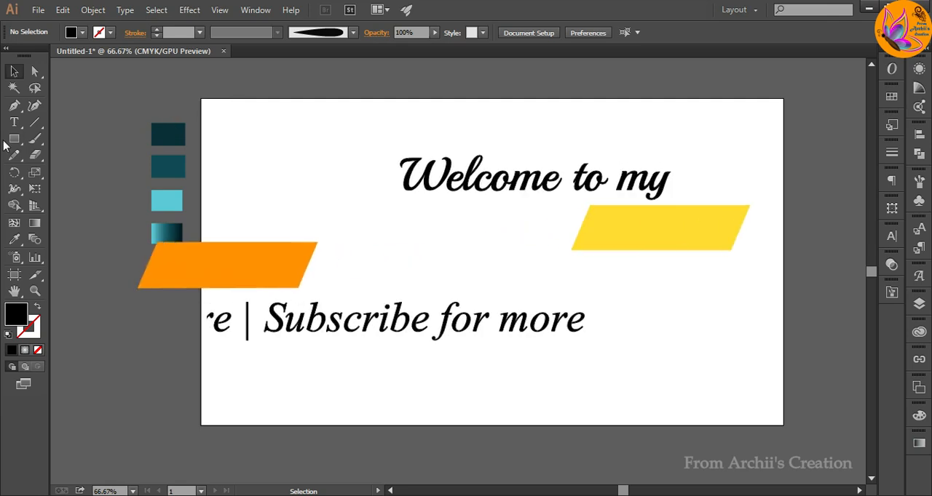
Draw a black rectangle covering the whole artboard as the background.
{"action": "key", "text": "m"}
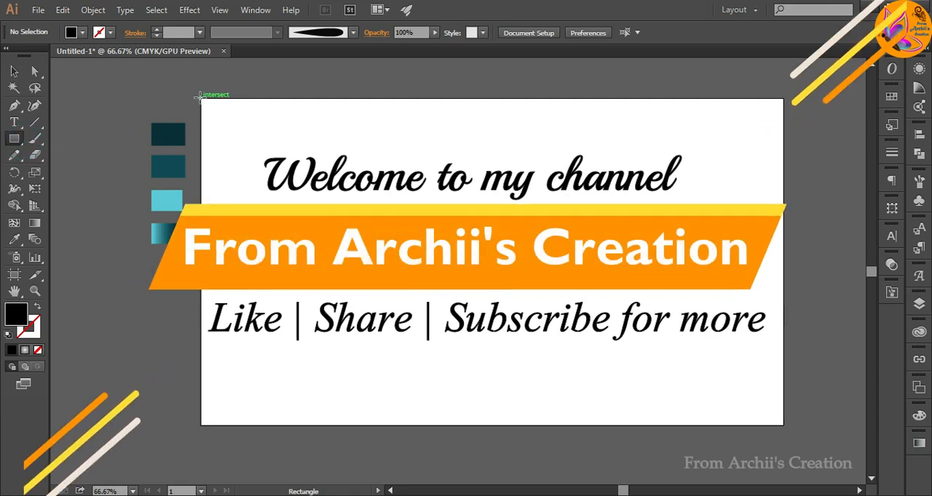
{"action": "left_click_drag", "start_coordinate": [206, 96], "coordinate": [782, 423]}
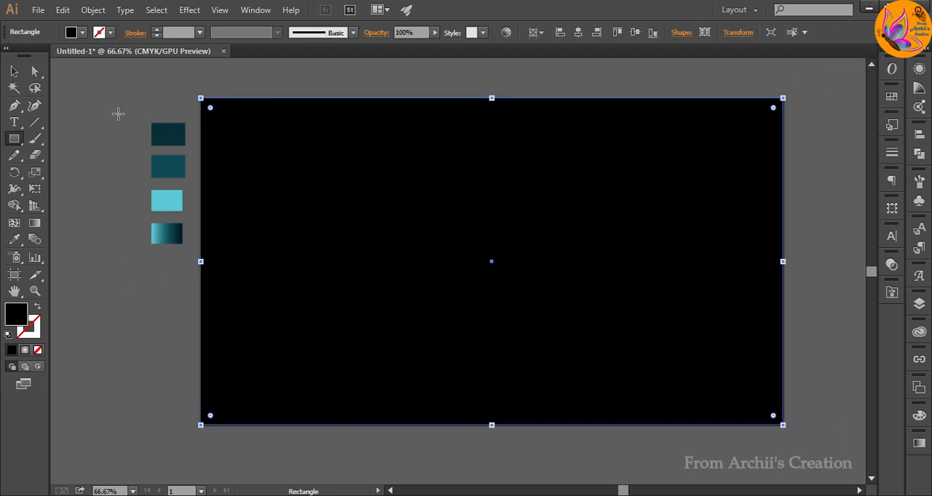
{"action": "key", "text": "v"}
{"action": "left_click", "coordinate": [84, 233]}
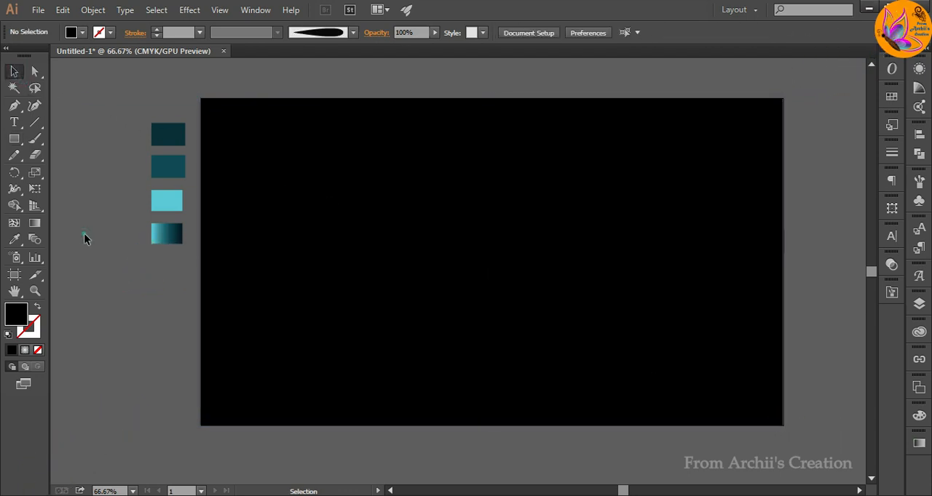
Lock the black background rectangle in Layer 1 and make Layer 2 the active layer.
{"action": "left_click", "coordinate": [919, 304]}
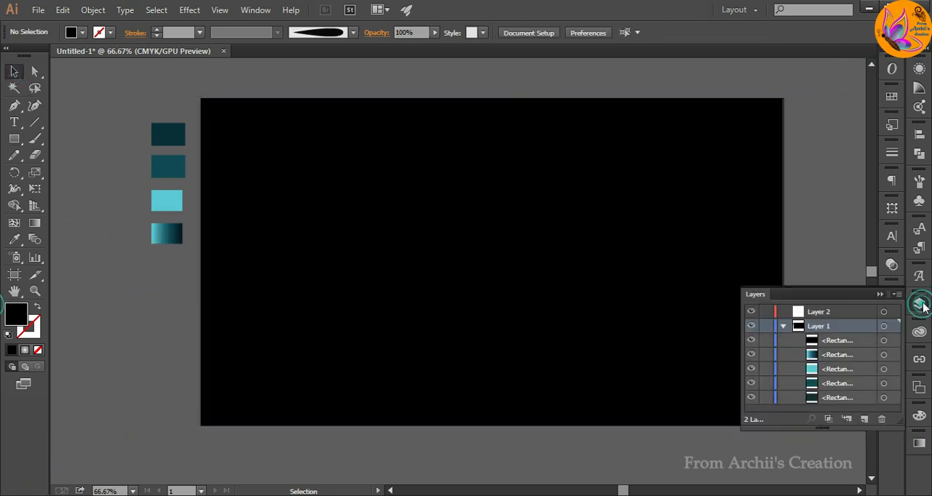
{"action": "left_click", "coordinate": [782, 326]}
{"action": "left_click", "coordinate": [829, 310]}
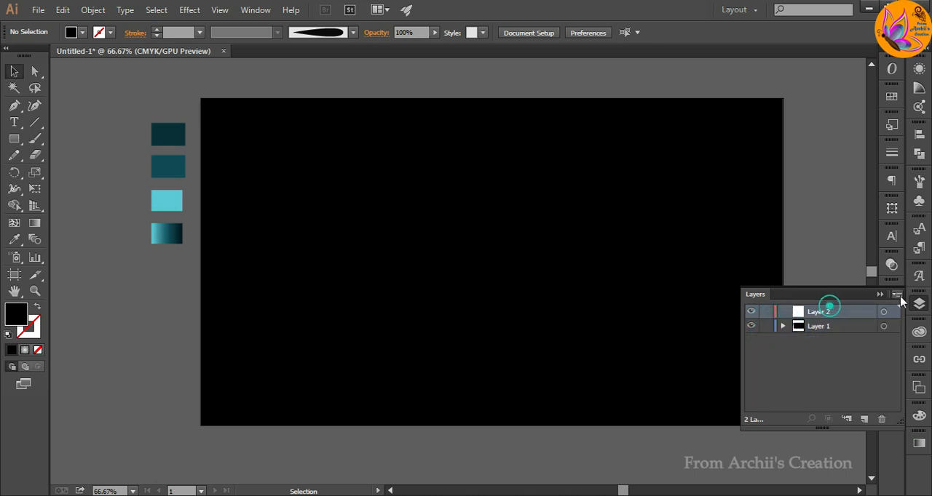
{"action": "left_click", "coordinate": [879, 295]}
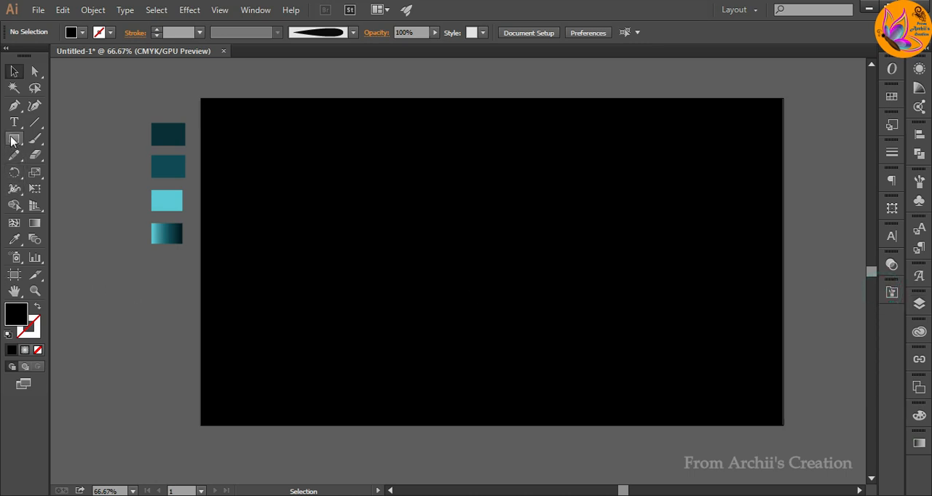
Draw a small circle beside the artboard, below the colour samples, and fill it with a radial White, Black gradient.
{"action": "left_click_drag", "start_coordinate": [12, 141], "coordinate": [73, 170]}
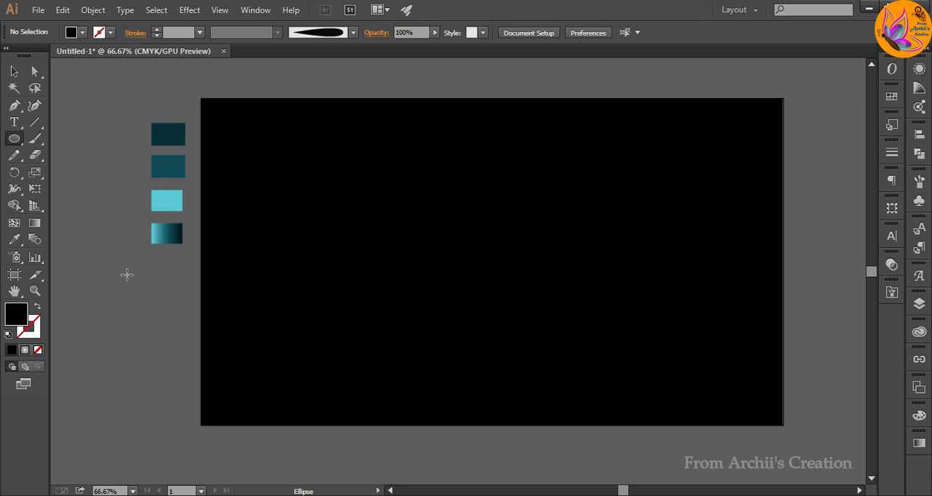
{"action": "left_click_drag", "start_coordinate": [127, 275], "coordinate": [169, 326]}
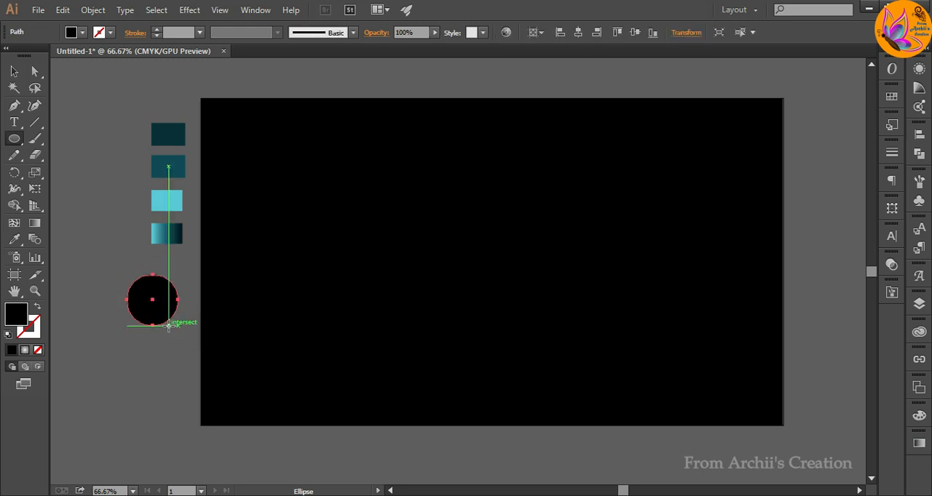
{"action": "left_click", "coordinate": [918, 443]}
{"action": "left_click", "coordinate": [770, 355]}
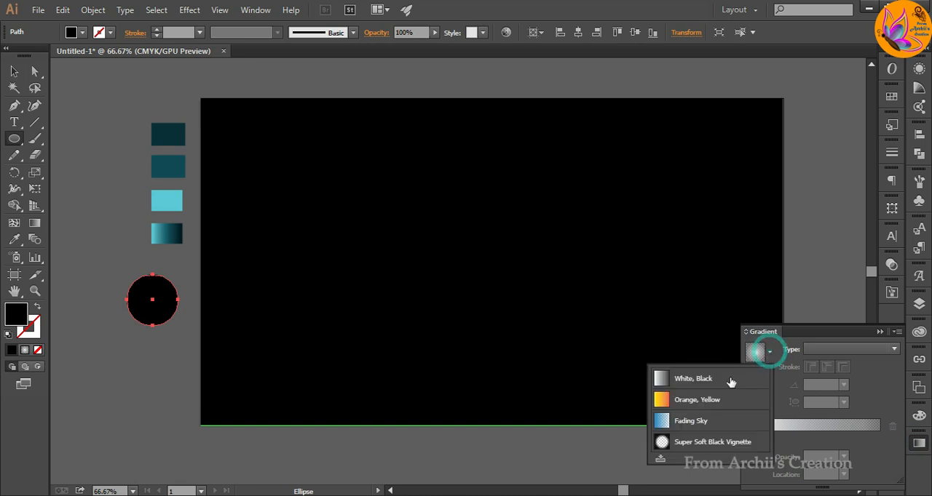
{"action": "left_click", "coordinate": [728, 380]}
{"action": "left_click", "coordinate": [815, 349]}
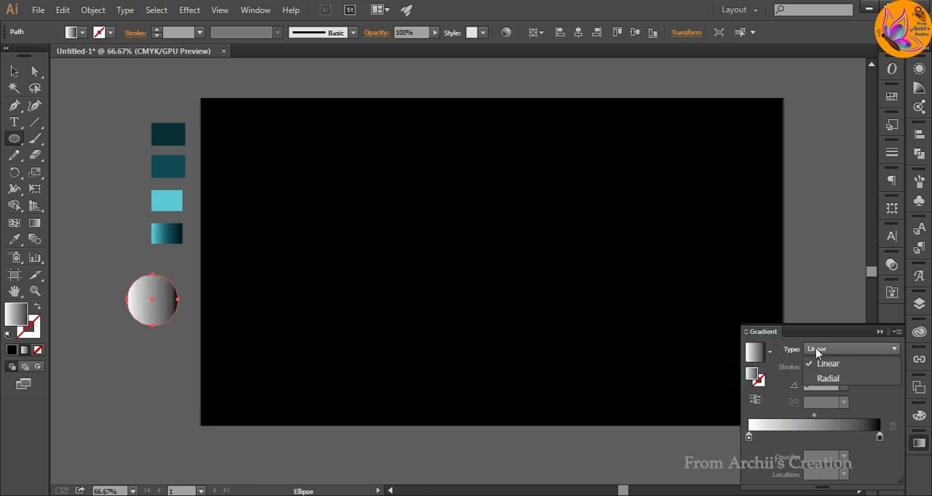
{"action": "left_click", "coordinate": [821, 382]}
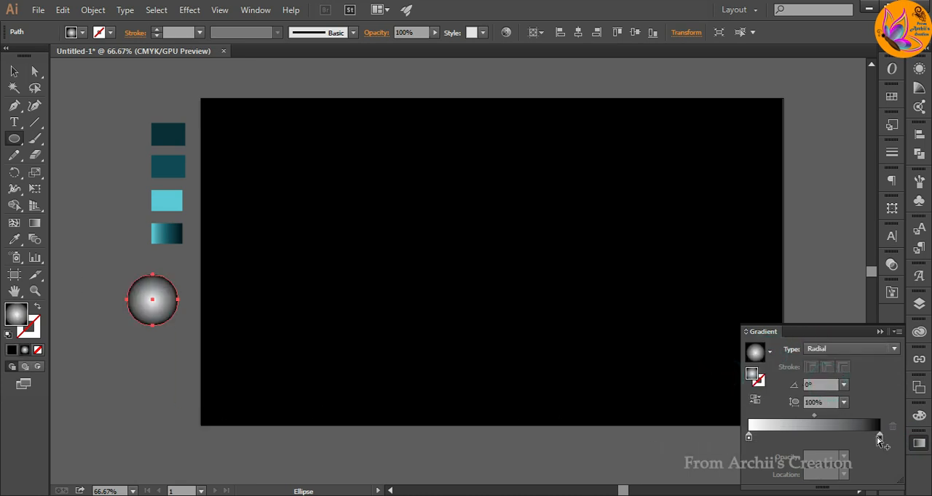
Set the circle's black gradient stop to 40% opacity at location 96.43% and shift the white stop slightly inward.
{"action": "mouse_move", "coordinate": [879, 436]}
{"action": "left_mouse_down"}
{"action": "mouse_move", "coordinate": [762, 437]}
{"action": "mouse_move", "coordinate": [879, 436]}
{"action": "left_mouse_up"}
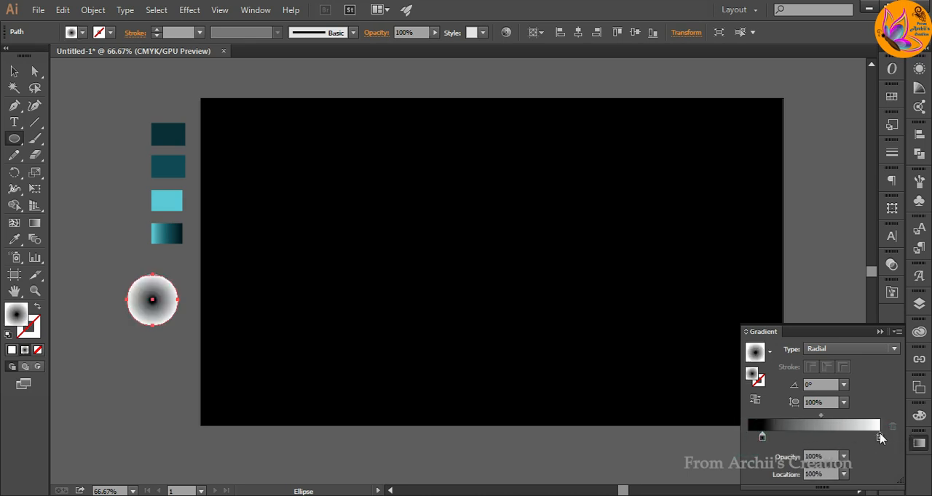
{"action": "key", "text": "ctrl+z"}
{"action": "left_click_drag", "start_coordinate": [763, 437], "coordinate": [881, 439]}
{"action": "left_click", "coordinate": [879, 436]}
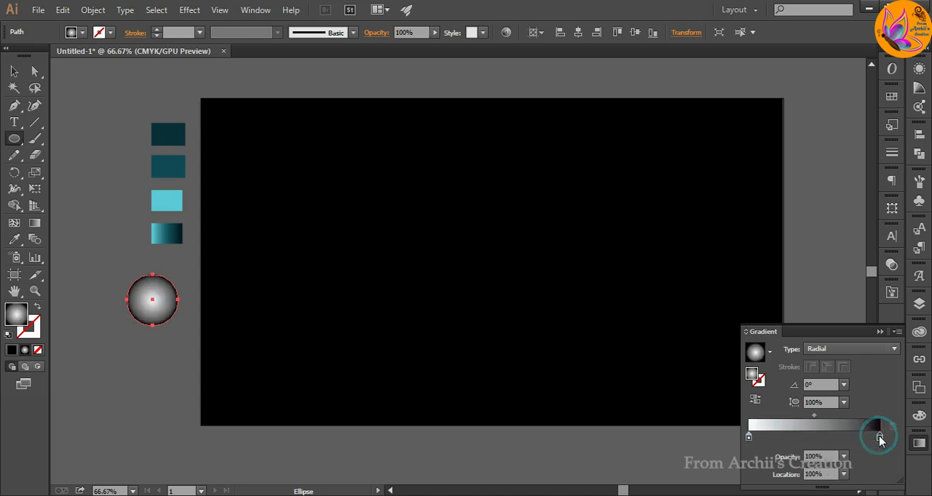
{"action": "left_click", "coordinate": [845, 457]}
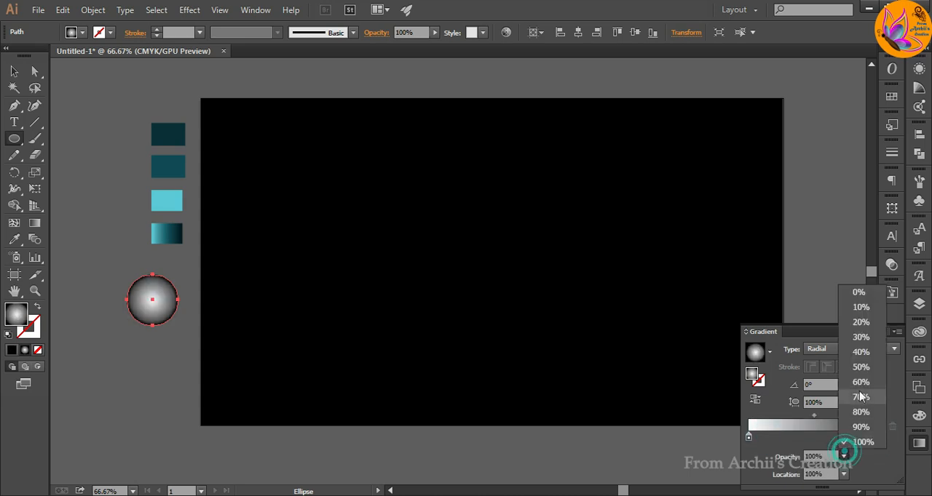
{"action": "left_click", "coordinate": [857, 368]}
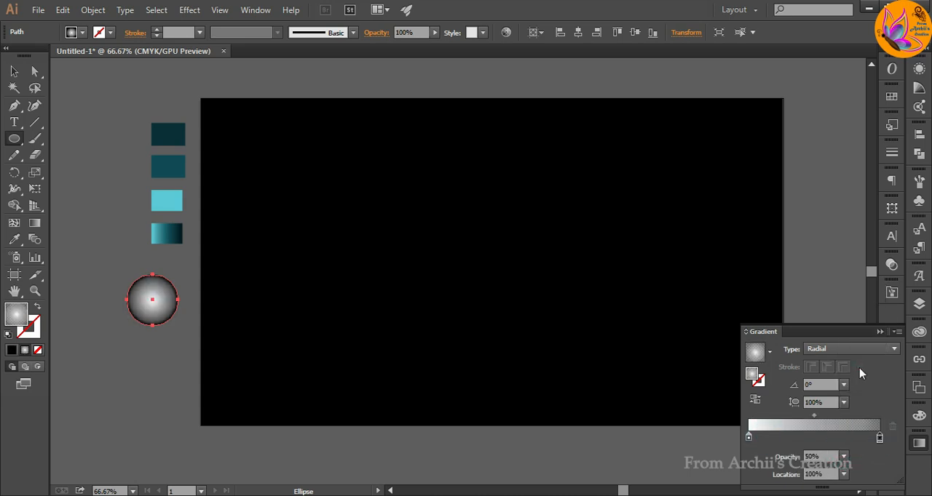
{"action": "left_click", "coordinate": [880, 332]}
{"action": "key", "text": "v"}
{"action": "left_click", "coordinate": [85, 220]}
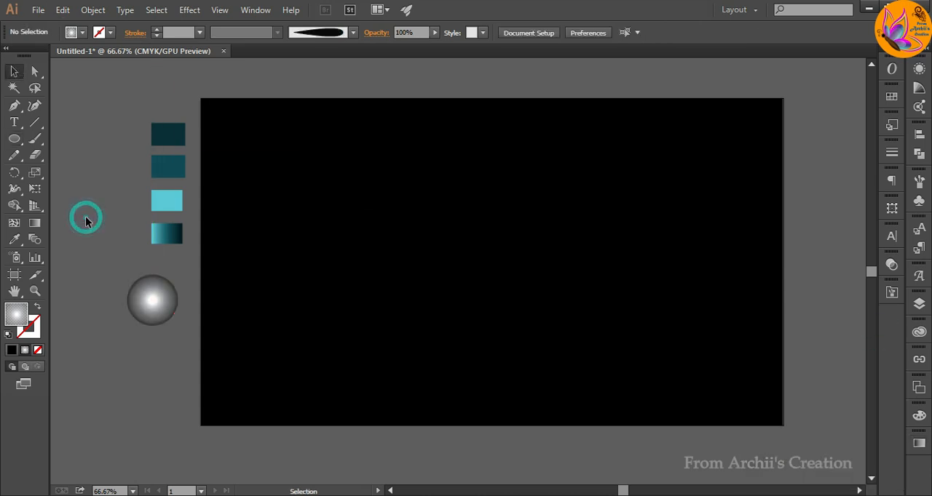
Duplicate the gradient circle below the original and apply a Gaussian Blur with a radius of about 24.6 pixels to the copy.
{"action": "left_click_drag", "start_coordinate": [152, 305], "coordinate": [161, 360]}
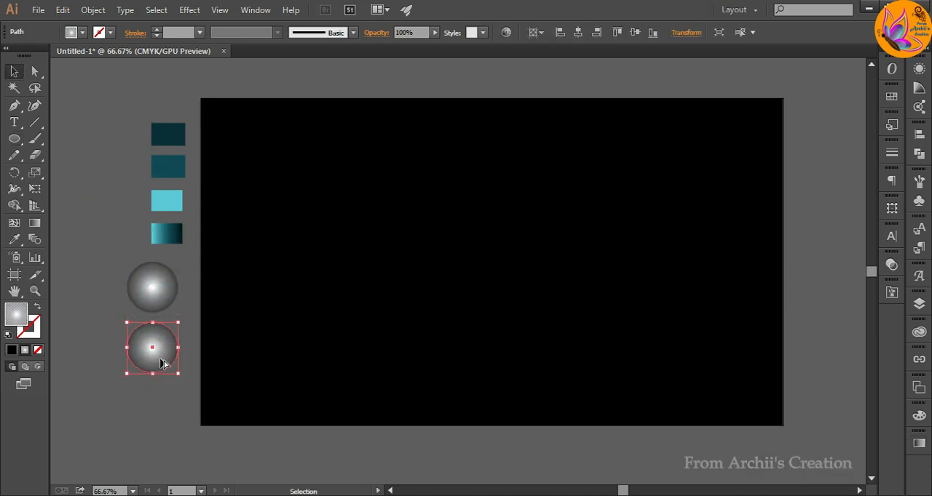
{"action": "left_click", "coordinate": [189, 10]}
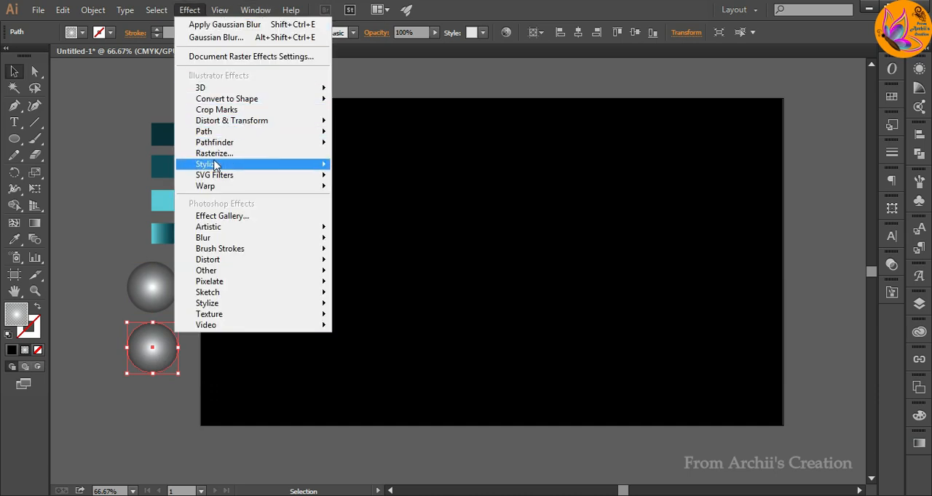
{"action": "mouse_move", "coordinate": [215, 165]}
{"action": "mouse_move", "coordinate": [211, 238]}
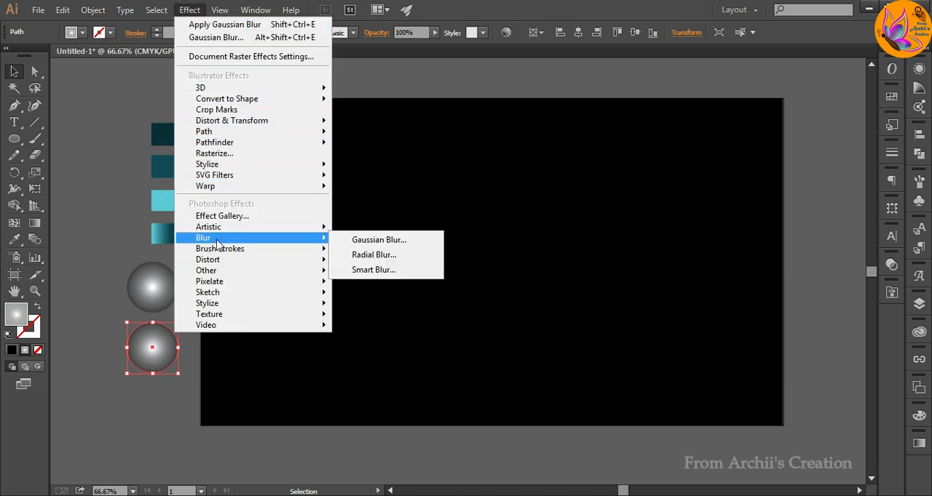
{"action": "left_click", "coordinate": [378, 240]}
{"action": "left_click", "coordinate": [220, 433]}
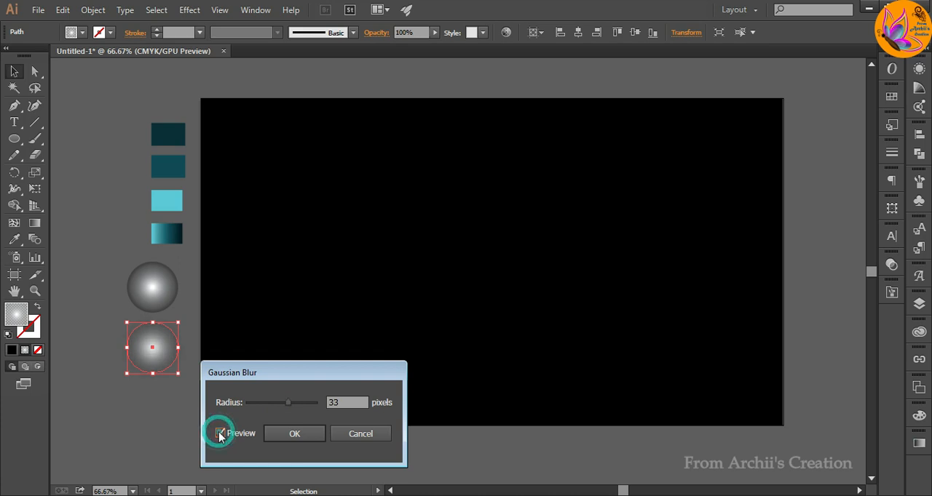
{"action": "left_click", "coordinate": [288, 403]}
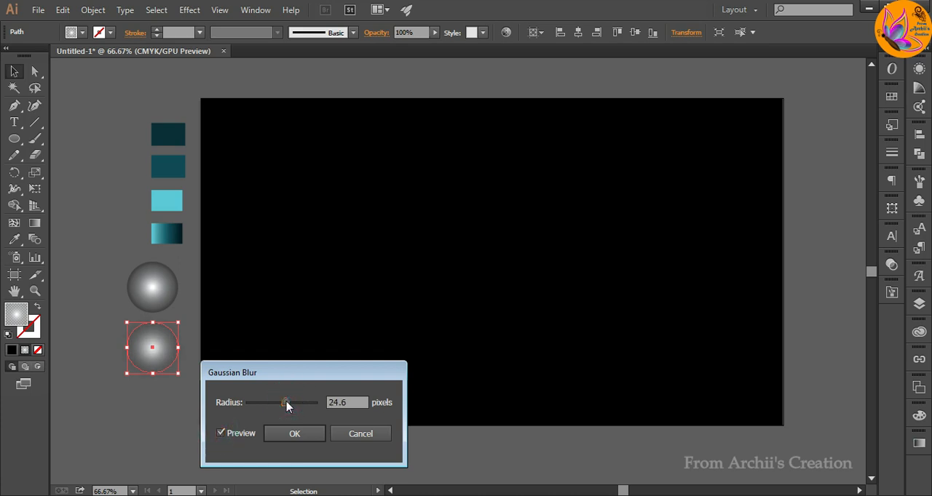
{"action": "left_click", "coordinate": [294, 434]}
{"action": "left_click", "coordinate": [170, 401]}
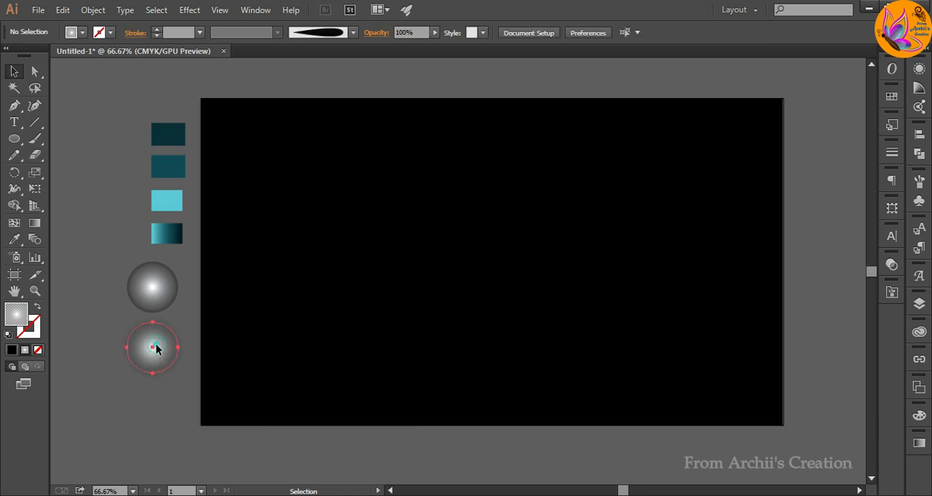
Duplicate the blurred circle to its left and recolour the copy's white gradient stop to red (C 0, M 98.43, Y 100, K 0).
{"action": "left_click_drag", "start_coordinate": [161, 351], "coordinate": [93, 348]}
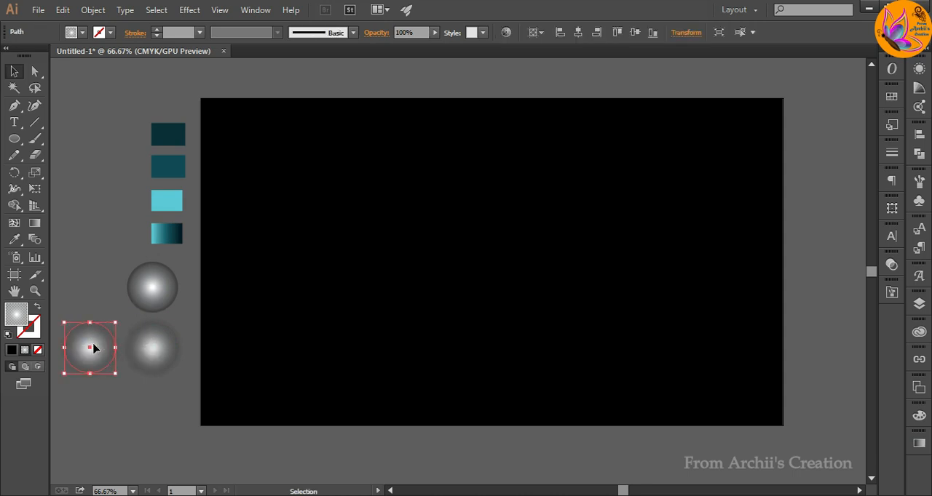
{"action": "left_click", "coordinate": [919, 444]}
{"action": "double_click", "coordinate": [757, 439]}
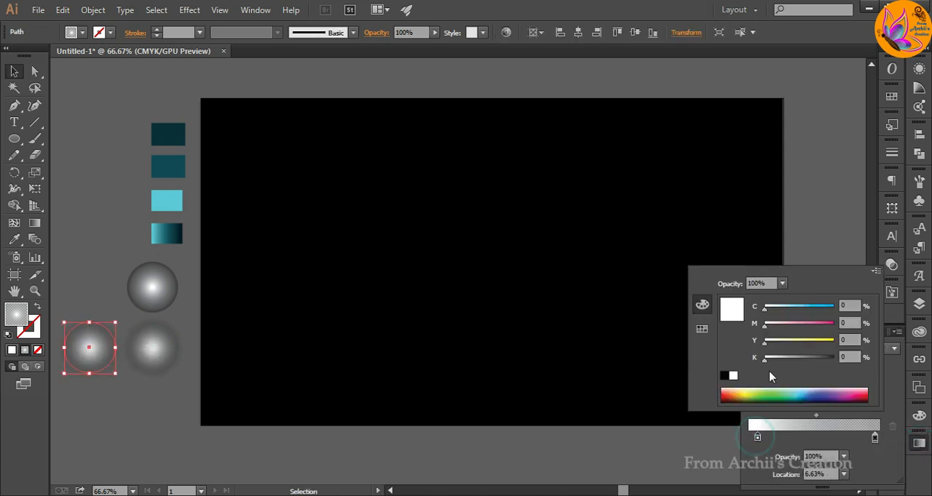
{"action": "left_click", "coordinate": [724, 393]}
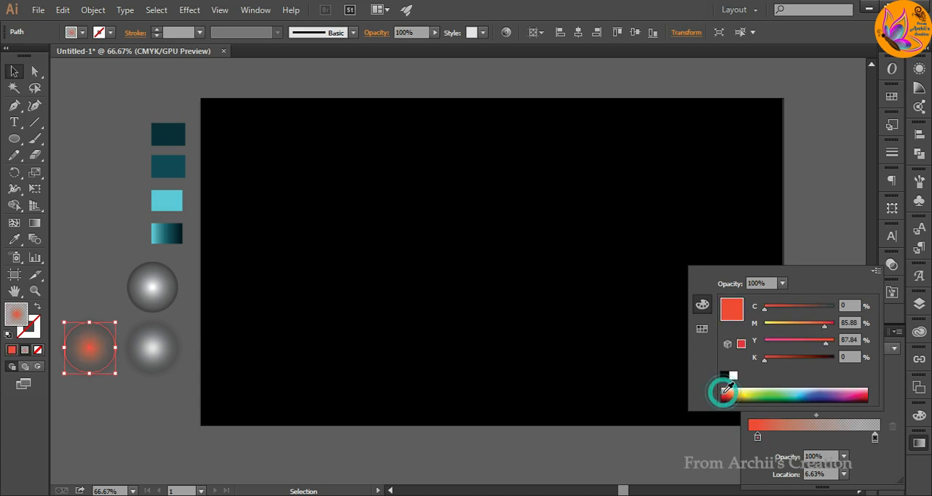
{"action": "left_click", "coordinate": [723, 392]}
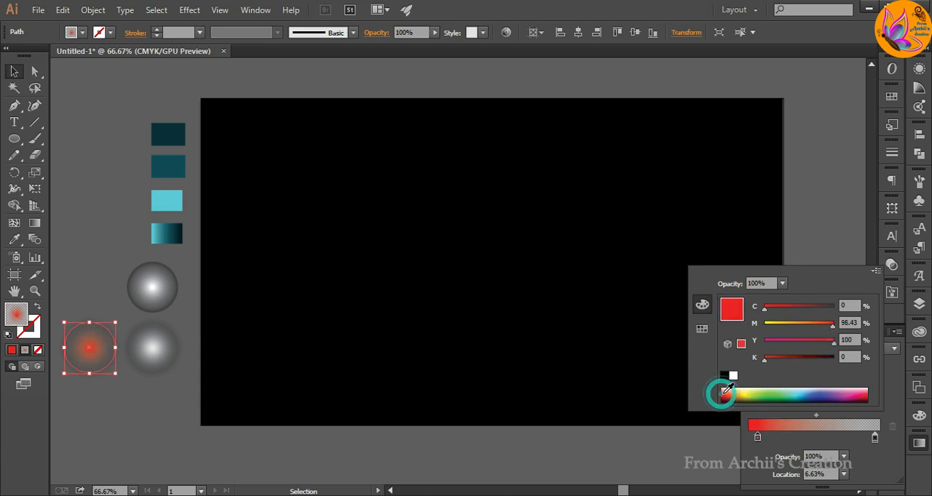
{"action": "left_click", "coordinate": [842, 248]}
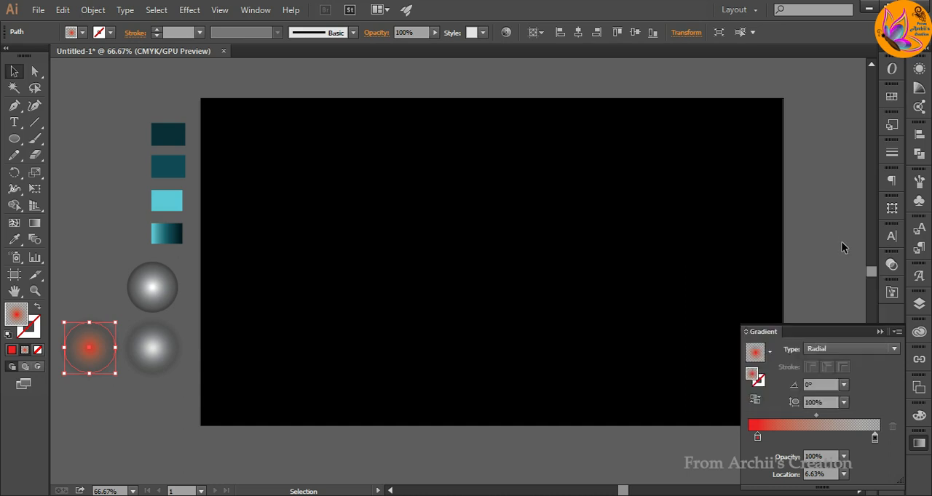
{"action": "left_click", "coordinate": [83, 407]}
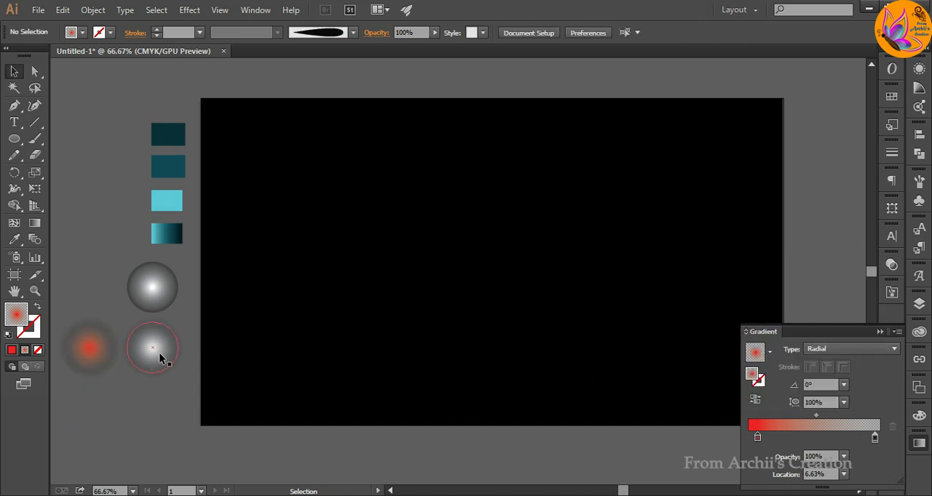
Fill the unblurred circle with the solid red swatch.
{"action": "left_click", "coordinate": [164, 291]}
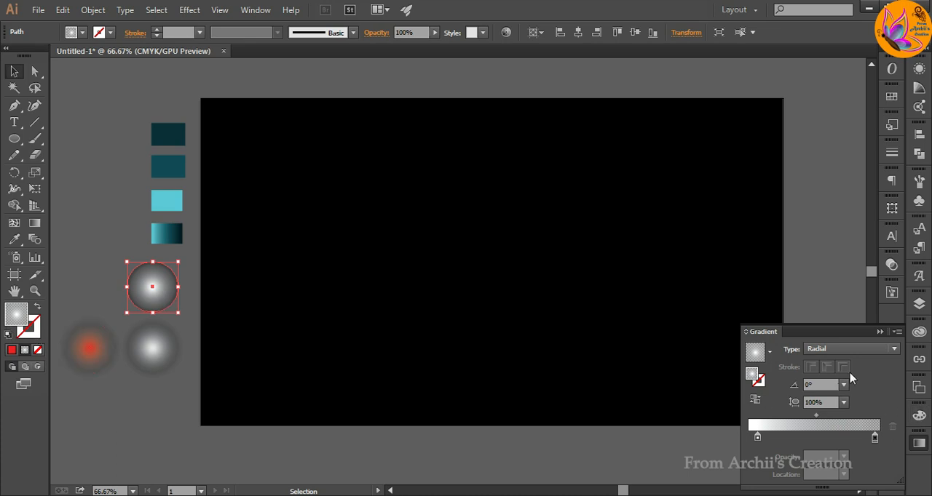
{"action": "left_click", "coordinate": [892, 97]}
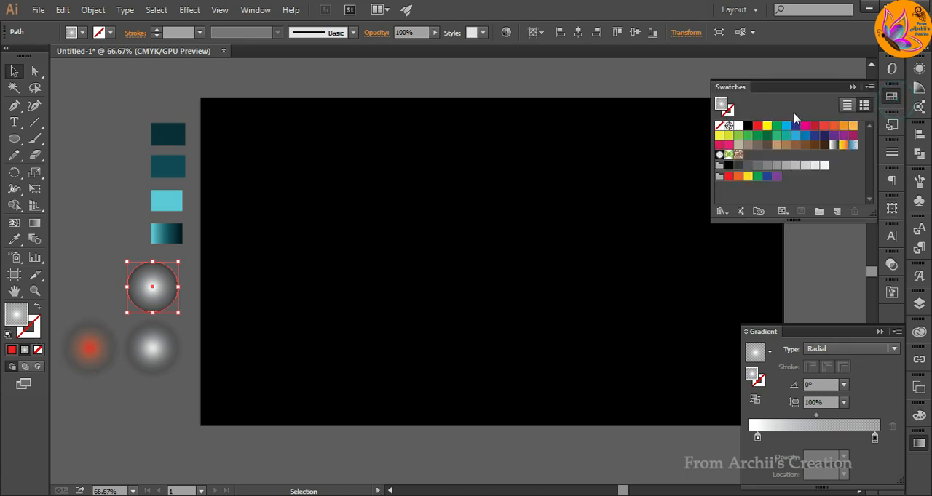
{"action": "left_click", "coordinate": [757, 127]}
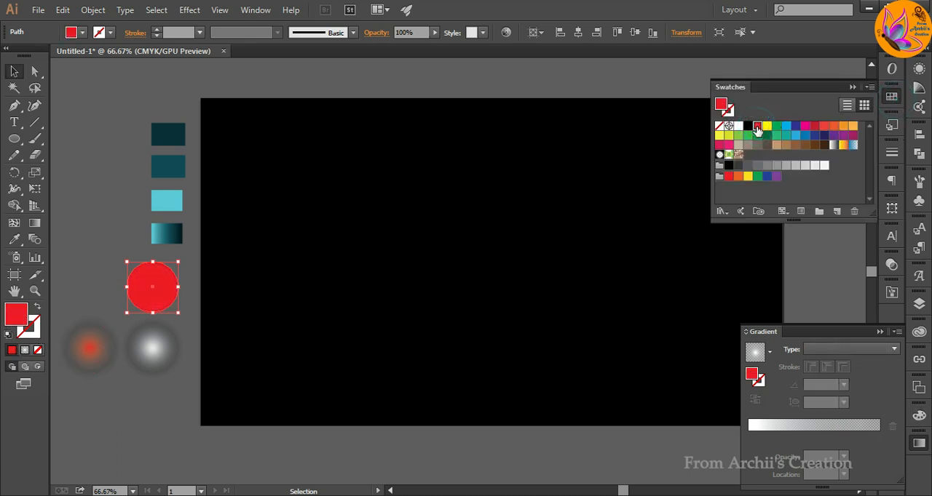
{"action": "left_click", "coordinate": [851, 86]}
{"action": "left_click", "coordinate": [93, 185]}
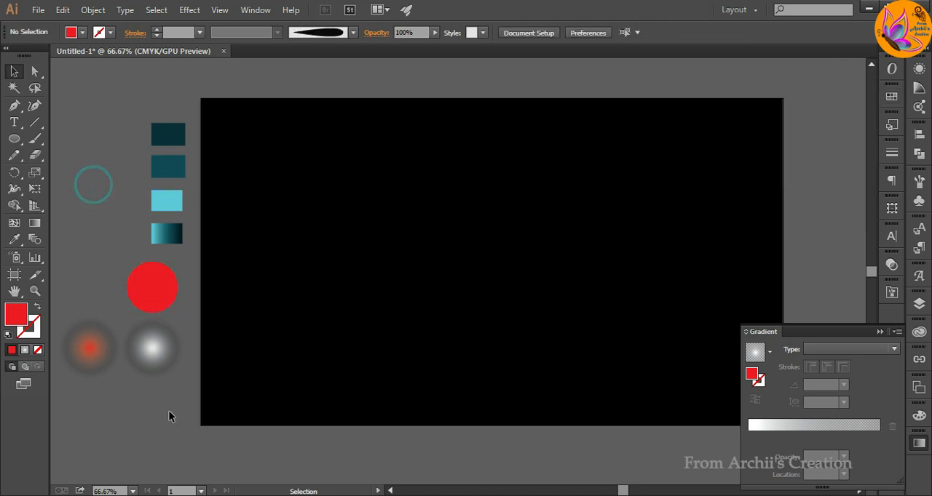
Replace the blurred white circle's fill with a radial gradient running from white at the centre to red at the edge.
{"action": "left_click", "coordinate": [155, 302]}
{"action": "left_click", "coordinate": [150, 345]}
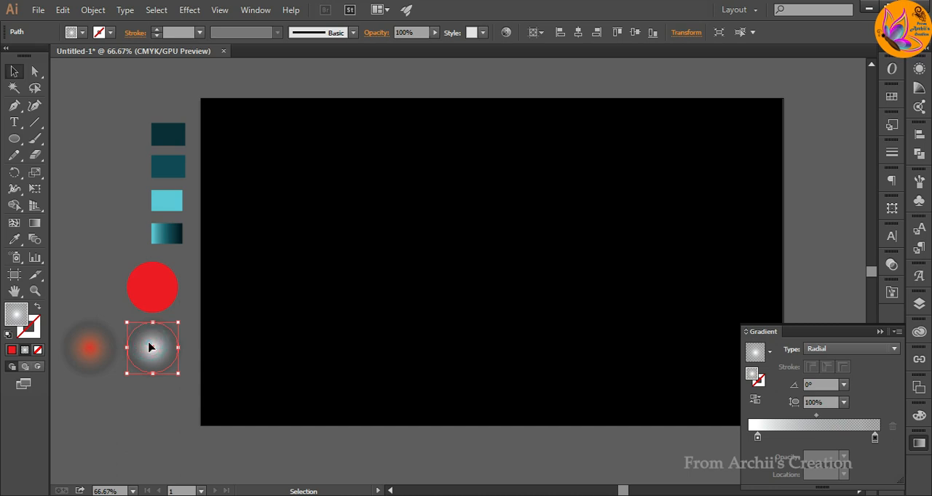
{"action": "left_click", "coordinate": [12, 352]}
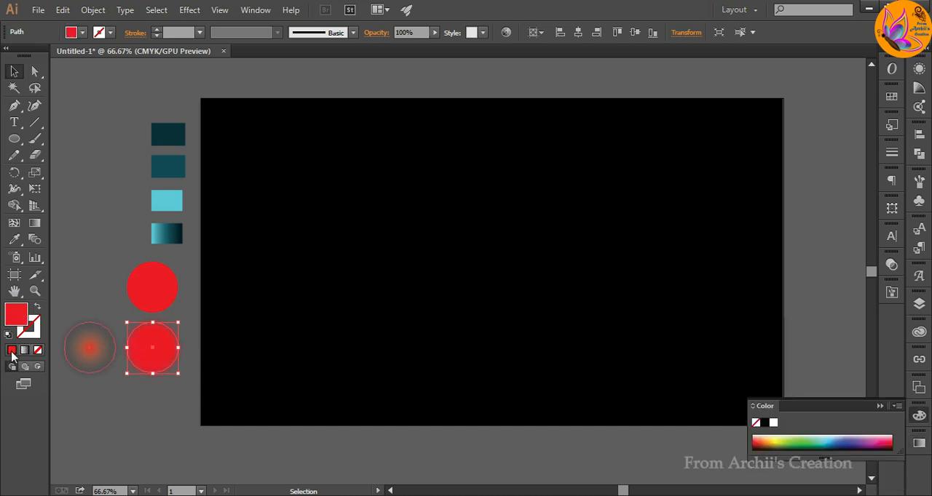
{"action": "left_click", "coordinate": [920, 443]}
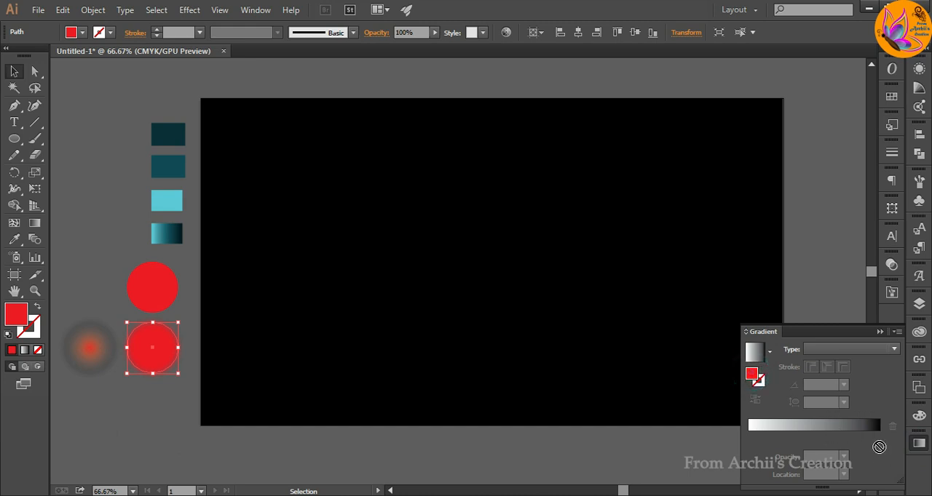
{"action": "left_click", "coordinate": [875, 450]}
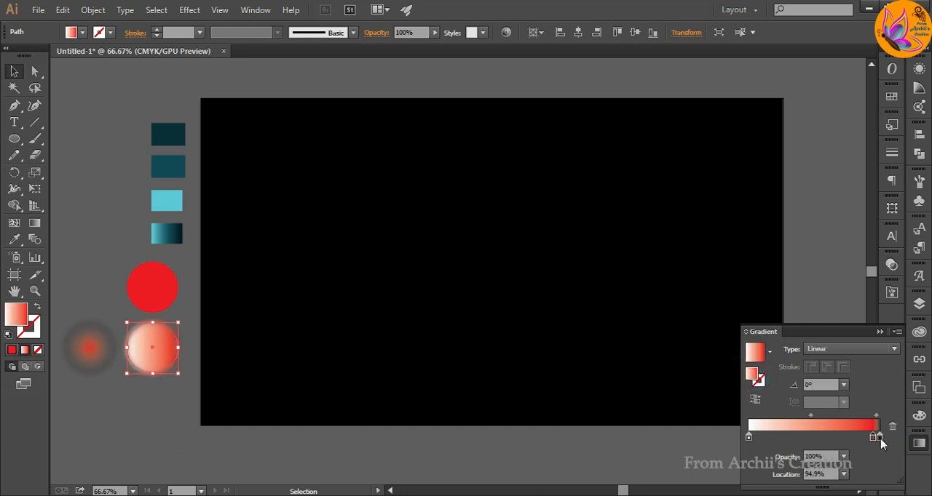
{"action": "left_click", "coordinate": [879, 438]}
{"action": "left_click", "coordinate": [852, 349]}
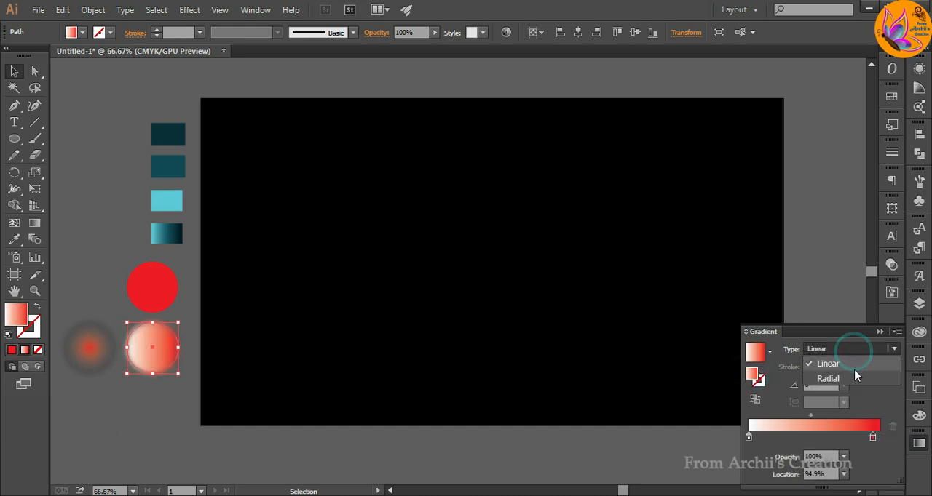
{"action": "left_click", "coordinate": [855, 376]}
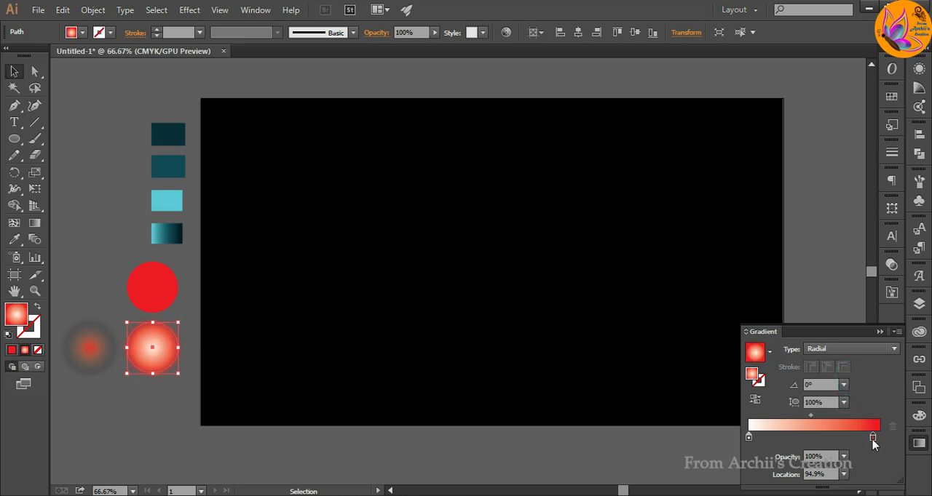
Shift the red gradient stop inward and the white stop to 6.63%, and place the circle over the solid red one.
{"action": "left_click_drag", "start_coordinate": [873, 439], "coordinate": [853, 439]}
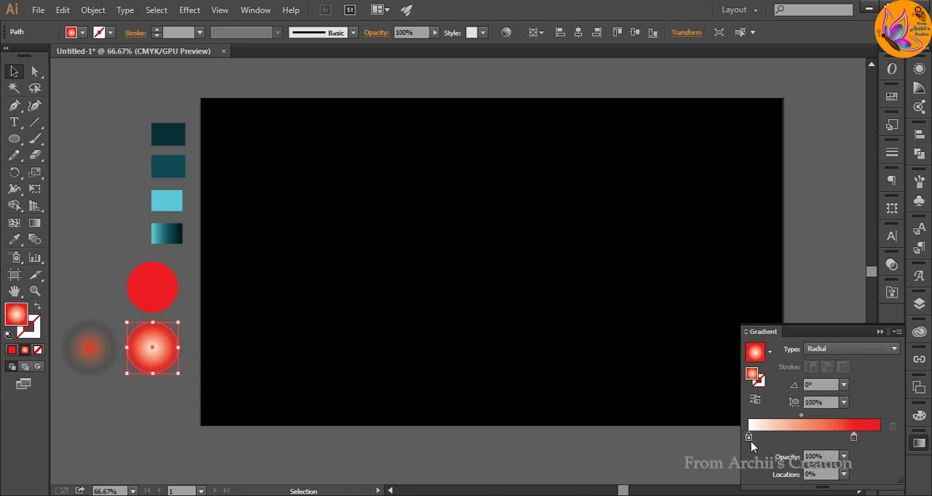
{"action": "left_click_drag", "start_coordinate": [749, 437], "coordinate": [757, 438]}
{"action": "left_click", "coordinate": [125, 442]}
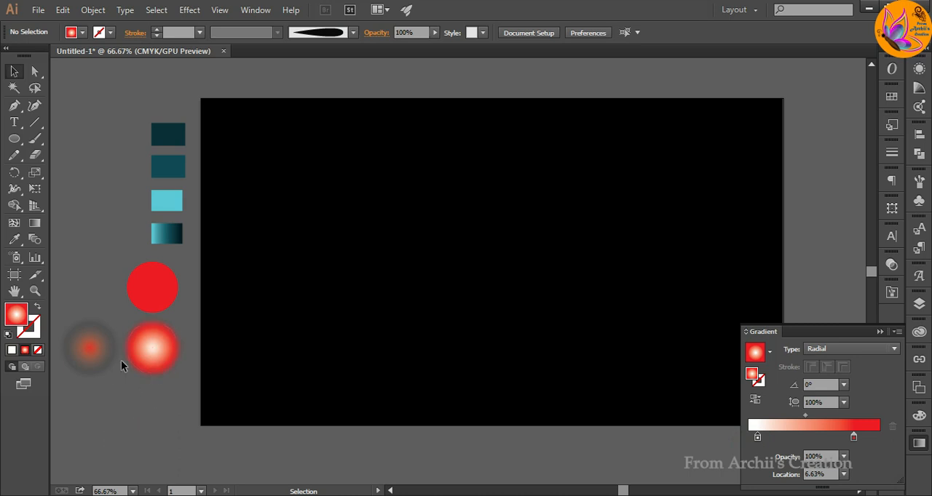
{"action": "left_click_drag", "start_coordinate": [154, 362], "coordinate": [154, 304]}
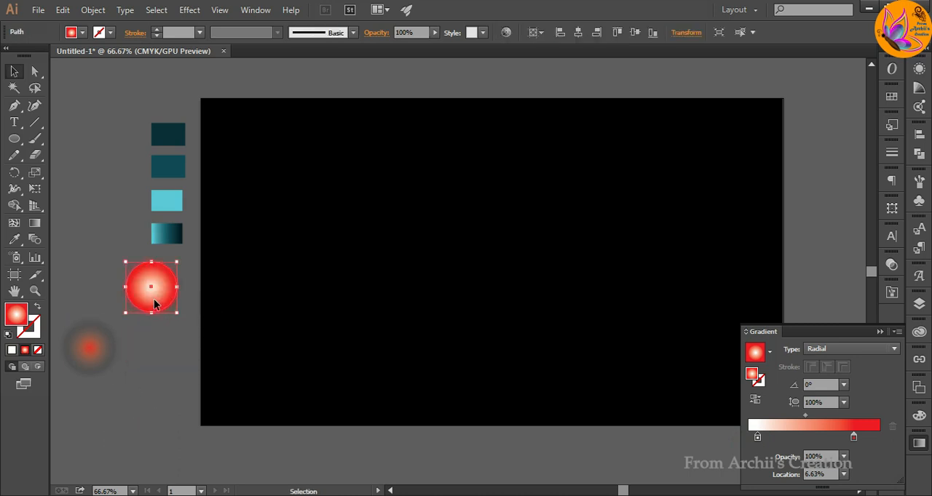
{"action": "left_click", "coordinate": [135, 374]}
{"action": "left_click_drag", "start_coordinate": [90, 367], "coordinate": [151, 302]}
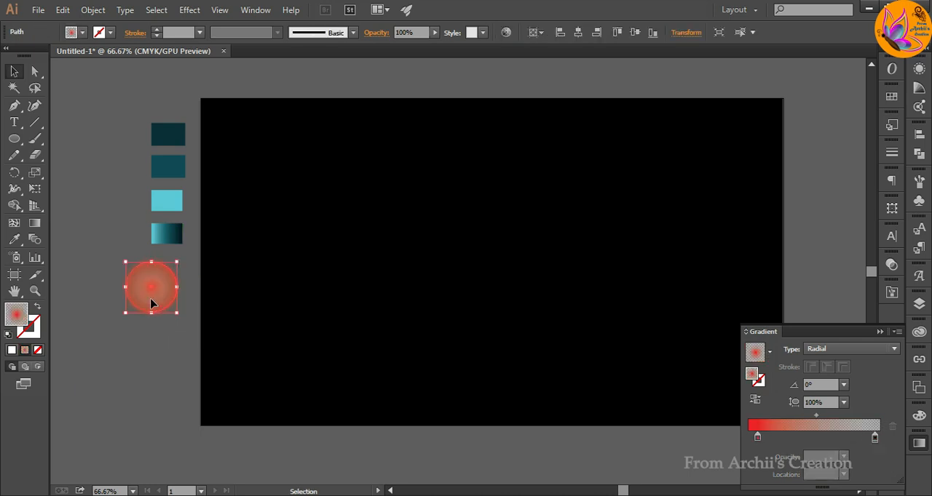
{"action": "key", "text": "ctrl+z"}
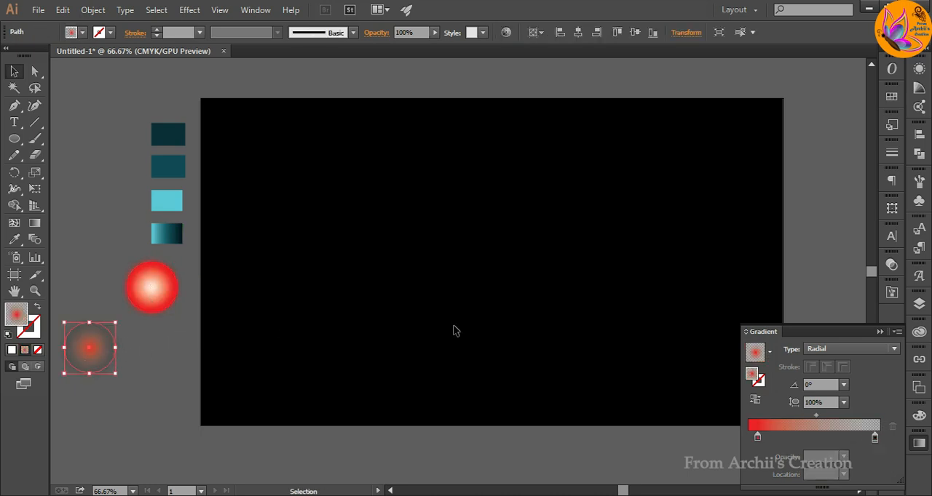
Set the blend mode of the translucent blurred red circle to Color Dodge.
{"action": "left_click", "coordinate": [890, 267]}
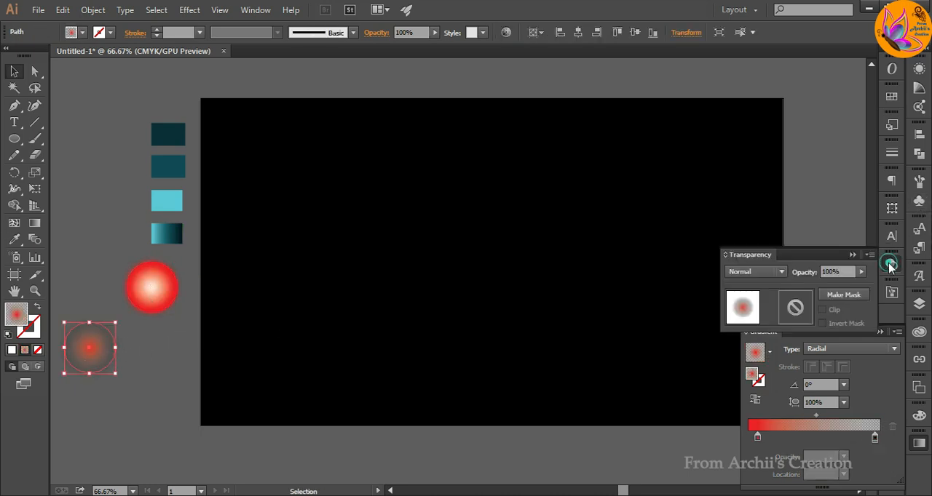
{"action": "left_click", "coordinate": [779, 272]}
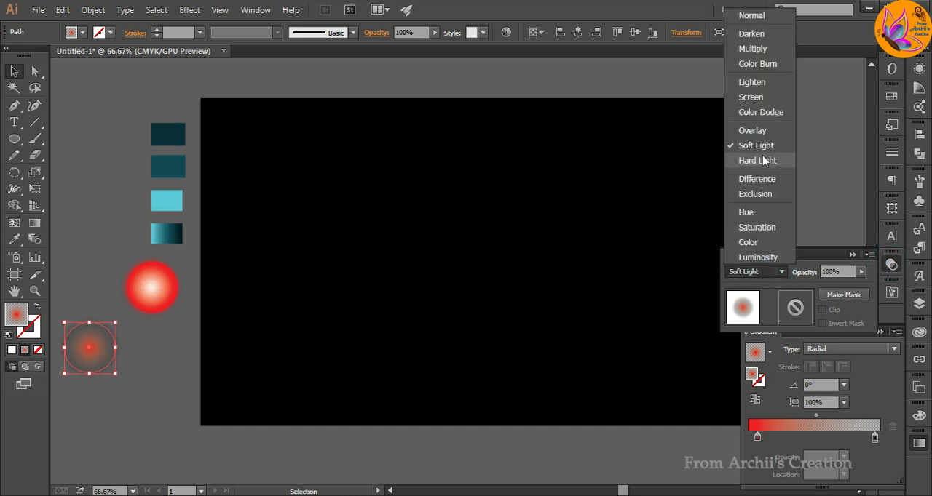
{"action": "left_click", "coordinate": [761, 112]}
{"action": "left_click", "coordinate": [82, 409]}
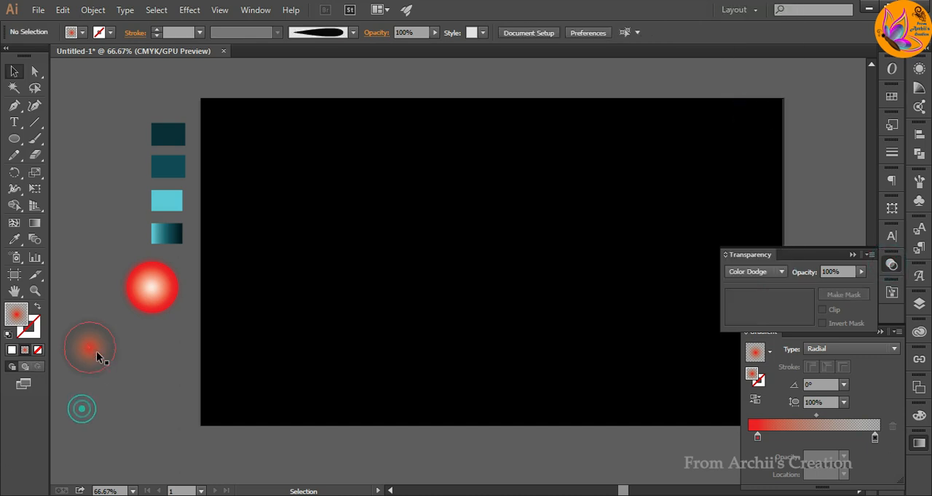
Stack the Color Dodge circle on top of the red-and-white glow circle and put away the transparency and gradient settings.
{"action": "left_click_drag", "start_coordinate": [97, 356], "coordinate": [159, 293]}
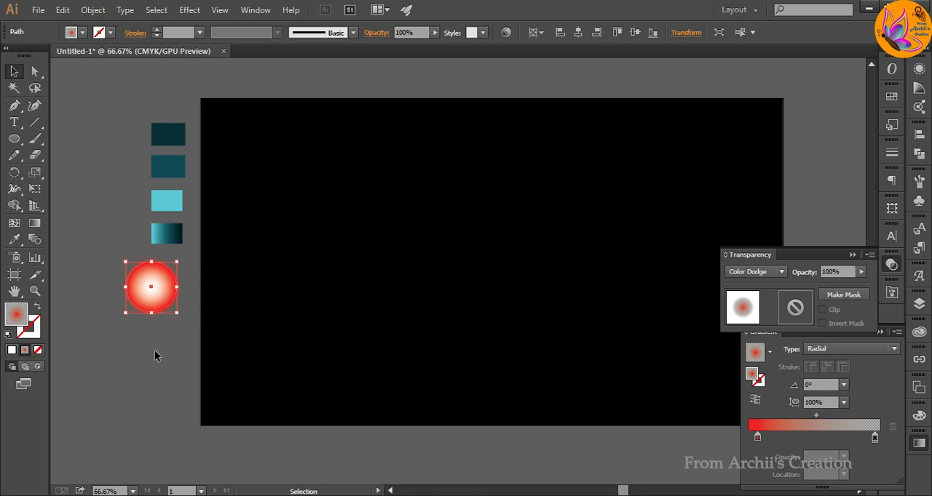
{"action": "left_click", "coordinate": [154, 355]}
{"action": "left_click", "coordinate": [852, 255]}
{"action": "left_click", "coordinate": [880, 332]}
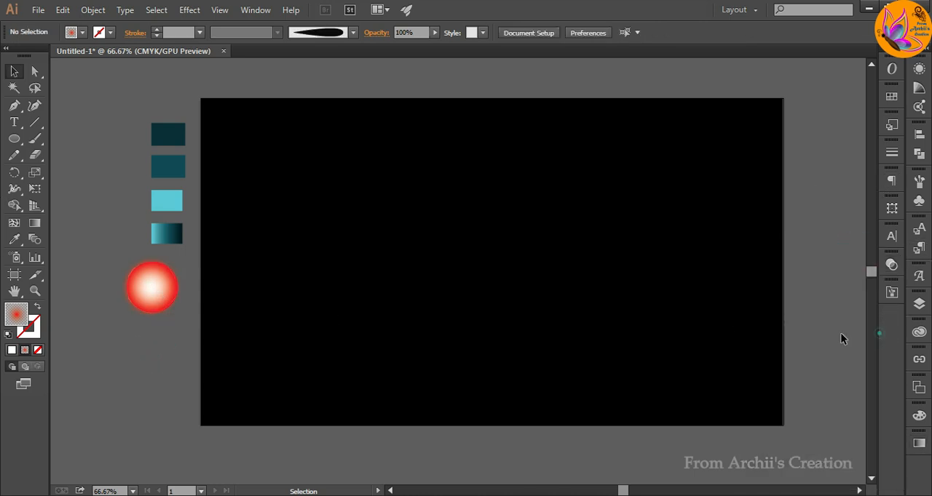
Draw a solid white circle without a stroke on the black background, about twice the diameter of the glow circle.
{"action": "left_click", "coordinate": [14, 139]}
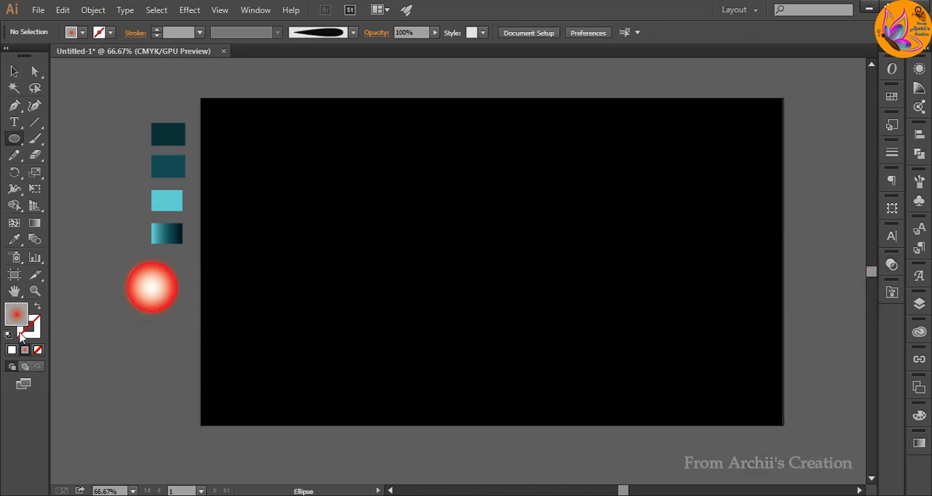
{"action": "left_click", "coordinate": [11, 350]}
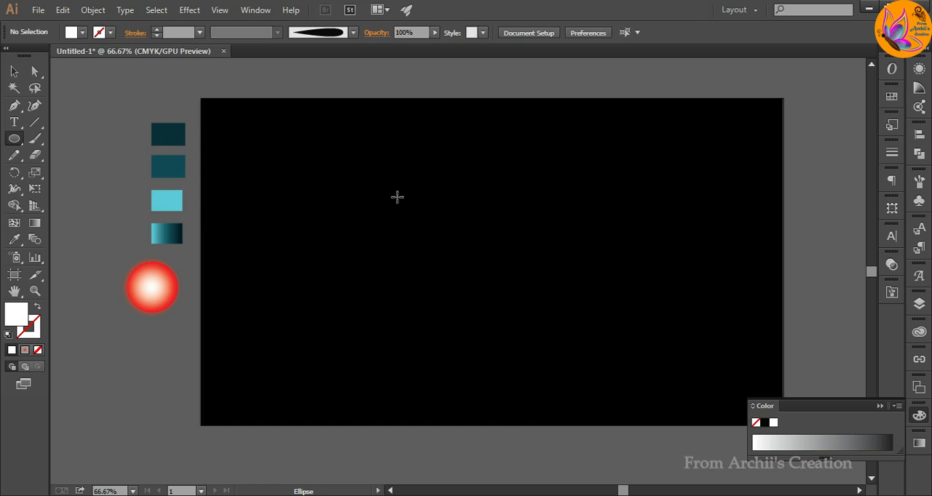
{"action": "left_click_drag", "start_coordinate": [397, 197], "coordinate": [502, 302]}
{"action": "left_click", "coordinate": [880, 407]}
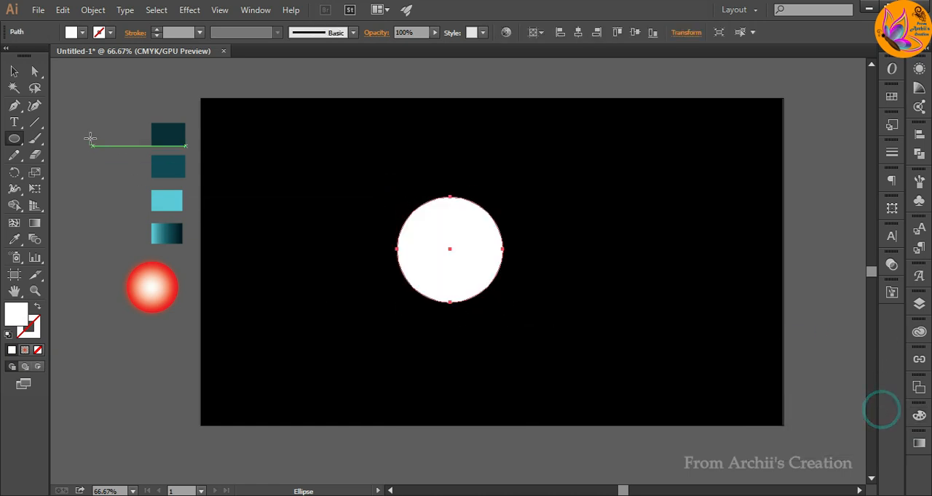
Centre the white circle horizontally and vertically on the artboard.
{"action": "left_click", "coordinate": [14, 72]}
{"action": "left_click", "coordinate": [170, 362]}
{"action": "left_click", "coordinate": [472, 272]}
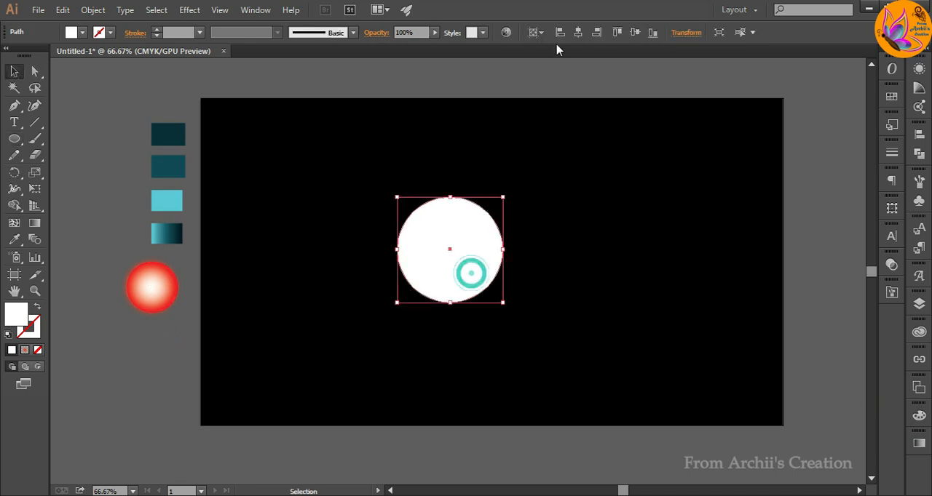
{"action": "left_click", "coordinate": [577, 32]}
{"action": "left_click", "coordinate": [636, 33]}
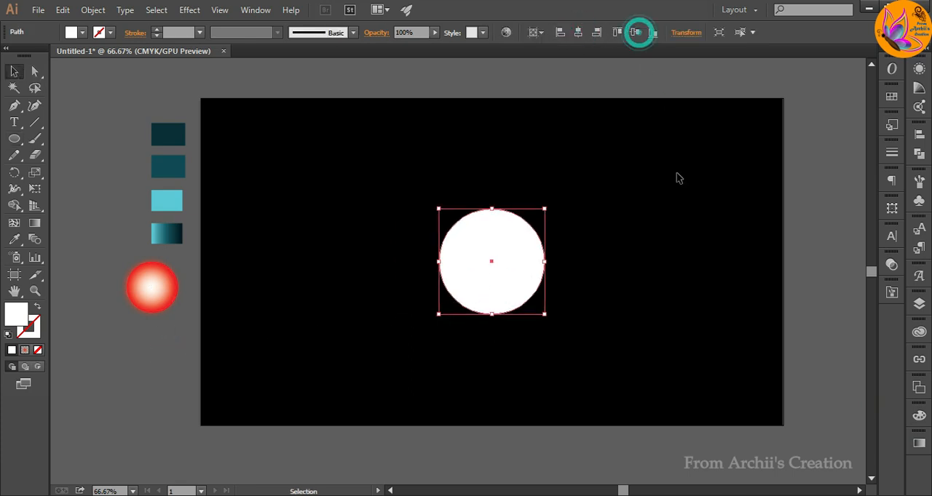
{"action": "left_click", "coordinate": [812, 283]}
Group the stacked glow circles and move the group to the centre of the white circle.
{"action": "left_click", "coordinate": [151, 289]}
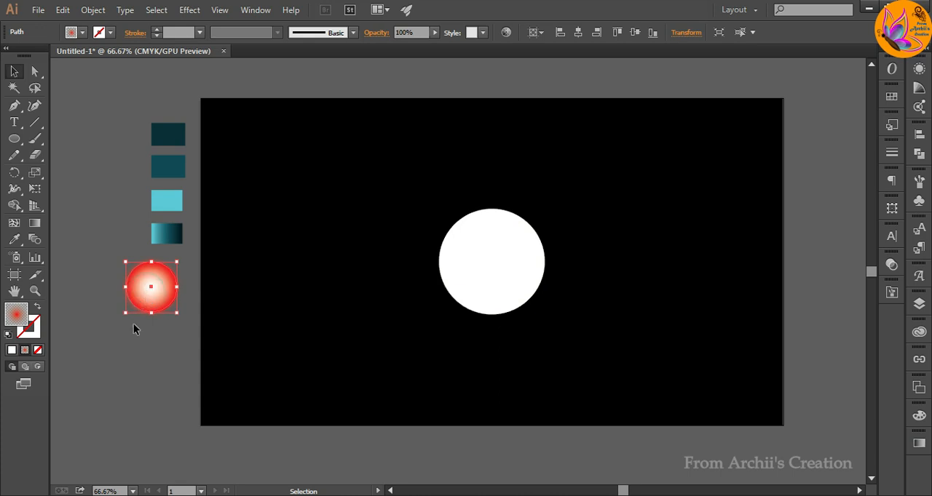
{"action": "right_click", "coordinate": [148, 290]}
{"action": "left_click", "coordinate": [172, 361]}
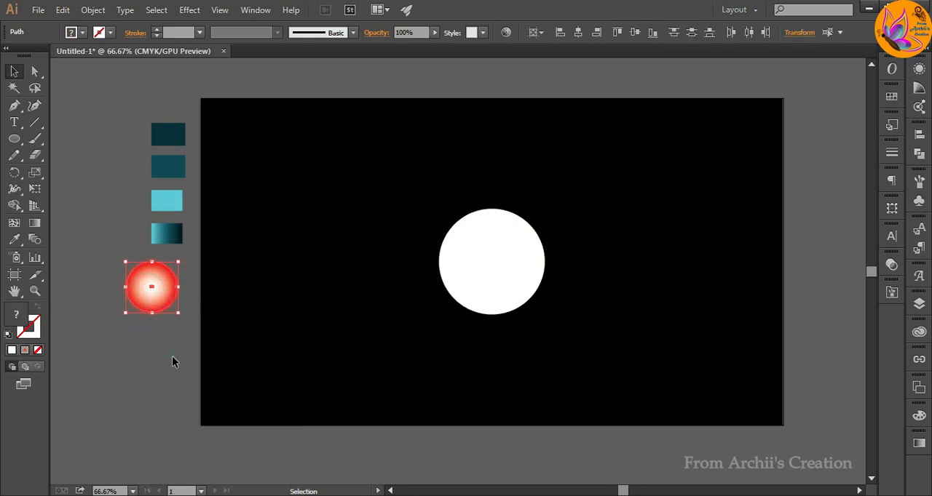
{"action": "left_click", "coordinate": [145, 354]}
{"action": "left_click_drag", "start_coordinate": [152, 292], "coordinate": [493, 266]}
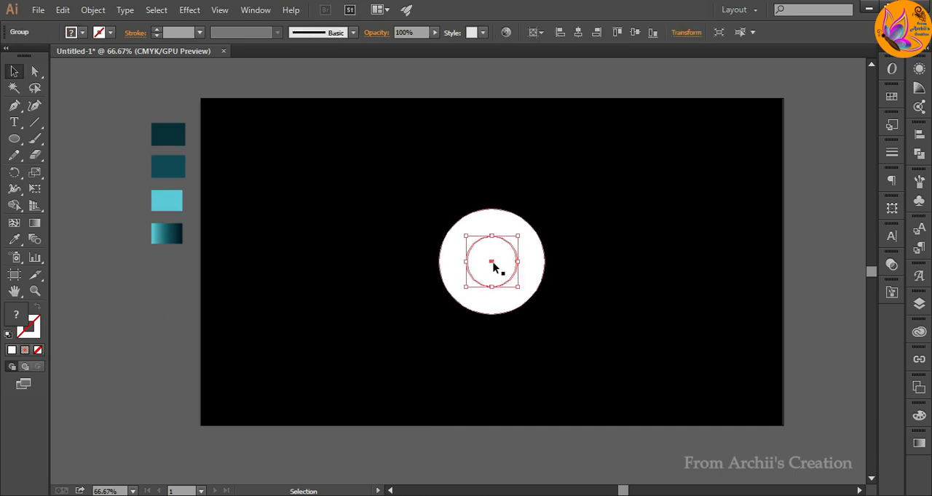
Bring the glow group to the front of the white circle and deselect it.
{"action": "right_click", "coordinate": [502, 268]}
{"action": "left_click", "coordinate": [539, 384]}
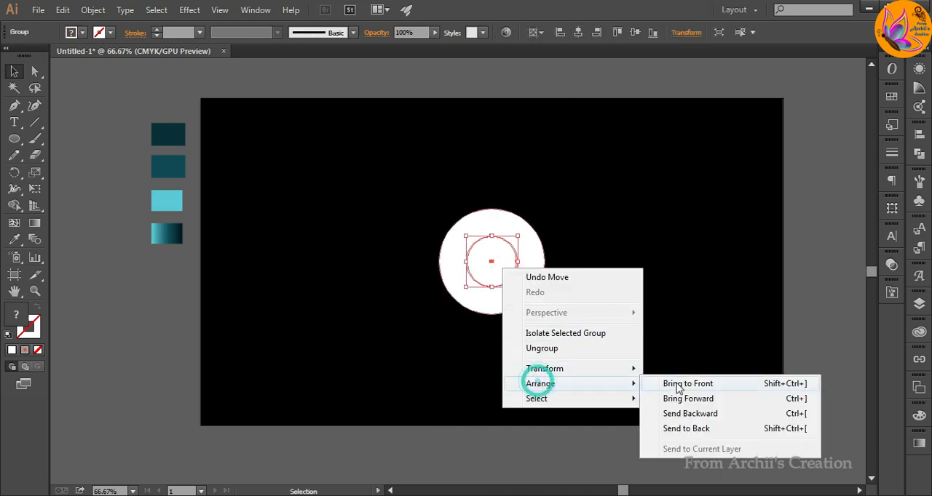
{"action": "left_click", "coordinate": [676, 382]}
{"action": "left_click", "coordinate": [656, 141]}
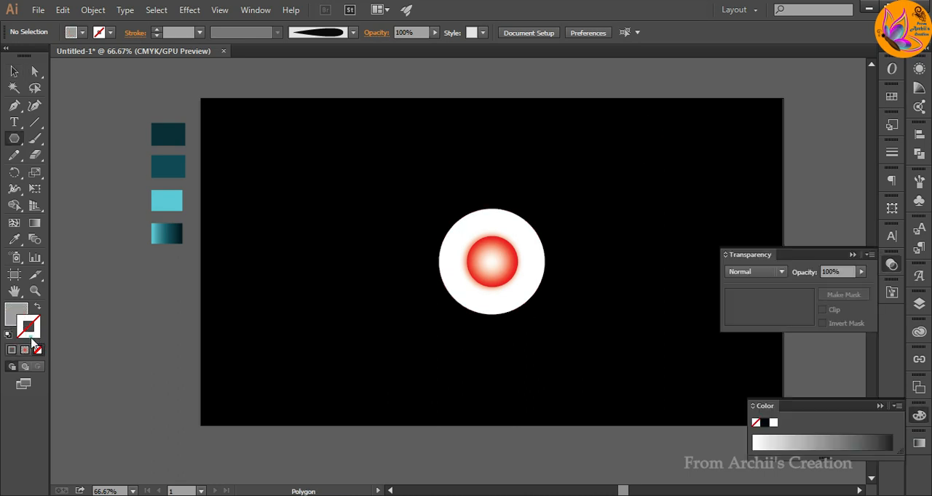
Set the drawing colours for the Polygon tool to a bright orange fill with no stroke.
{"action": "double_click", "coordinate": [22, 337]}
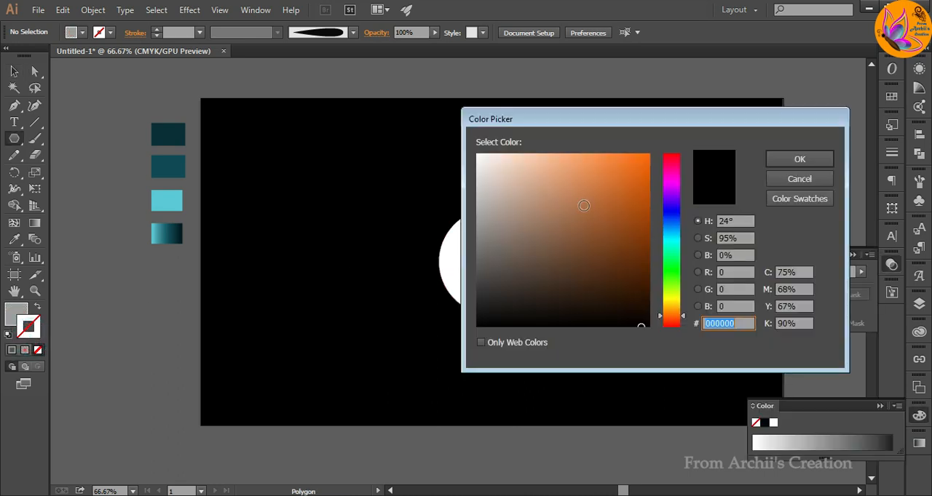
{"action": "left_click", "coordinate": [647, 157]}
{"action": "left_click", "coordinate": [815, 159]}
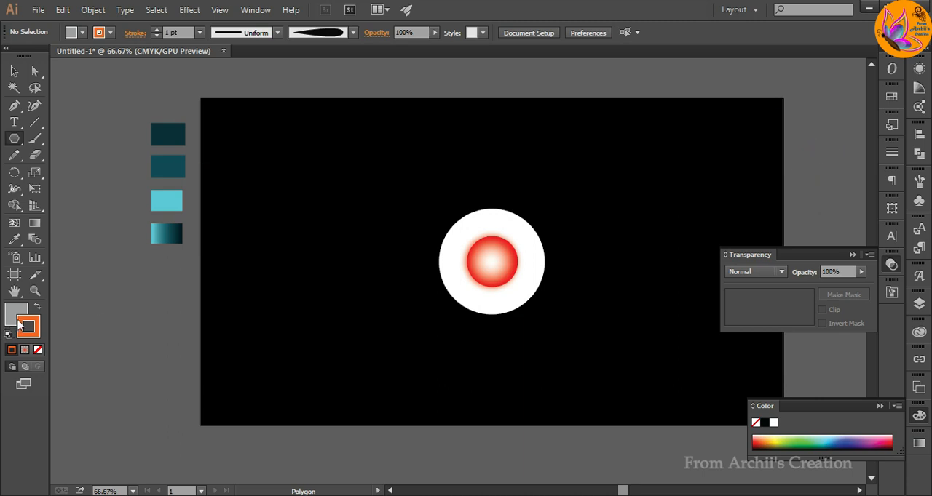
{"action": "left_click", "coordinate": [39, 307]}
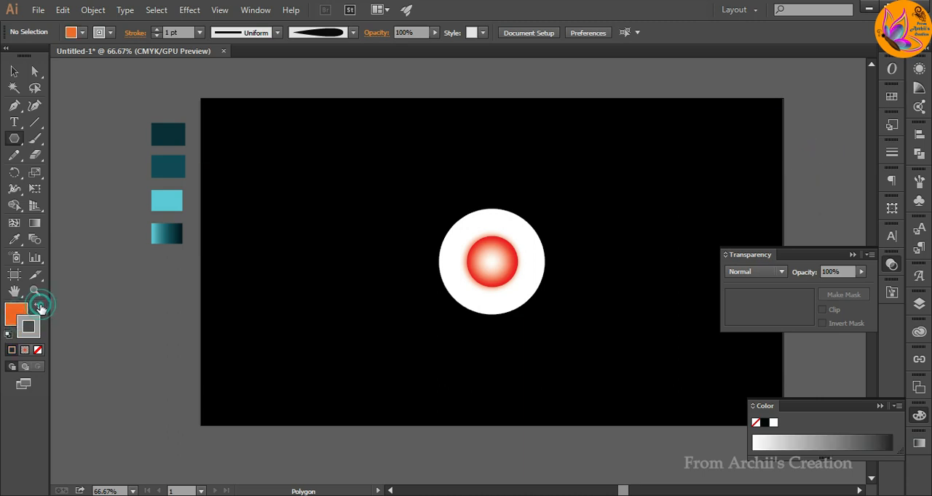
{"action": "left_click", "coordinate": [40, 353]}
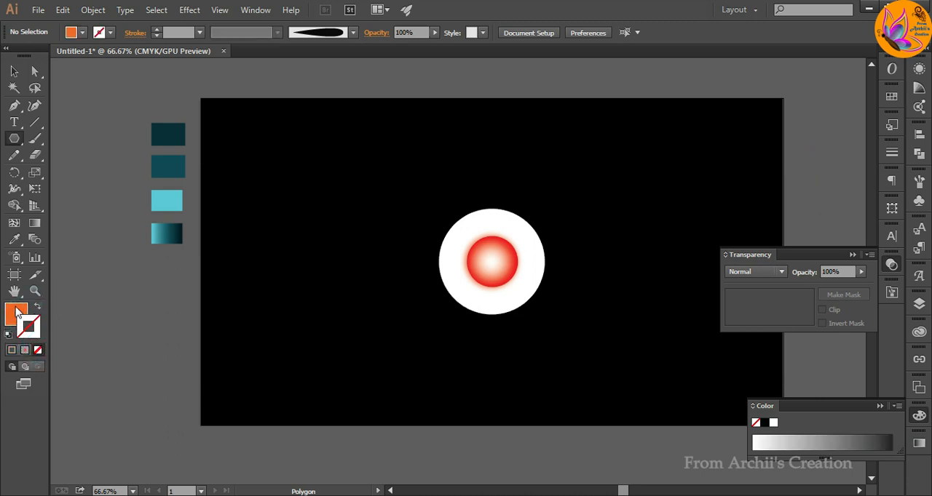
Create an orange triangle beside the artboard, shrink it to a narrow spike and place it on the white circle's upper edge.
{"action": "left_click", "coordinate": [137, 313]}
{"action": "left_click", "coordinate": [435, 282]}
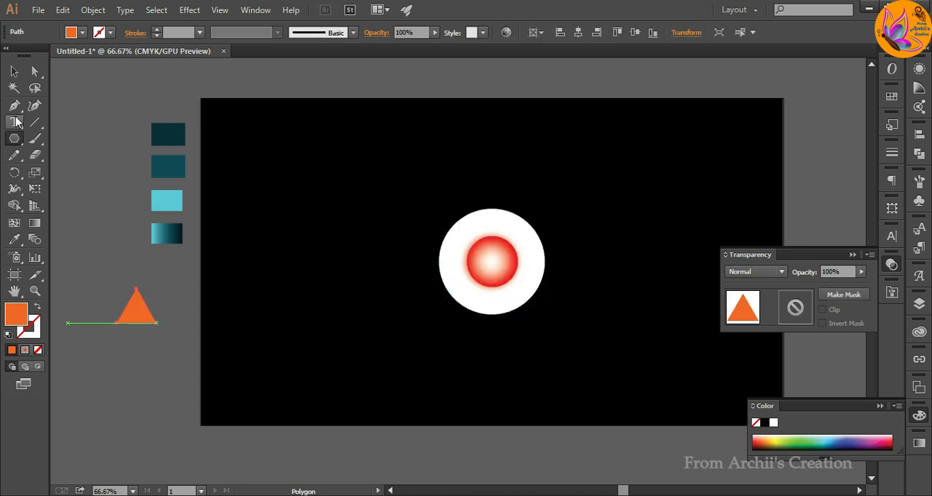
{"action": "left_click", "coordinate": [16, 71]}
{"action": "left_click_drag", "start_coordinate": [157, 323], "coordinate": [492, 207]}
{"action": "left_click", "coordinate": [125, 333]}
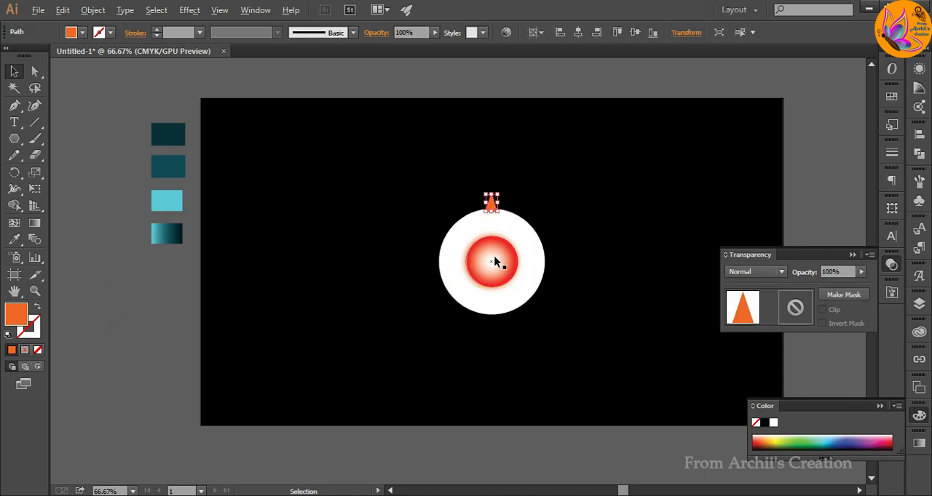
Nudge the orange triangle so it is centred over the white circle with its base slightly overlapping the circle's edge.
{"action": "scroll", "coordinate": [494, 259], "scroll_direction": "up", "scroll_amount": 2}
{"action": "left_click", "coordinate": [851, 256]}
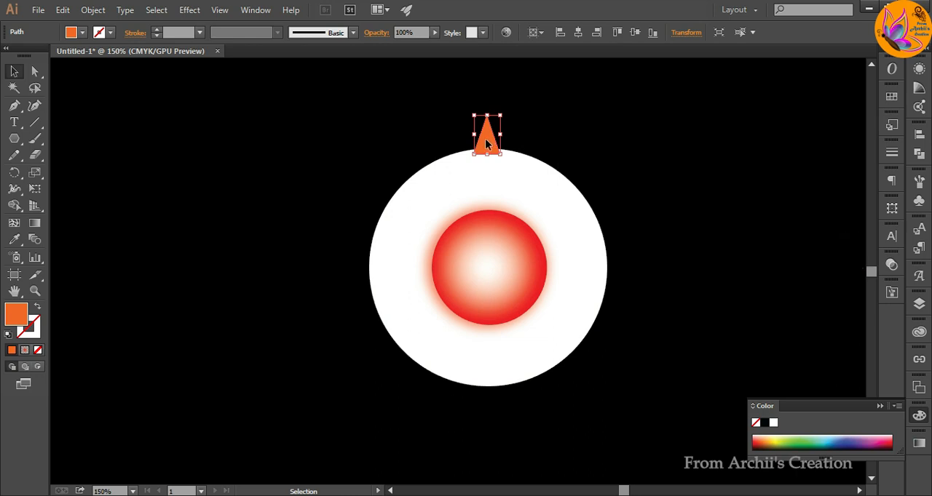
{"action": "left_click_drag", "start_coordinate": [485, 138], "coordinate": [488, 149]}
Rotate copies of the orange triangle around the white circle's centre at an angle of 360/30 until they form a full ring.
{"action": "left_click", "coordinate": [14, 173]}
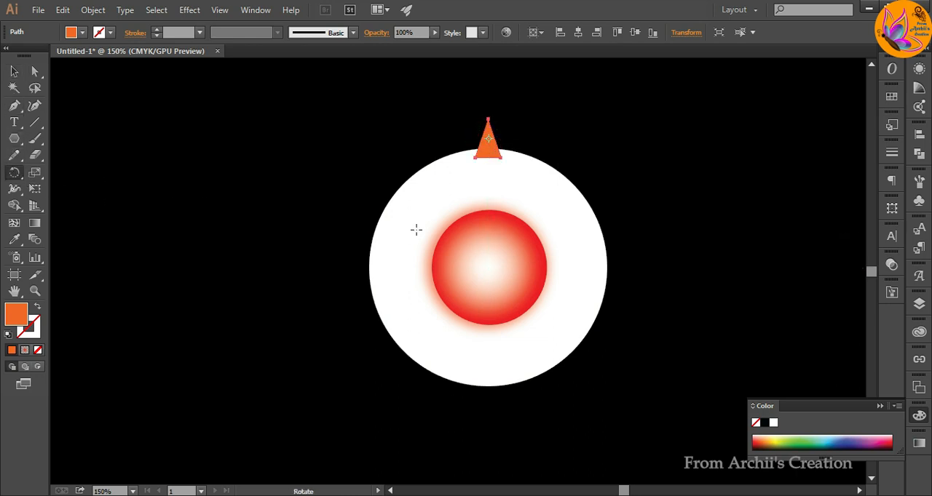
{"action": "scroll", "coordinate": [487, 266], "scroll_direction": "up", "scroll_amount": 1}
{"action": "left_click", "coordinate": [487, 266], "text": "alt"}
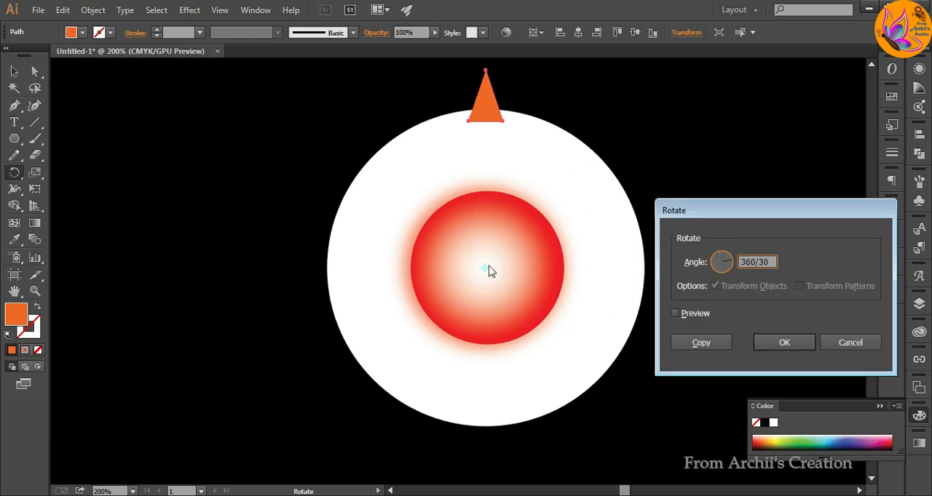
{"action": "left_click", "coordinate": [689, 342]}
{"action": "key", "text": "ctrl+d"}
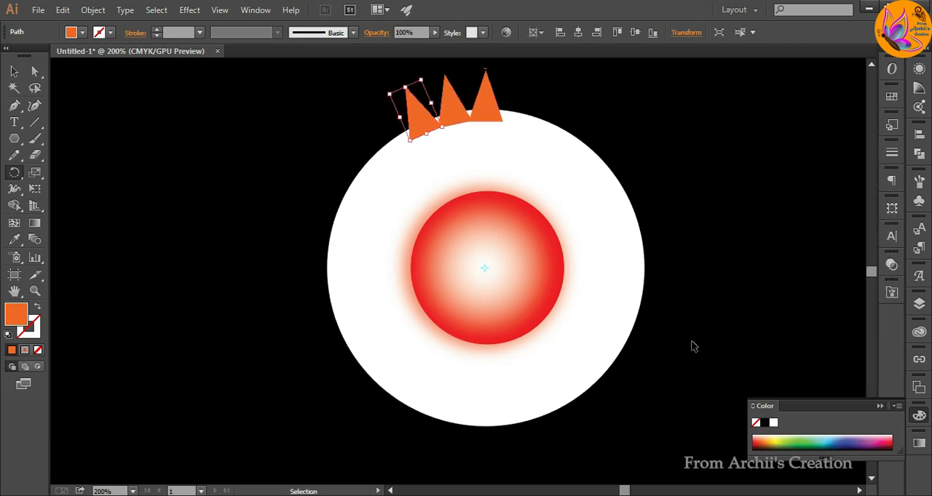
{"action": "key", "text": "ctrl+d"}
{"action": "key", "text": "ctrl+d"}
{"action": "key", "text": "ctrl+d"}
{"action": "key", "text": "ctrl+d"}
{"action": "key", "text": "ctrl+d"}
{"action": "key", "text": "ctrl+d"}
{"action": "key", "text": "ctrl+d"}
{"action": "key", "text": "ctrl+d"}
{"action": "key", "text": "ctrl+d"}
{"action": "key", "text": "ctrl+d"}
{"action": "key", "text": "ctrl+d"}
{"action": "key", "text": "ctrl+d"}
{"action": "key", "text": "ctrl+d"}
{"action": "key", "text": "ctrl+d"}
{"action": "key", "text": "ctrl+d"}
{"action": "key", "text": "ctrl+d"}
{"action": "key", "text": "ctrl+d"}
{"action": "key", "text": "ctrl+d"}
{"action": "key", "text": "ctrl+d"}
{"action": "key", "text": "ctrl+d"}
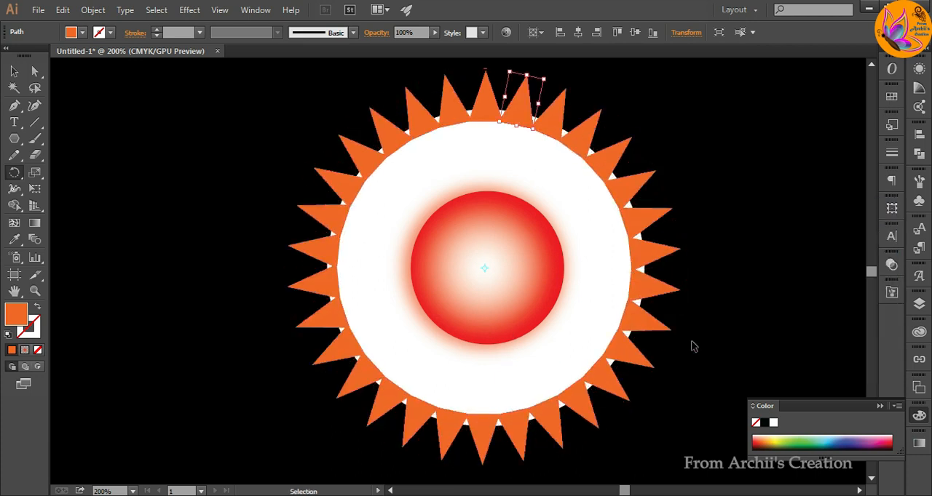
Group the white circle together with the red glow core.
{"action": "left_click", "coordinate": [14, 71]}
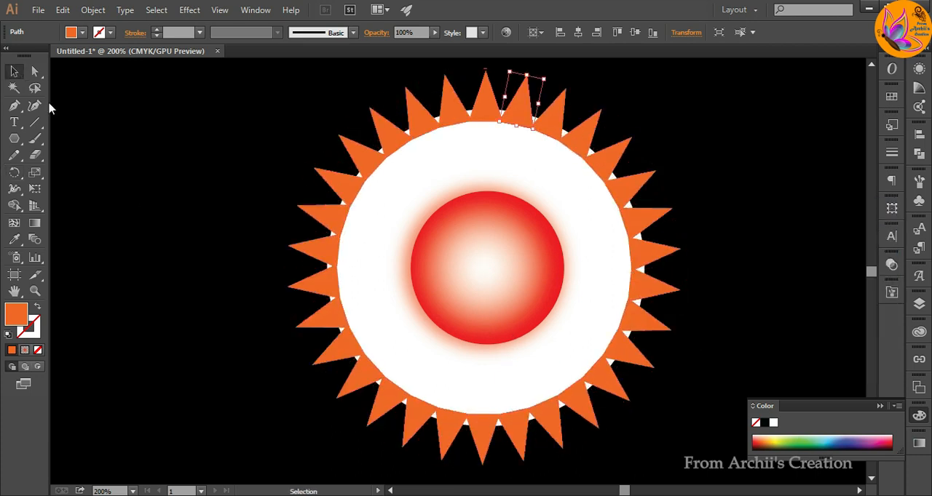
{"action": "left_click", "coordinate": [919, 304]}
{"action": "scroll", "coordinate": [898, 328], "scroll_direction": "down", "scroll_amount": 2}
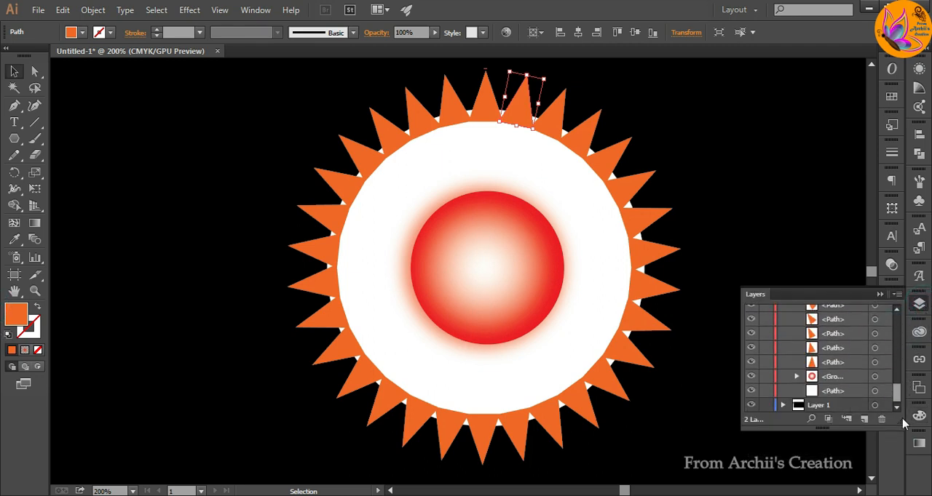
{"action": "scroll", "coordinate": [837, 357], "scroll_direction": "up", "scroll_amount": 10}
{"action": "left_click", "coordinate": [770, 221]}
{"action": "left_click", "coordinate": [386, 319]}
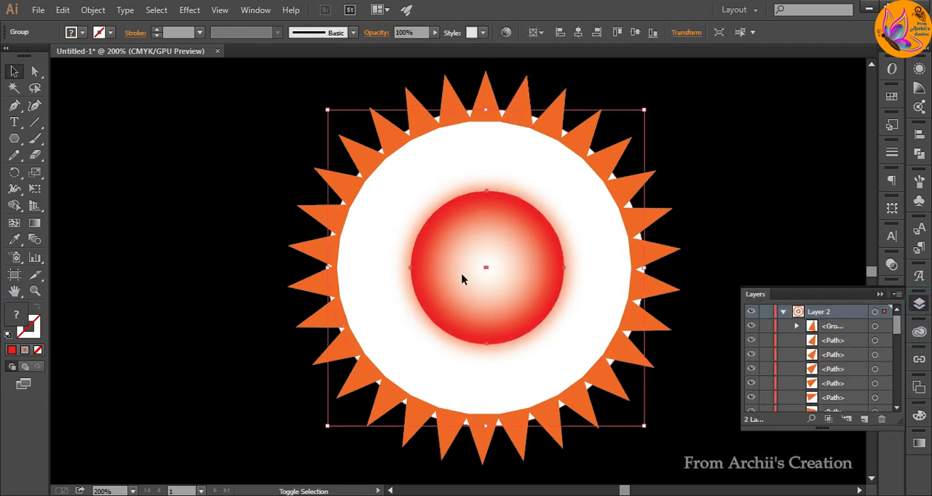
{"action": "left_click", "coordinate": [461, 279], "text": "shift"}
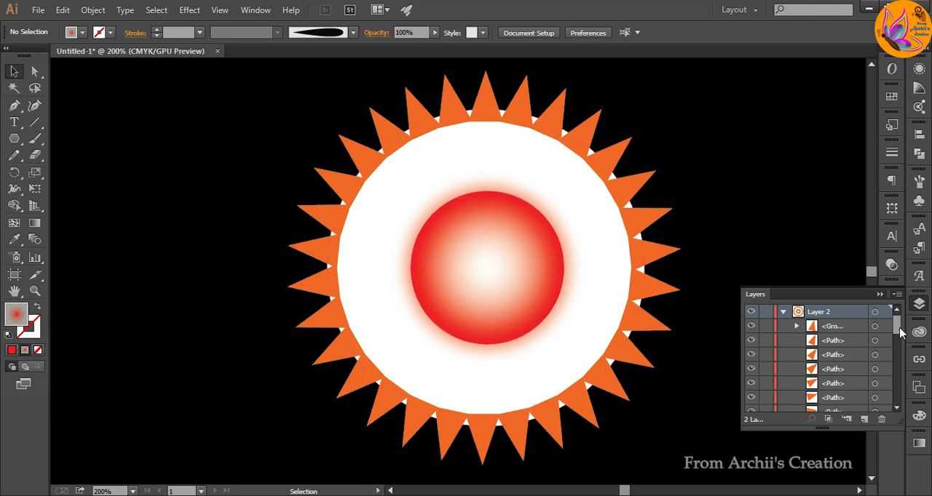
Lock the group holding the white circle and the glow core in Layer 2.
{"action": "scroll", "coordinate": [901, 332], "scroll_direction": "down", "scroll_amount": 3}
{"action": "left_click", "coordinate": [588, 327]}
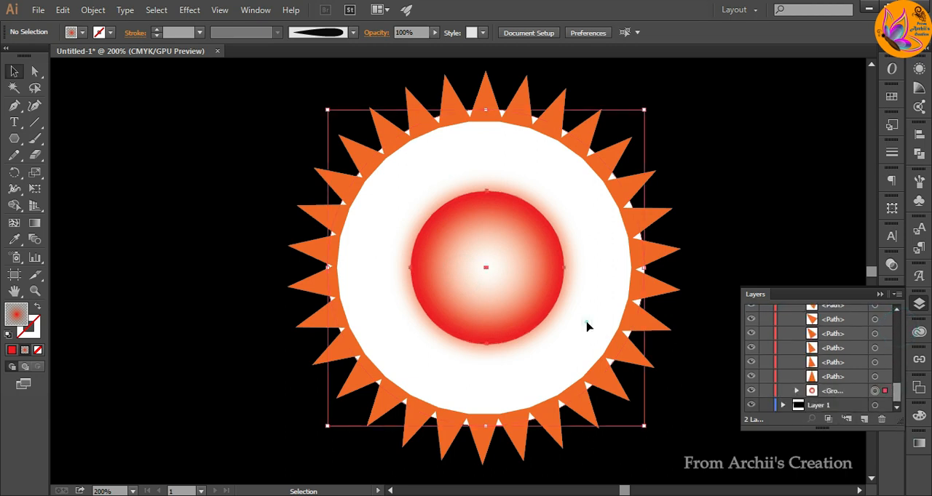
{"action": "left_click", "coordinate": [777, 168]}
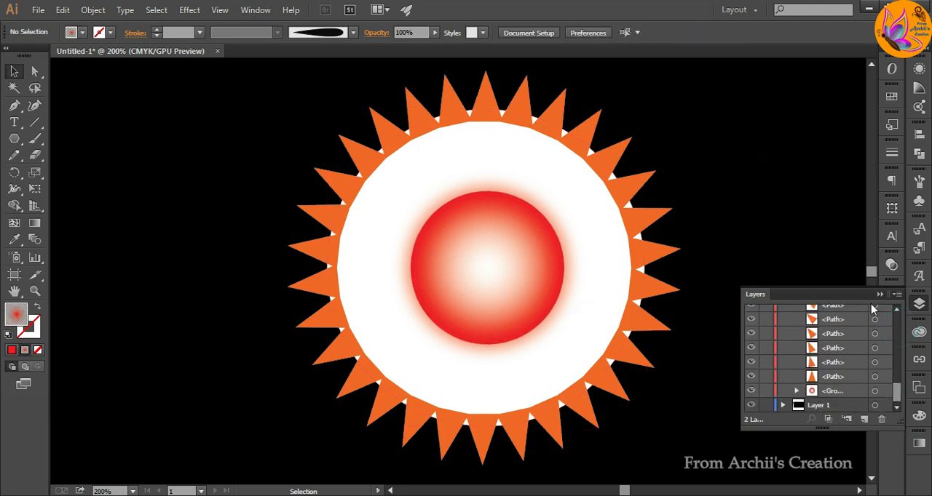
{"action": "left_click", "coordinate": [764, 391]}
Group all the orange triangles around the circle into one ring.
{"action": "left_click_drag", "start_coordinate": [251, 66], "coordinate": [715, 474]}
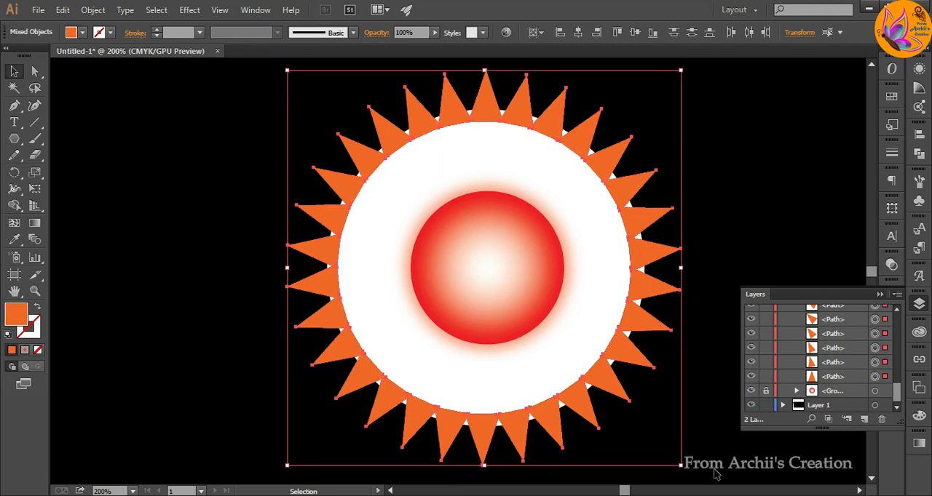
{"action": "key", "text": "ctrl+g"}
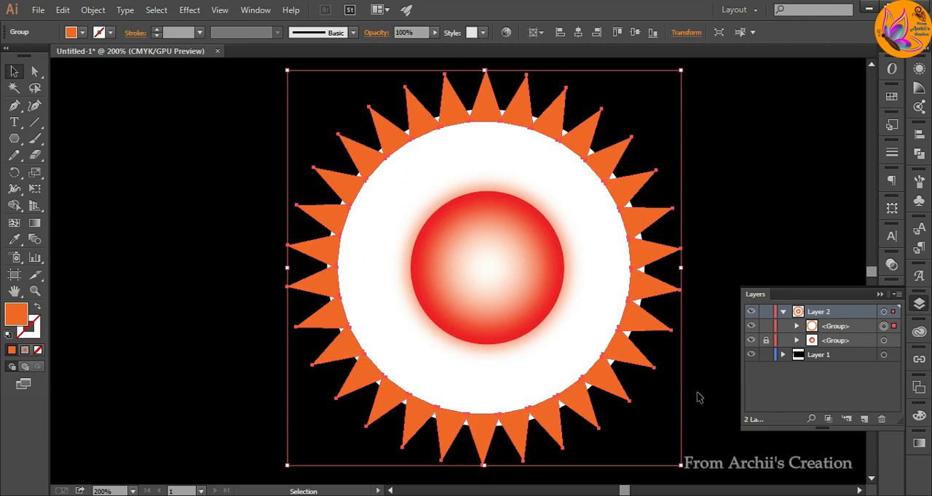
{"action": "left_click", "coordinate": [697, 393]}
{"action": "left_click", "coordinate": [639, 355]}
Duplicate the orange triangle ring in front of itself, shrink the copy slightly and centre it.
{"action": "left_click", "coordinate": [63, 9]}
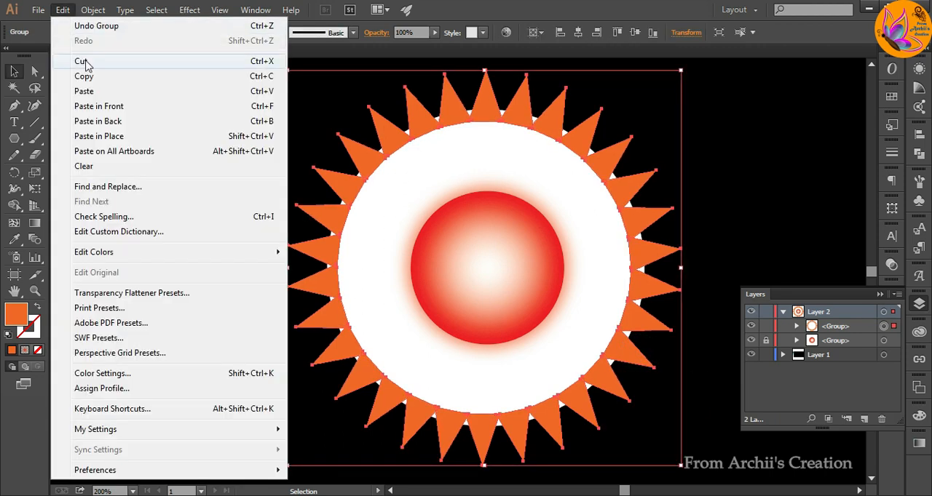
{"action": "left_click", "coordinate": [84, 76]}
{"action": "left_click", "coordinate": [62, 10]}
{"action": "left_click", "coordinate": [95, 106]}
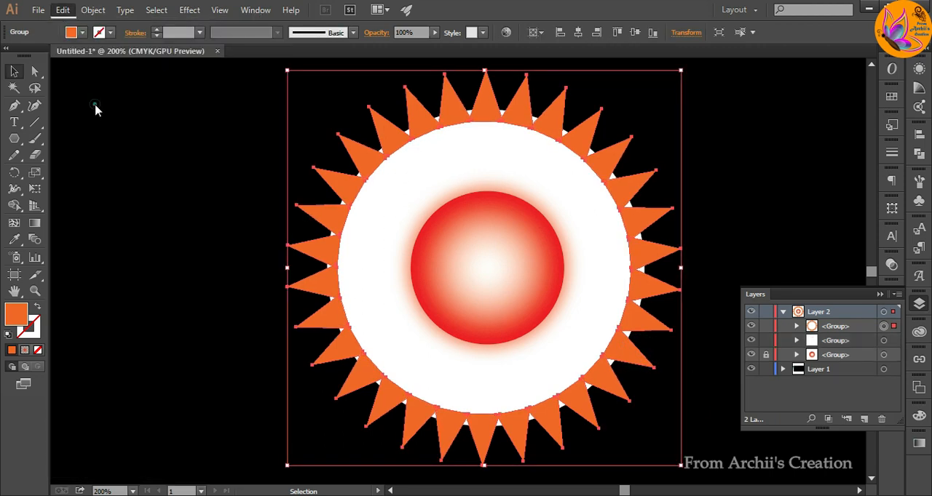
{"action": "left_click_drag", "start_coordinate": [680, 464], "coordinate": [658, 443]}
{"action": "left_click", "coordinate": [635, 32]}
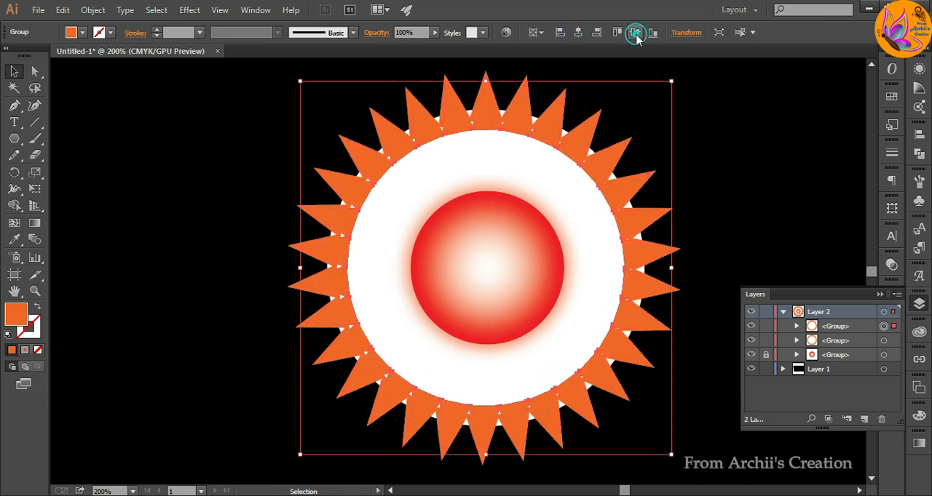
Fill the smaller triangle ring with bright yellow (#f6d40c).
{"action": "double_click", "coordinate": [16, 320]}
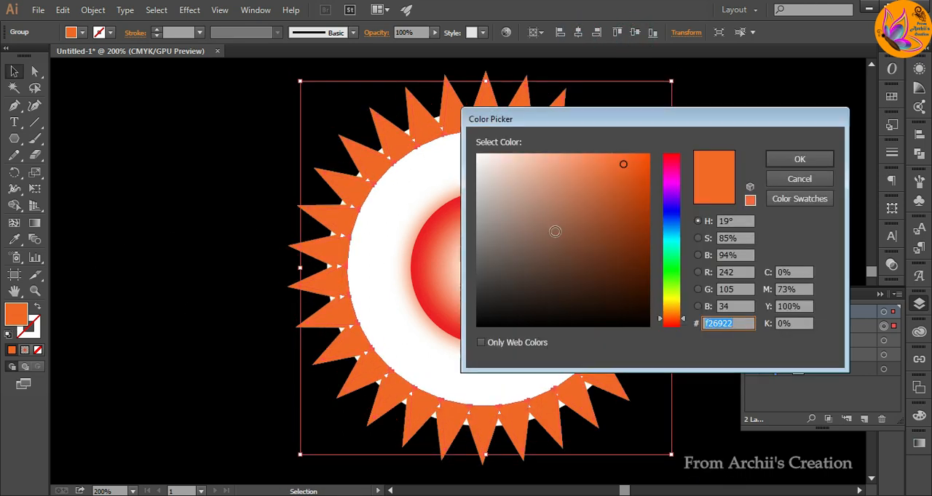
{"action": "left_click", "coordinate": [671, 300]}
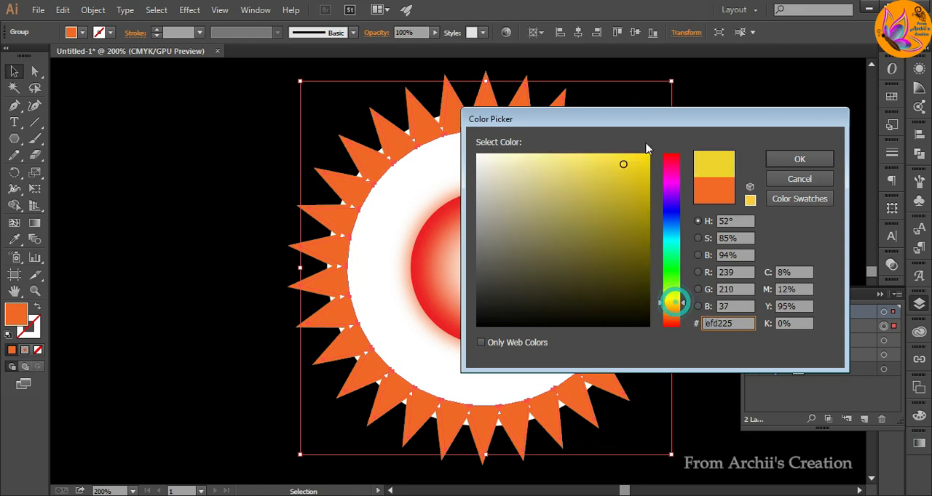
{"action": "left_click", "coordinate": [647, 158]}
{"action": "left_click", "coordinate": [785, 160]}
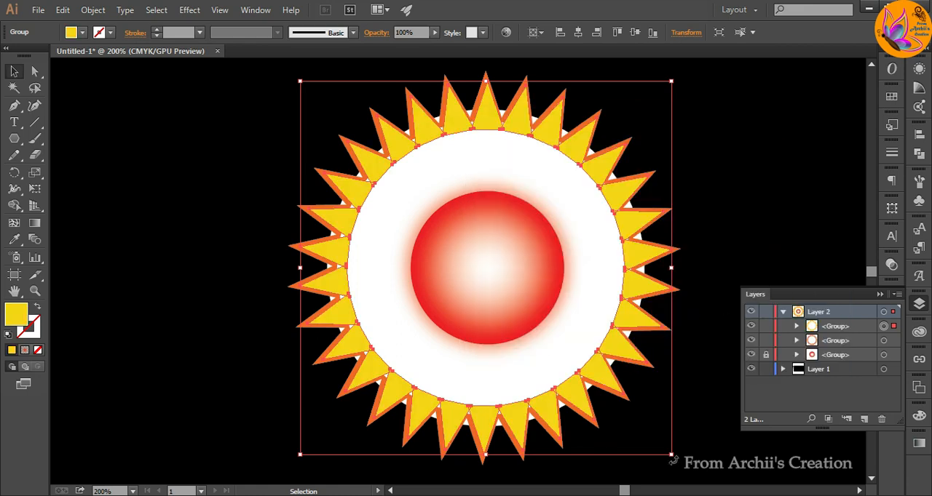
Rotate the yellow ring so its spikes sit between the orange ones, and centre both rings horizontally and vertically.
{"action": "left_click_drag", "start_coordinate": [674, 461], "coordinate": [712, 457]}
{"action": "left_click", "coordinate": [774, 222]}
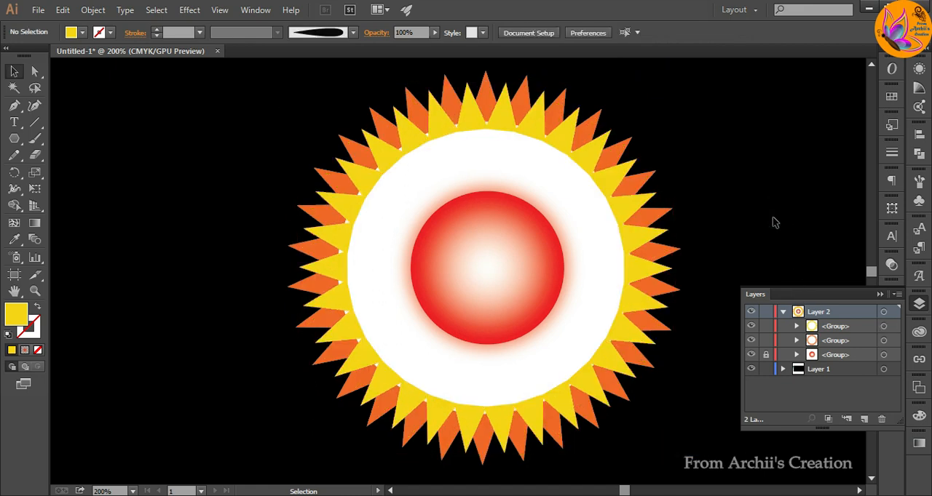
{"action": "left_click", "coordinate": [636, 267]}
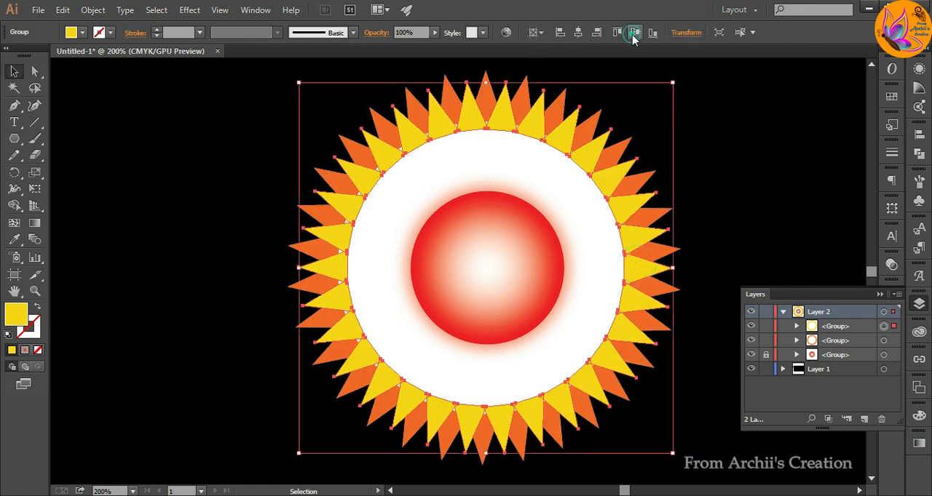
{"action": "left_click", "coordinate": [456, 93]}
{"action": "left_click", "coordinate": [578, 34]}
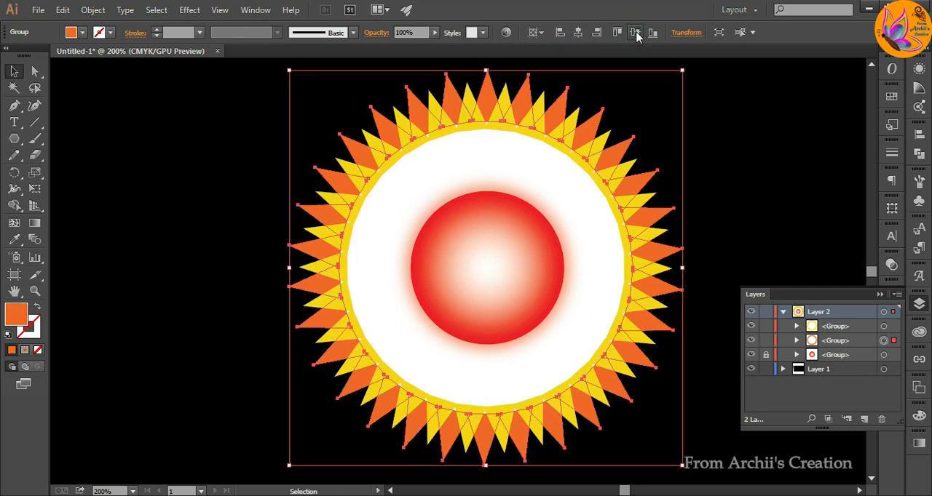
{"action": "left_click", "coordinate": [734, 164]}
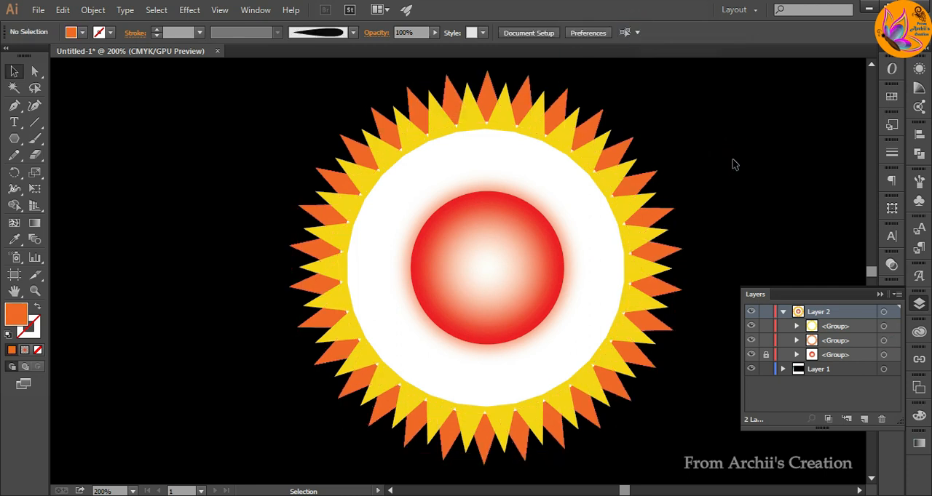
Duplicate the yellow triangle ring in front of itself, shrink the copy slightly and centre it horizontally and vertically.
{"action": "left_click", "coordinate": [509, 128]}
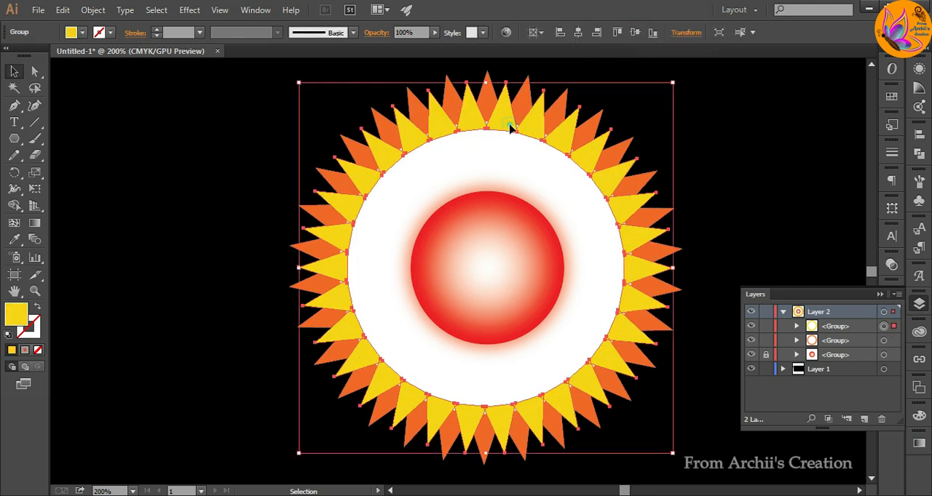
{"action": "left_click", "coordinate": [63, 9]}
{"action": "left_click", "coordinate": [85, 77]}
{"action": "left_click", "coordinate": [62, 9]}
{"action": "left_click", "coordinate": [99, 106]}
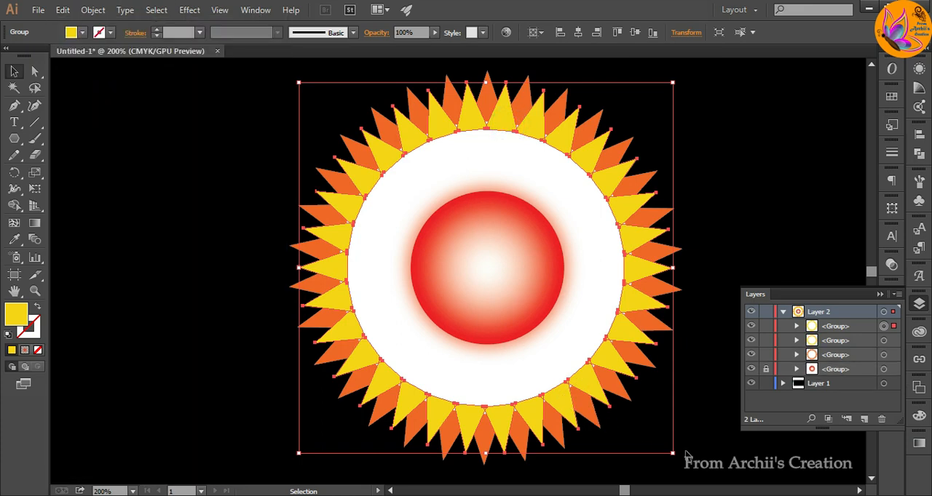
{"action": "left_click_drag", "start_coordinate": [671, 452], "coordinate": [647, 428]}
{"action": "left_click", "coordinate": [578, 32]}
{"action": "left_click", "coordinate": [635, 32]}
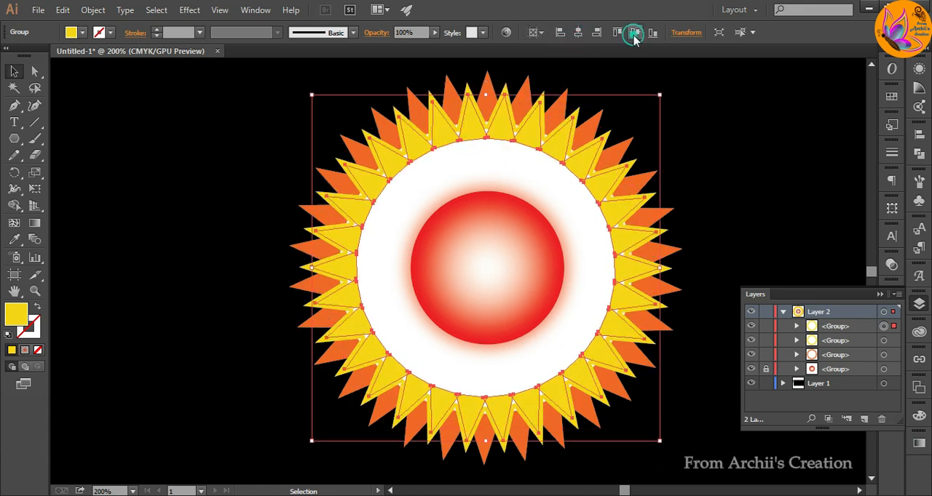
Fill the innermost triangle ring with a deep red.
{"action": "double_click", "coordinate": [18, 316]}
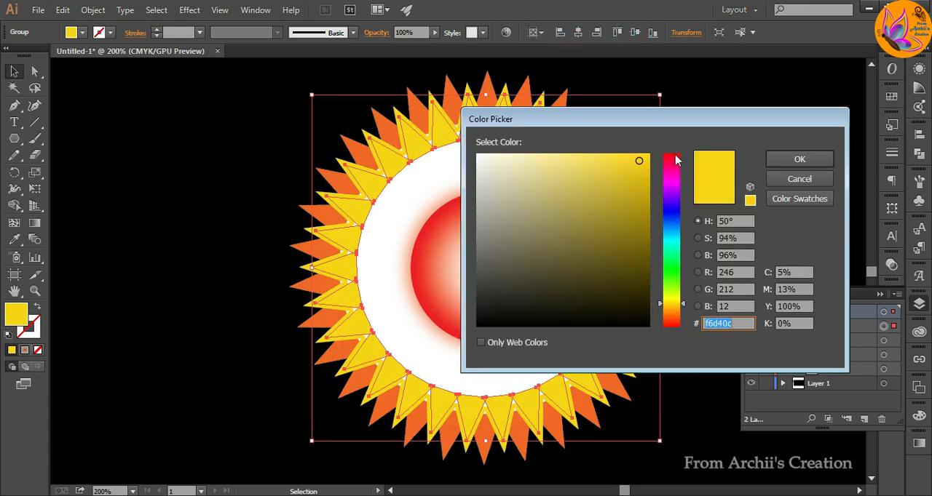
{"action": "left_click", "coordinate": [674, 156]}
{"action": "left_click", "coordinate": [670, 325]}
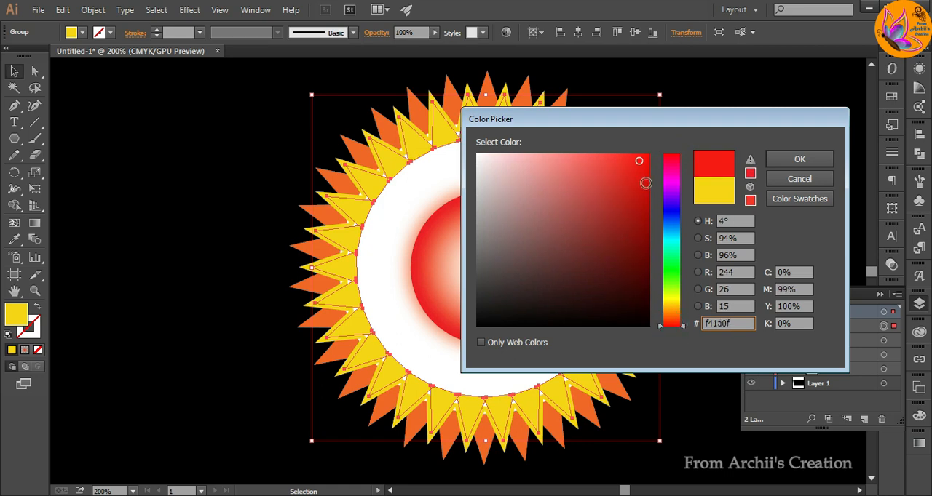
{"action": "left_click", "coordinate": [780, 158]}
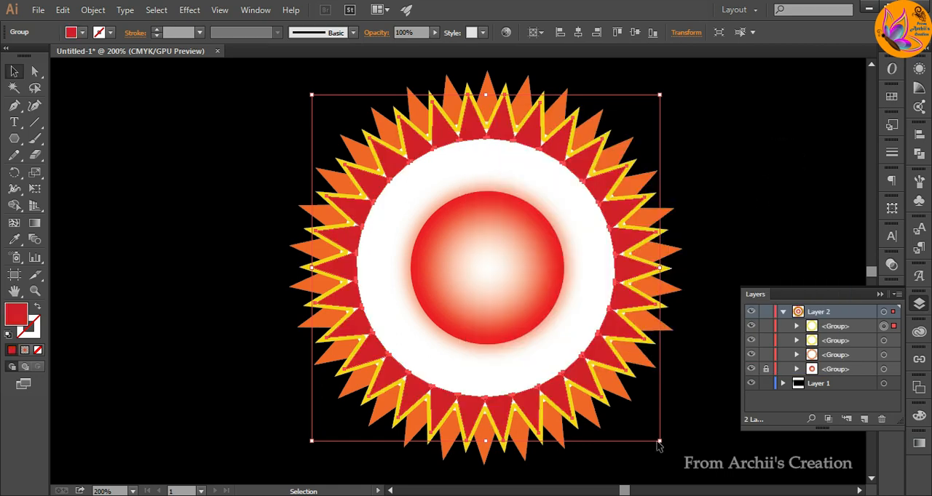
Rotate the red ring so its spikes are offset from the yellow ones, shrink it slightly and recentre it.
{"action": "left_click_drag", "start_coordinate": [660, 442], "coordinate": [613, 441]}
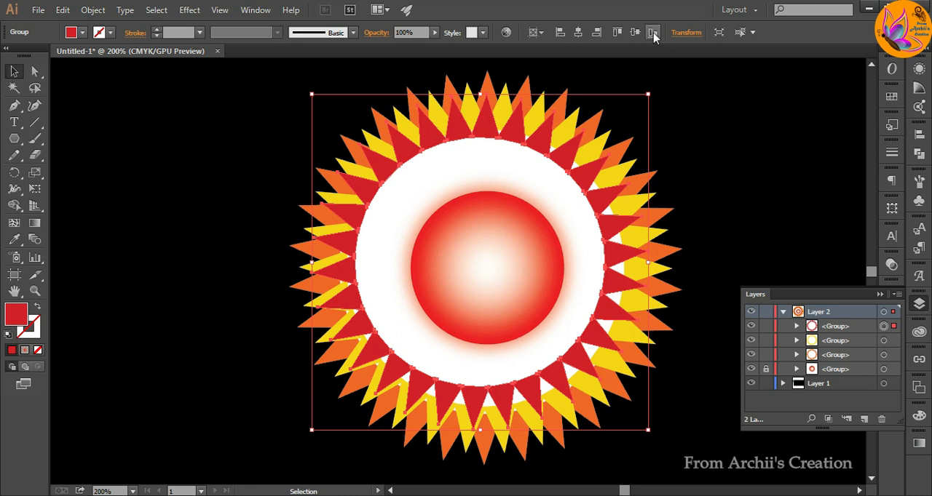
{"action": "left_click", "coordinate": [577, 34]}
{"action": "left_click", "coordinate": [633, 33]}
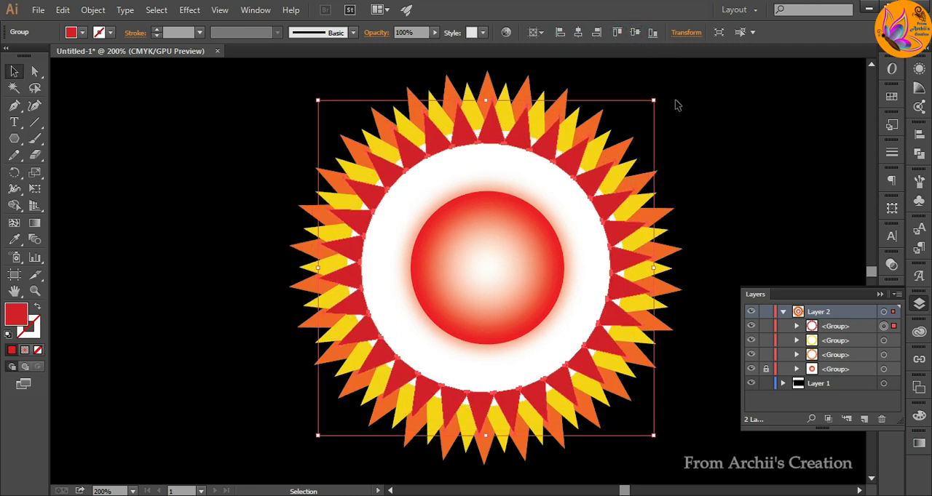
{"action": "left_click_drag", "start_coordinate": [651, 437], "coordinate": [656, 439]}
{"action": "left_click", "coordinate": [578, 33]}
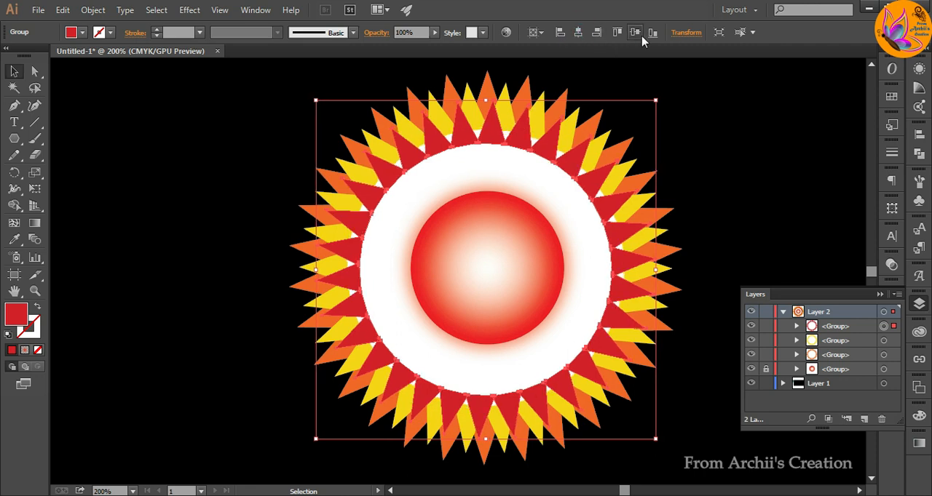
{"action": "left_click", "coordinate": [634, 34]}
{"action": "left_click", "coordinate": [729, 139]}
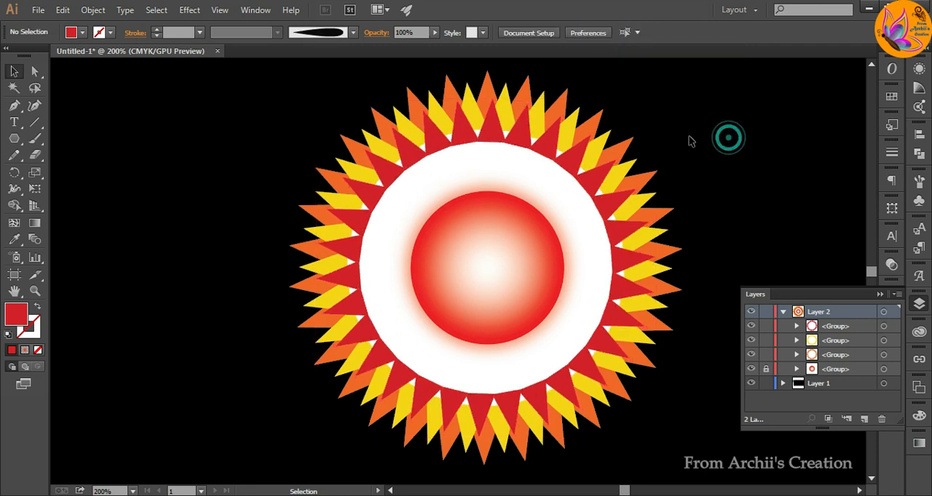
Shrink the yellow triangle ring slightly and recentre it horizontally and vertically.
{"action": "left_click", "coordinate": [602, 146]}
{"action": "left_click_drag", "start_coordinate": [674, 455], "coordinate": [667, 450]}
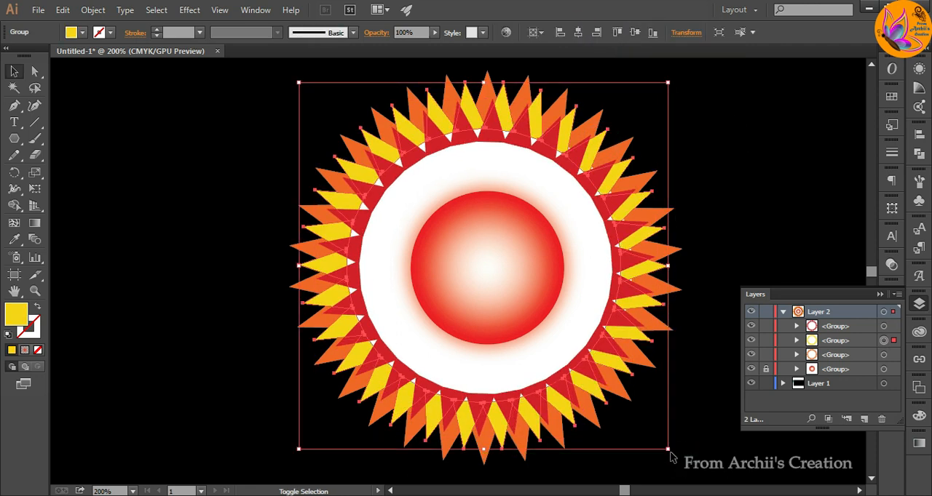
{"action": "left_click", "coordinate": [578, 34]}
{"action": "left_click", "coordinate": [634, 33]}
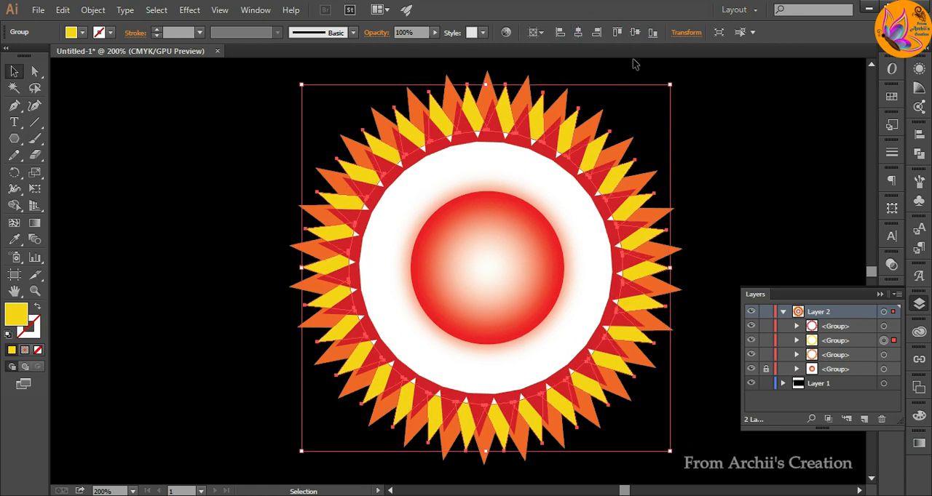
{"action": "left_click_drag", "start_coordinate": [670, 452], "coordinate": [662, 442]}
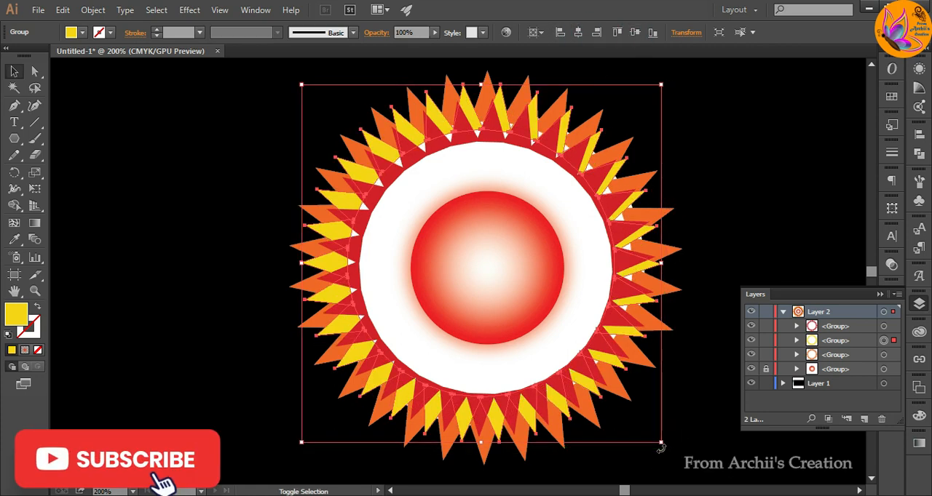
{"action": "left_click", "coordinate": [578, 33]}
{"action": "left_click", "coordinate": [636, 34]}
{"action": "left_click", "coordinate": [721, 135]}
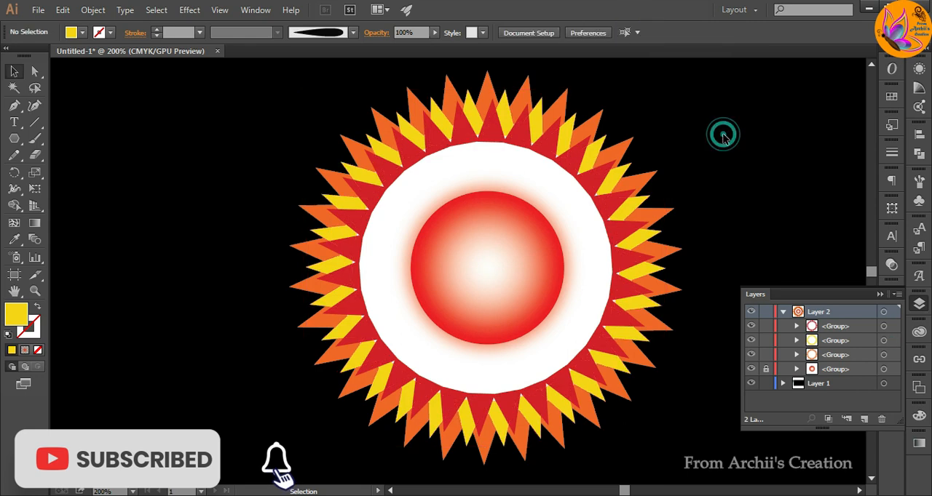
Rotate the red triangle ring slightly so its spikes line up between the yellow ones.
{"action": "left_click", "coordinate": [625, 288]}
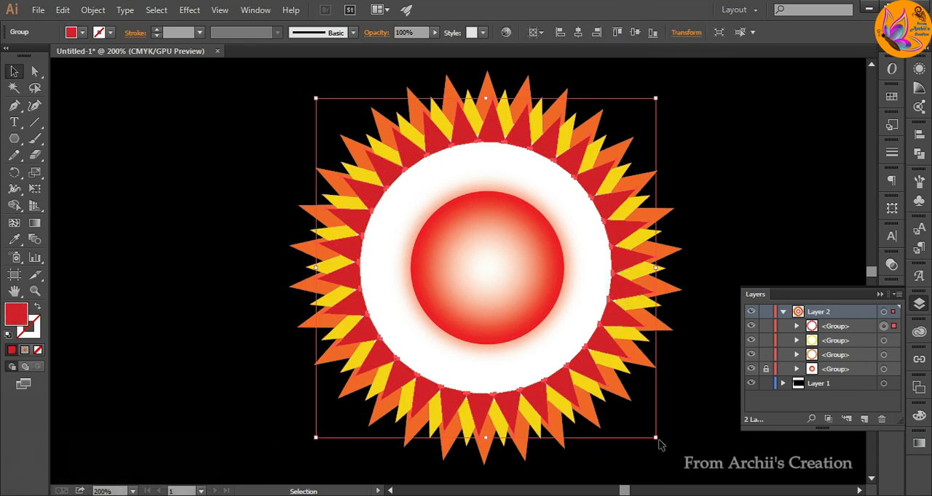
{"action": "left_click_drag", "start_coordinate": [659, 442], "coordinate": [671, 447]}
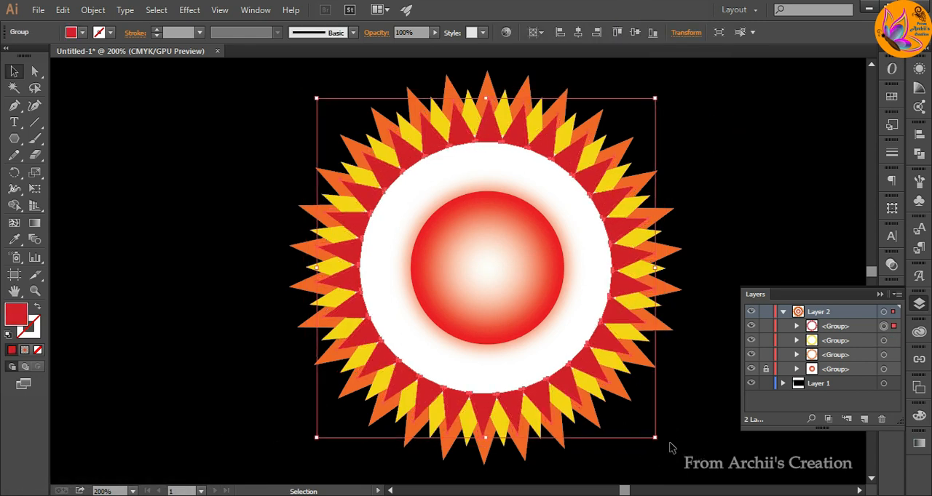
{"action": "left_click", "coordinate": [743, 192]}
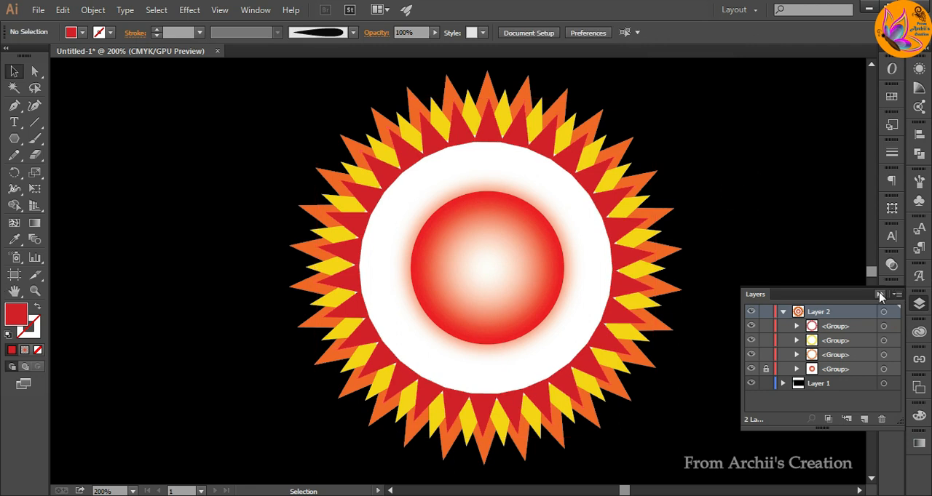
Draw a small red circle and place it just above the top edge of the glowing core.
{"action": "left_click_drag", "start_coordinate": [19, 141], "coordinate": [73, 172]}
{"action": "left_click_drag", "start_coordinate": [145, 182], "coordinate": [476, 183]}
{"action": "key", "text": "v"}
{"action": "left_click", "coordinate": [164, 131]}
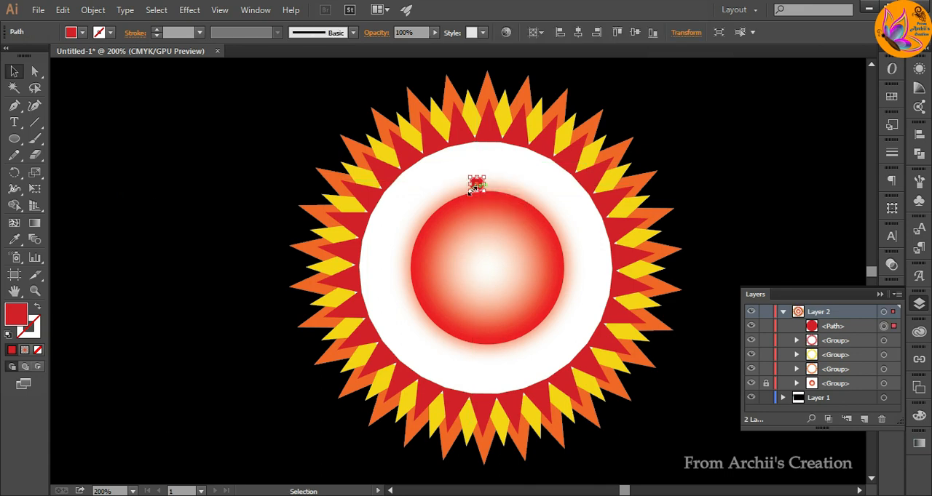
{"action": "left_click", "coordinate": [766, 129]}
{"action": "left_click", "coordinate": [476, 182]}
Rotate a copy of the red dot by 12° about the core's centre and repeat it into a full ring.
{"action": "key", "text": "r"}
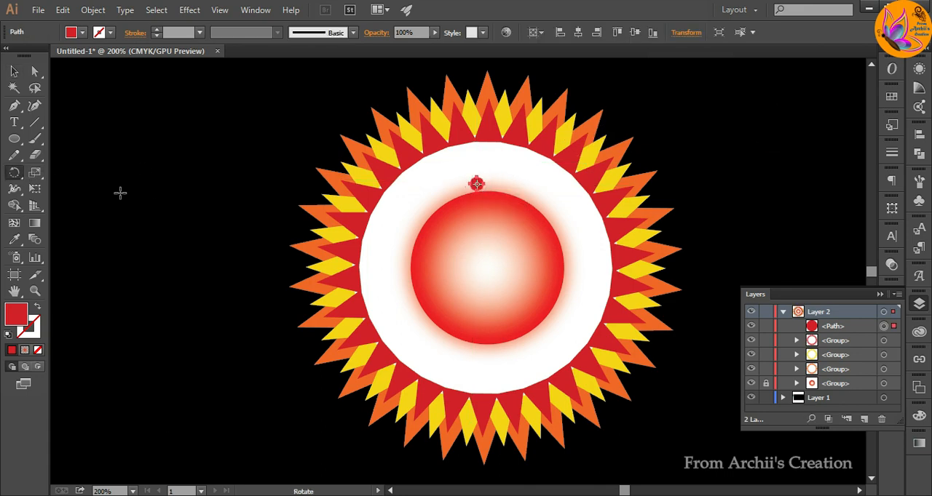
{"action": "left_click", "coordinate": [485, 267], "text": "alt"}
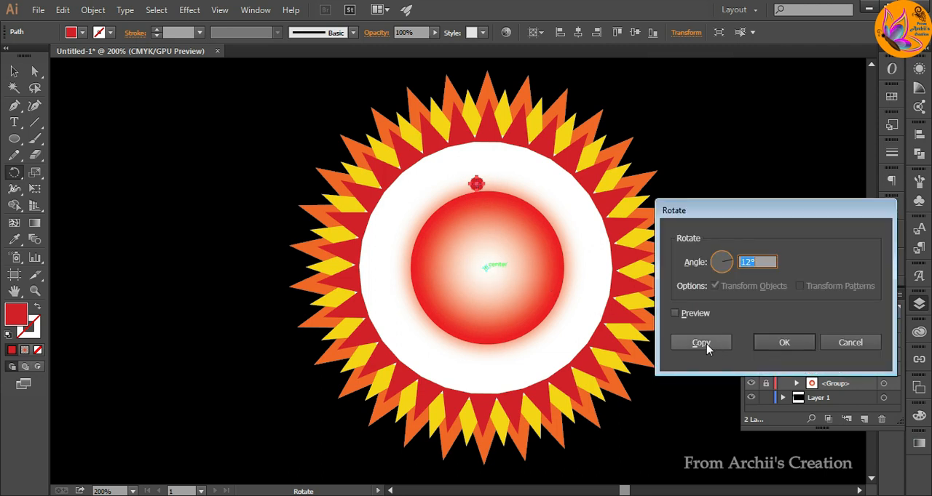
{"action": "left_click", "coordinate": [701, 342]}
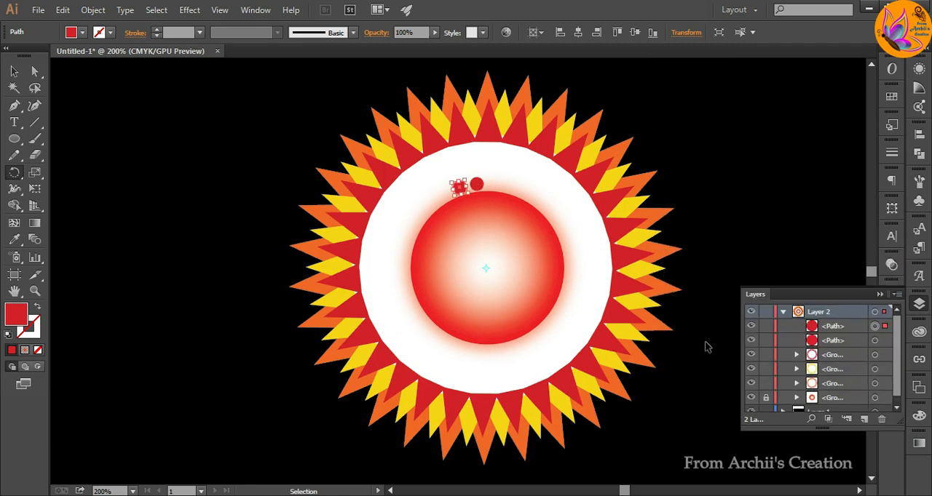
{"action": "key", "text": "ctrl+d"}
{"action": "key", "text": "ctrl+d"}
{"action": "key", "text": "ctrl+d"}
{"action": "key", "text": "ctrl+d"}
{"action": "key", "text": "ctrl+d"}
{"action": "key", "text": "ctrl+d"}
{"action": "key", "text": "ctrl+d"}
{"action": "key", "text": "ctrl+d"}
{"action": "key", "text": "ctrl+d"}
{"action": "key", "text": "ctrl+d"}
{"action": "key", "text": "ctrl+d"}
{"action": "key", "text": "ctrl+d"}
{"action": "key", "text": "ctrl+d"}
{"action": "key", "text": "ctrl+d"}
{"action": "key", "text": "ctrl+d"}
{"action": "key", "text": "ctrl+d"}
{"action": "key", "text": "ctrl+d"}
{"action": "key", "text": "ctrl+d"}
{"action": "key", "text": "ctrl+d"}
{"action": "key", "text": "ctrl+d"}
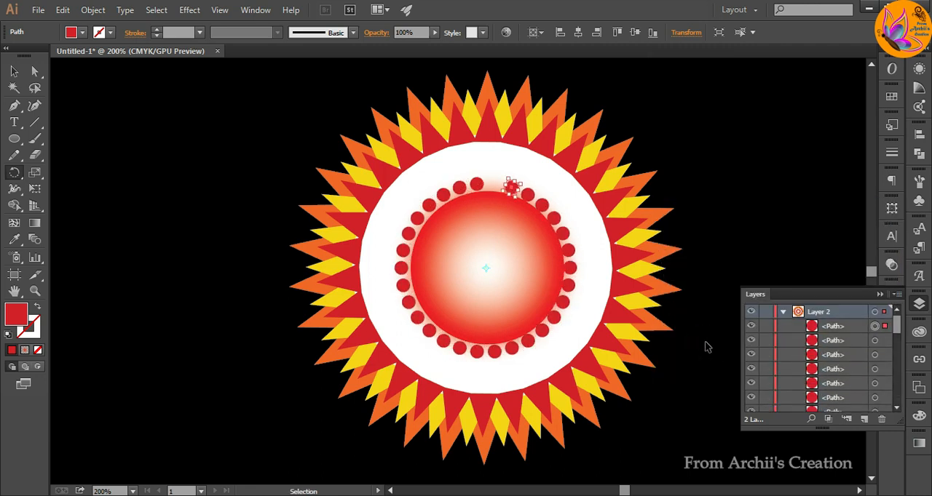
{"action": "key", "text": "ctrl+d"}
Duplicate the top dot, shrink the copy slightly and place it outside the dot ring.
{"action": "left_click", "coordinate": [14, 70]}
{"action": "left_click_drag", "start_coordinate": [479, 189], "coordinate": [448, 179]}
{"action": "scroll", "coordinate": [476, 176], "scroll_direction": "up", "scroll_amount": 3}
{"action": "left_click", "coordinate": [484, 154]}
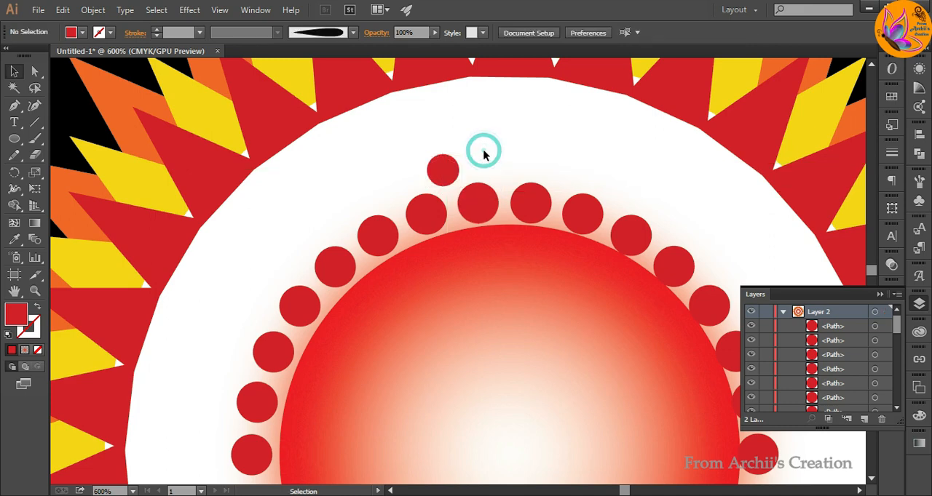
{"action": "scroll", "coordinate": [452, 177], "scroll_direction": "down", "scroll_amount": 2}
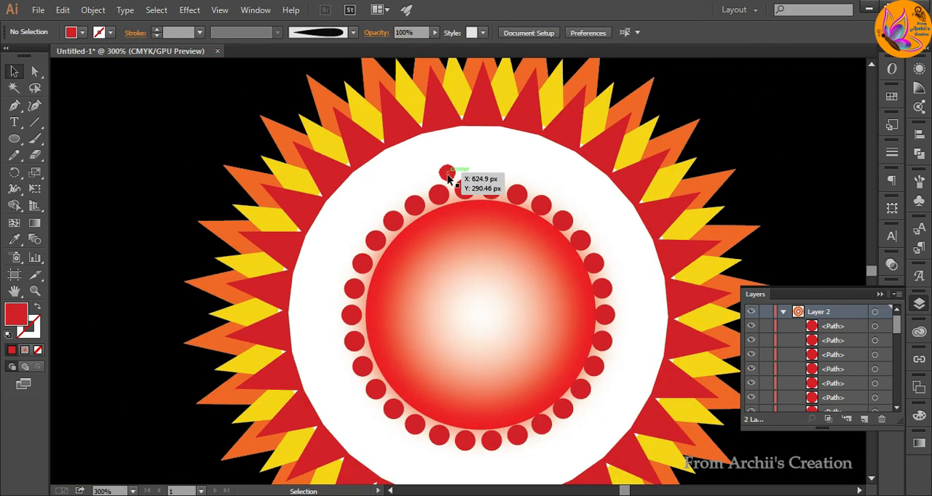
{"action": "left_click", "coordinate": [447, 174]}
{"action": "scroll", "coordinate": [331, 271], "scroll_direction": "down", "scroll_amount": 1}
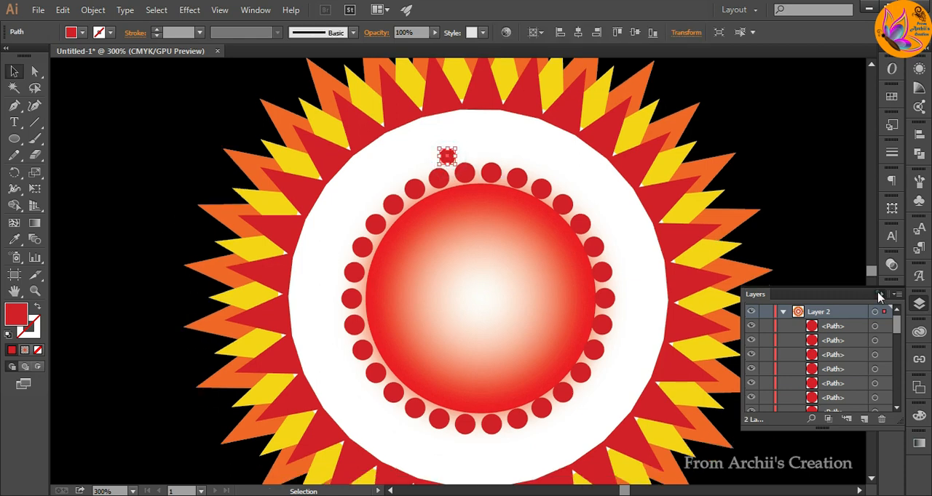
{"action": "left_click", "coordinate": [880, 295]}
Repeat the smaller dot at 12° intervals around the core's centre to form a second ring.
{"action": "left_click", "coordinate": [14, 173]}
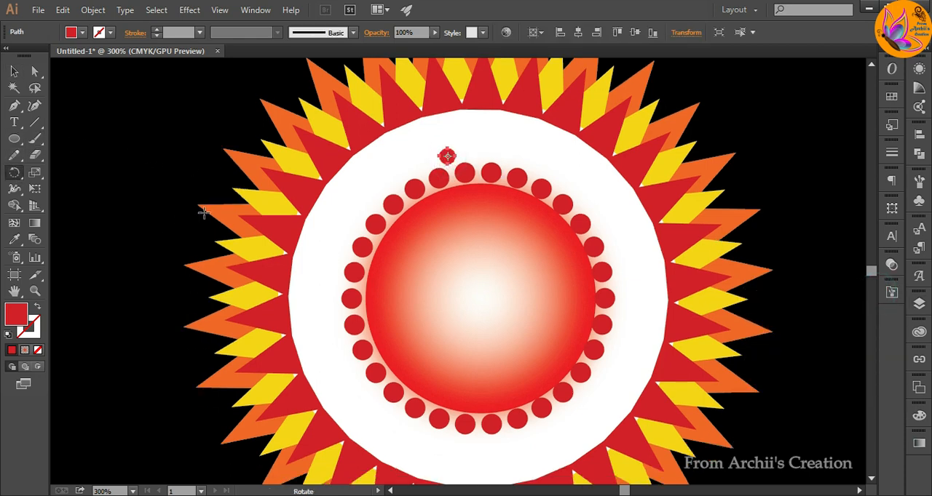
{"action": "left_click", "coordinate": [484, 300], "text": "alt"}
{"action": "left_click", "coordinate": [694, 341]}
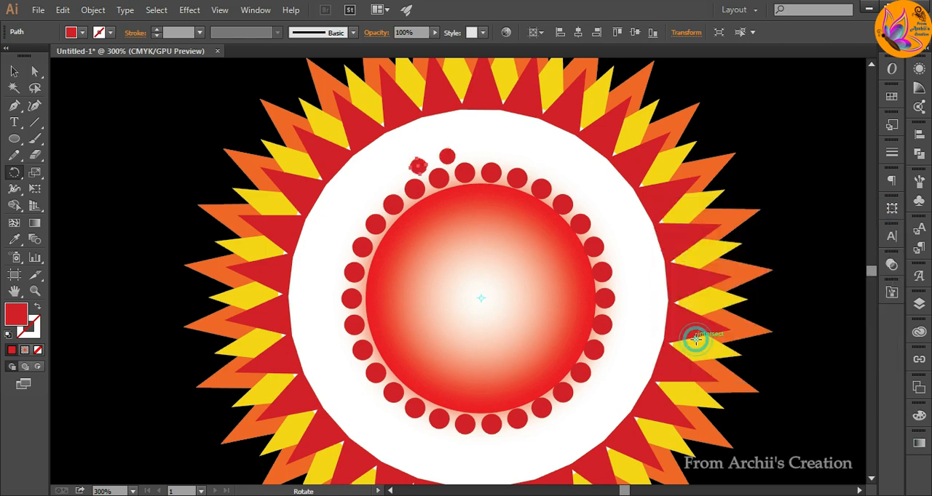
{"action": "key", "text": "ctrl"}
{"action": "key", "text": "ctrl+d"}
{"action": "key", "text": "ctrl+d"}
{"action": "key", "text": "ctrl+d"}
{"action": "key", "text": "ctrl+d"}
{"action": "key", "text": "ctrl+d"}
{"action": "key", "text": "ctrl+d"}
{"action": "key", "text": "ctrl+d"}
{"action": "key", "text": "ctrl+d"}
{"action": "key", "text": "ctrl+d"}
{"action": "key", "text": "ctrl+d"}
{"action": "key", "text": "ctrl+d"}
{"action": "key", "text": "ctrl+d"}
{"action": "key", "text": "ctrl+d"}
{"action": "key", "text": "ctrl+d"}
{"action": "key", "text": "ctrl+d"}
{"action": "key", "text": "ctrl+d"}
{"action": "key", "text": "ctrl+d"}
{"action": "key", "text": "ctrl+d"}
{"action": "key", "text": "ctrl+d"}
{"action": "key", "text": "ctrl+d"}
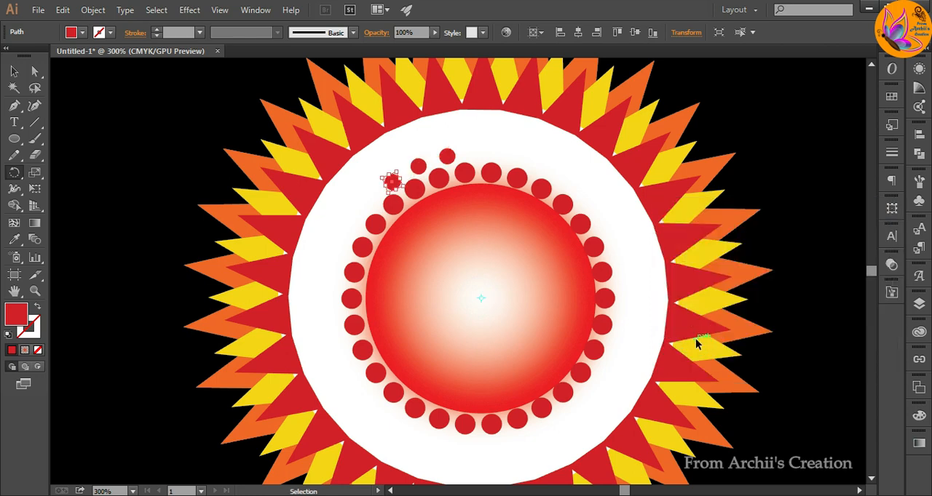
Build a third ring from a still smaller dot by repeating 12° rotated copies around the core's centre.
{"action": "scroll", "coordinate": [495, 247], "scroll_direction": "down", "scroll_amount": 2}
{"action": "left_click", "coordinate": [494, 248], "text": "alt"}
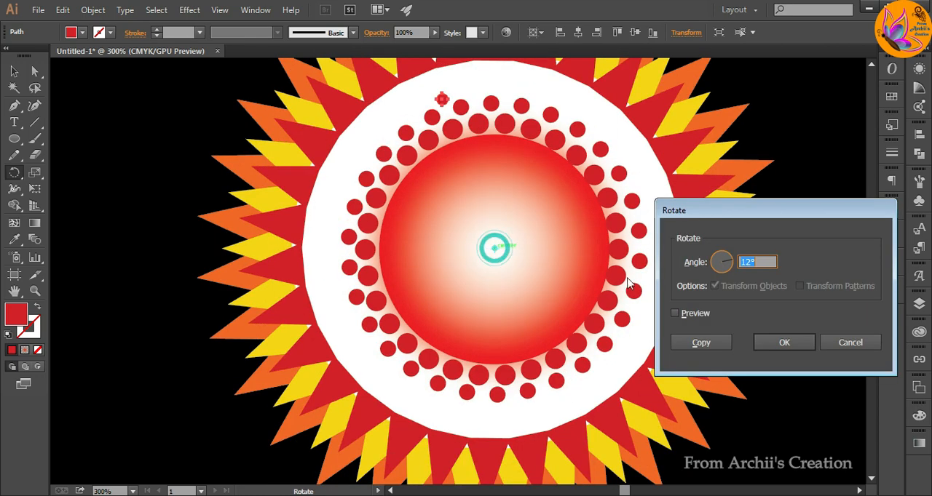
{"action": "left_click", "coordinate": [691, 340]}
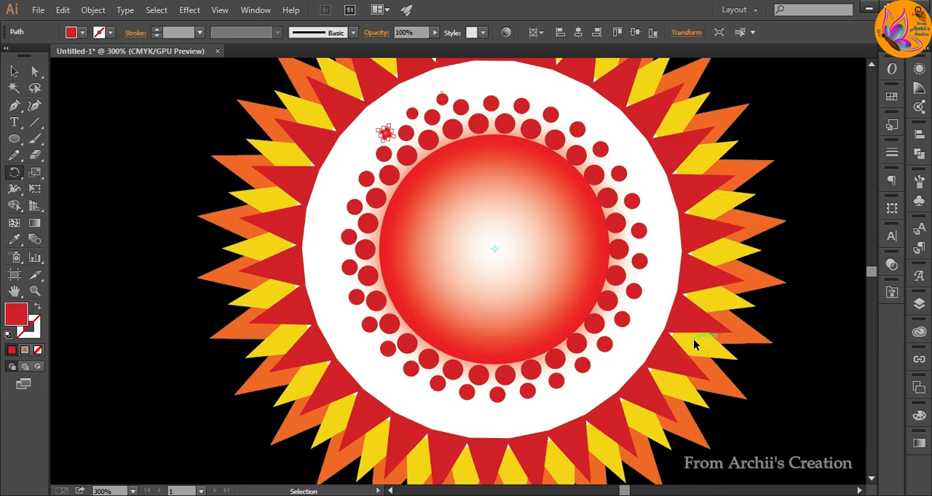
{"action": "key", "text": "ctrl+d"}
{"action": "key", "text": "ctrl+d"}
{"action": "key", "text": "ctrl+d"}
{"action": "key", "text": "ctrl+d"}
{"action": "key", "text": "ctrl+d"}
{"action": "key", "text": "ctrl+d"}
{"action": "key", "text": "ctrl+d"}
{"action": "key", "text": "ctrl+d"}
{"action": "key", "text": "ctrl+d"}
{"action": "key", "text": "ctrl+d"}
{"action": "key", "text": "ctrl+d"}
{"action": "key", "text": "ctrl+d"}
{"action": "key", "text": "ctrl+d"}
{"action": "key", "text": "ctrl+d"}
{"action": "key", "text": "ctrl+d"}
{"action": "key", "text": "ctrl+d"}
{"action": "key", "text": "ctrl+d"}
{"action": "key", "text": "ctrl+d"}
{"action": "key", "text": "ctrl+d"}
{"action": "key", "text": "ctrl+d"}
{"action": "key", "text": "ctrl+d"}
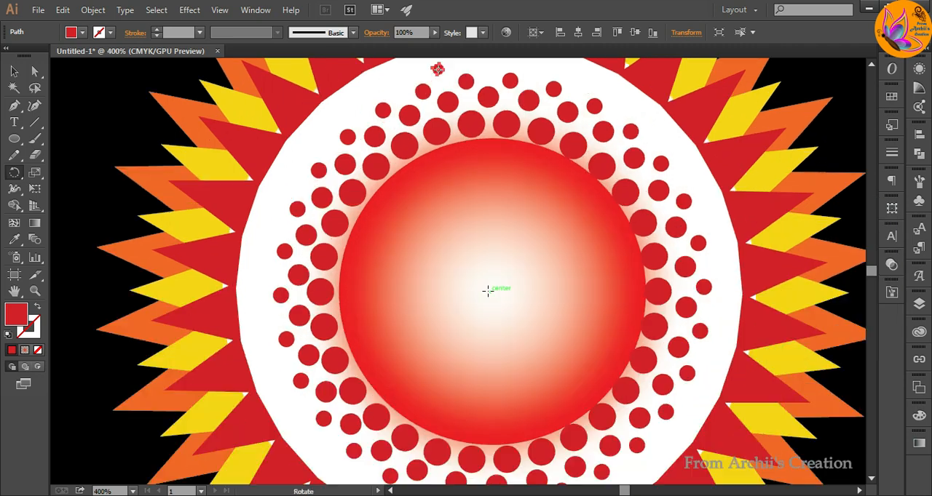
Build a fourth ring of tiny dots with repeated 12° rotated copies about the core's centre.
{"action": "left_click", "coordinate": [488, 291], "text": "alt"}
{"action": "left_click", "coordinate": [671, 343]}
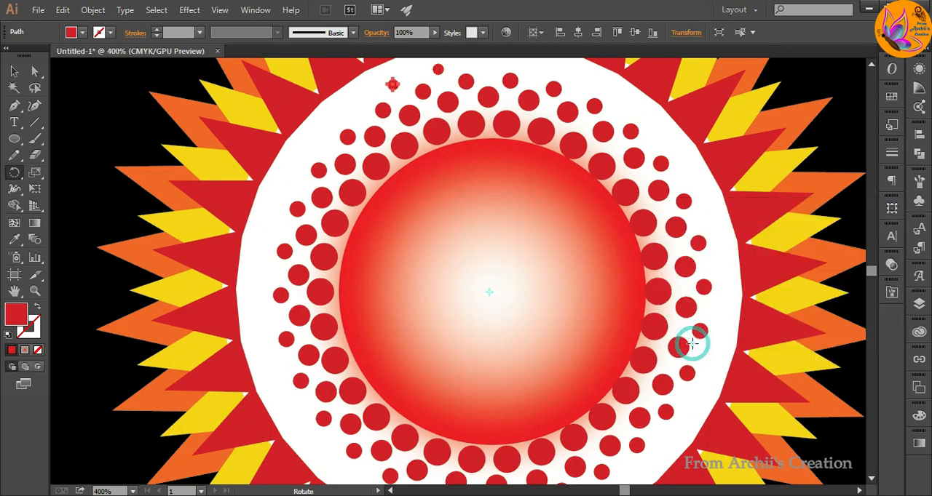
{"action": "key", "text": "ctrl+d"}
{"action": "key", "text": "ctrl+d"}
{"action": "key", "text": "ctrl+d"}
{"action": "key", "text": "ctrl+d"}
{"action": "key", "text": "ctrl+d"}
{"action": "key", "text": "ctrl+d"}
{"action": "key", "text": "ctrl+d"}
{"action": "key", "text": "ctrl+d"}
{"action": "key", "text": "ctrl+d"}
{"action": "key", "text": "ctrl+d"}
{"action": "key", "text": "ctrl+d"}
{"action": "key", "text": "ctrl+d"}
{"action": "key", "text": "ctrl+d"}
{"action": "key", "text": "ctrl+d"}
{"action": "key", "text": "ctrl+d"}
{"action": "key", "text": "ctrl+d"}
{"action": "key", "text": "ctrl+d"}
{"action": "key", "text": "ctrl+d"}
{"action": "key", "text": "ctrl+d"}
{"action": "key", "text": "ctrl+d"}
{"action": "key", "text": "ctrl+d"}
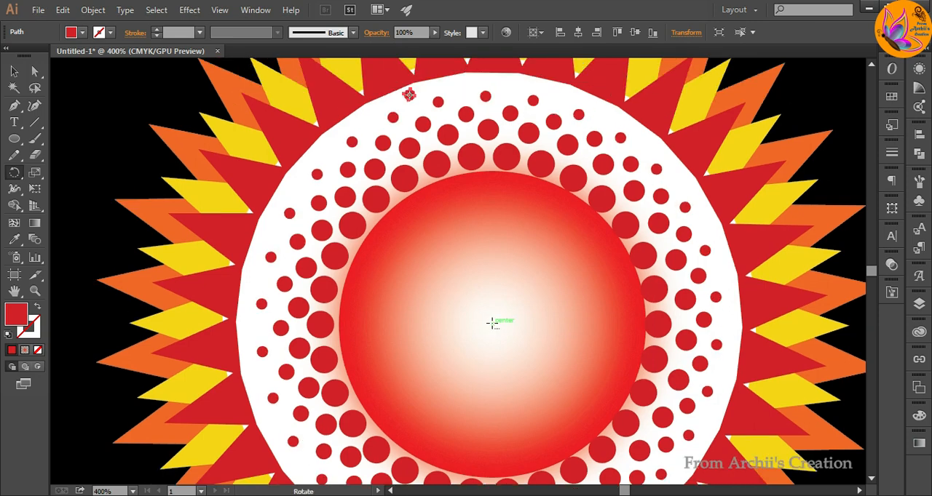
Build the outermost dot ring along the white disc's edge with repeated 12° rotated copies about the core's centre.
{"action": "left_click", "coordinate": [493, 322], "text": "alt"}
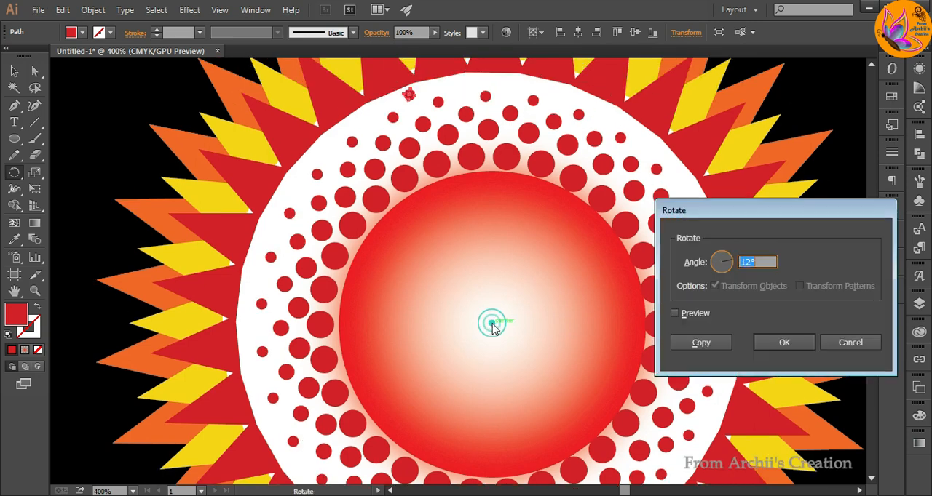
{"action": "left_click", "coordinate": [683, 343]}
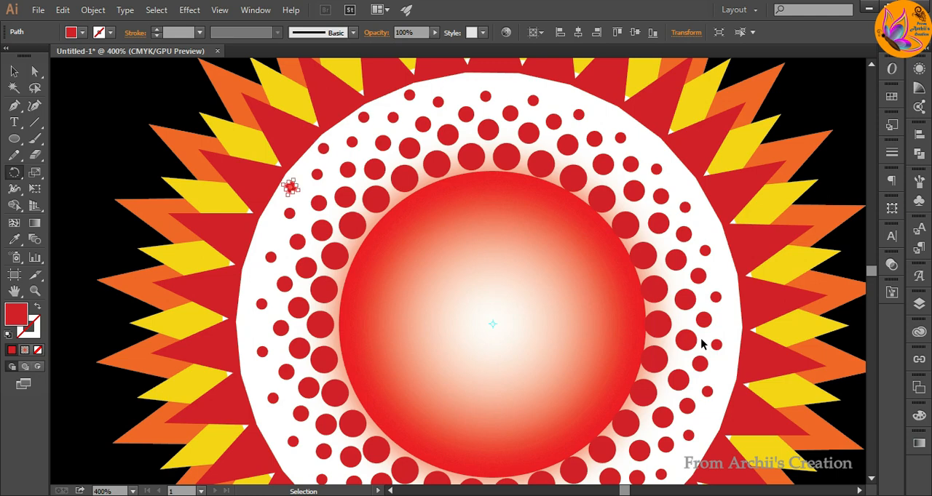
{"action": "key", "text": "ctrl+d"}
{"action": "key", "text": "ctrl+d"}
{"action": "key", "text": "ctrl+d"}
{"action": "key", "text": "ctrl+d"}
{"action": "key", "text": "ctrl+d"}
{"action": "key", "text": "ctrl+d"}
{"action": "key", "text": "ctrl+d"}
{"action": "key", "text": "ctrl+d"}
{"action": "key", "text": "ctrl+d"}
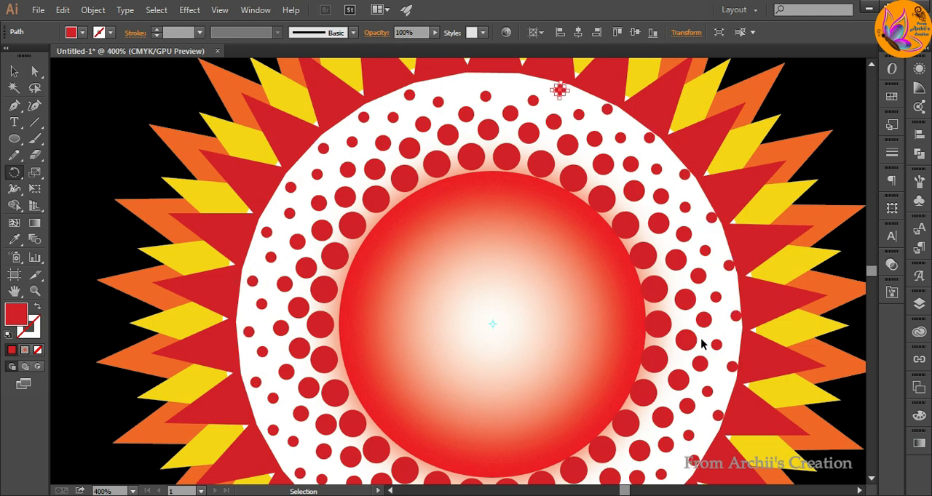
{"action": "left_click", "coordinate": [783, 333]}
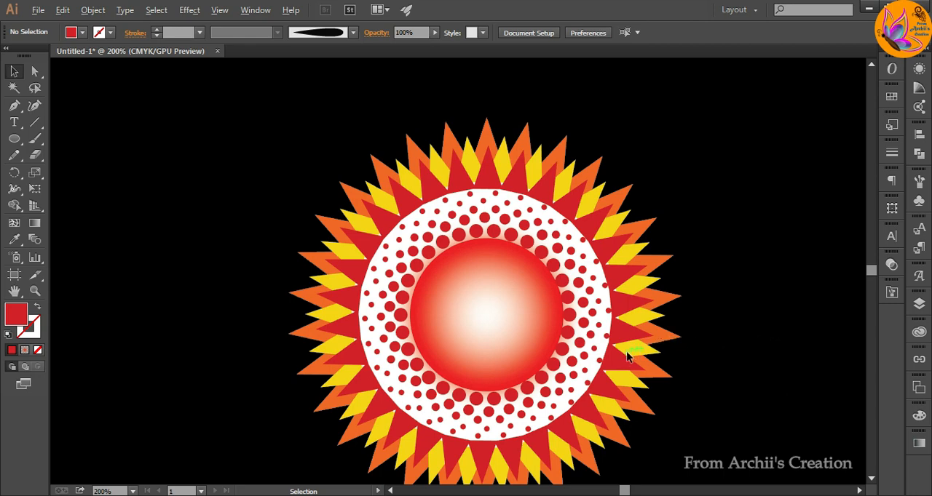
Draw a small circle on the black area to the upper left of the emblem and fill it with white.
{"action": "scroll", "coordinate": [628, 355], "scroll_direction": "down", "scroll_amount": 2}
{"action": "left_click_drag", "start_coordinate": [604, 340], "coordinate": [518, 310]}
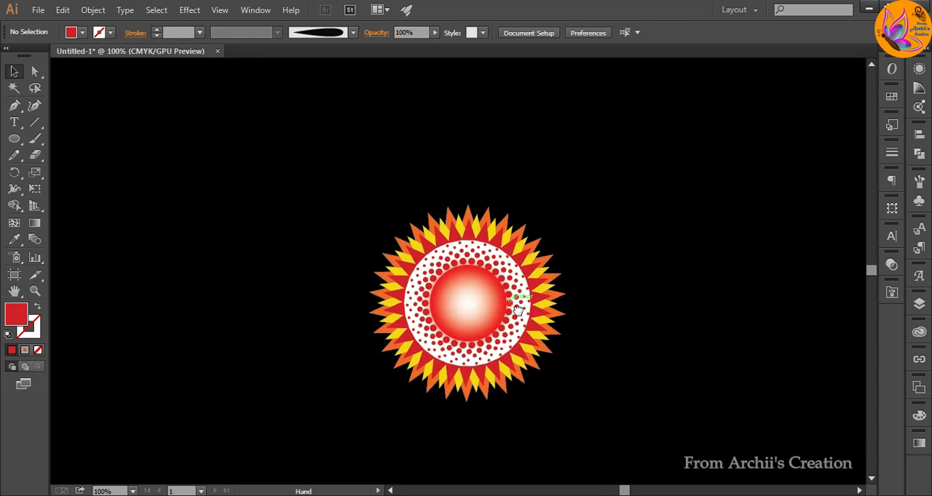
{"action": "key", "text": "l"}
{"action": "left_click_drag", "start_coordinate": [199, 185], "coordinate": [219, 201]}
{"action": "double_click", "coordinate": [22, 318]}
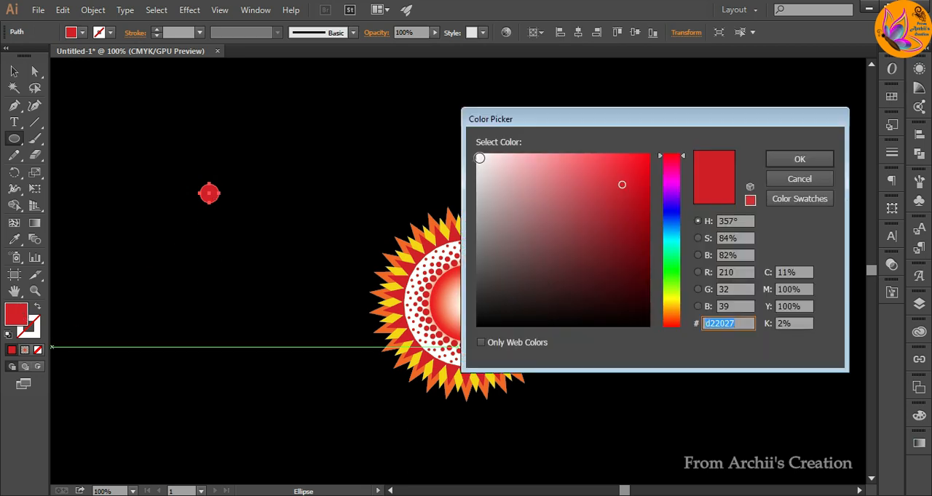
{"action": "left_click", "coordinate": [479, 158]}
{"action": "left_click", "coordinate": [793, 159]}
{"action": "key", "text": "v"}
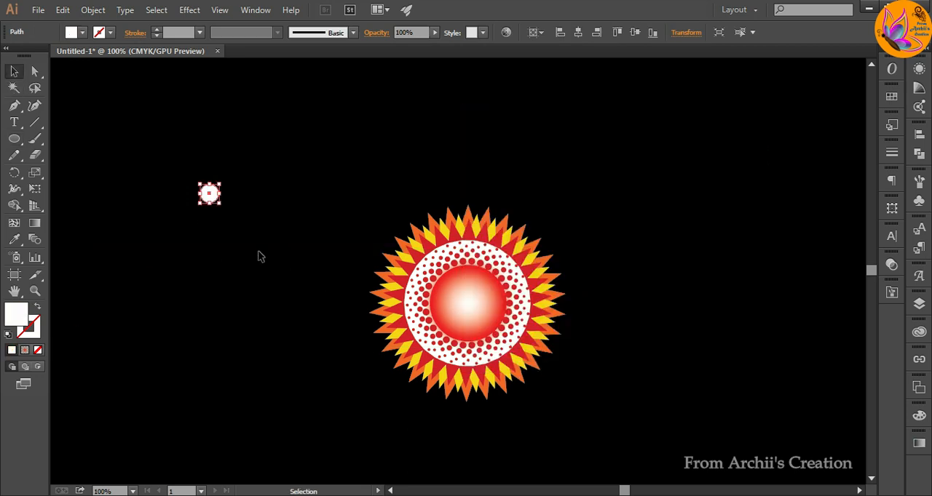
{"action": "left_click", "coordinate": [258, 252]}
Duplicate the white circle toward its upper right and shrink the copy so it touches the original.
{"action": "left_click_drag", "start_coordinate": [211, 190], "coordinate": [227, 181]}
{"action": "scroll", "coordinate": [227, 181], "scroll_direction": "up", "scroll_amount": 4}
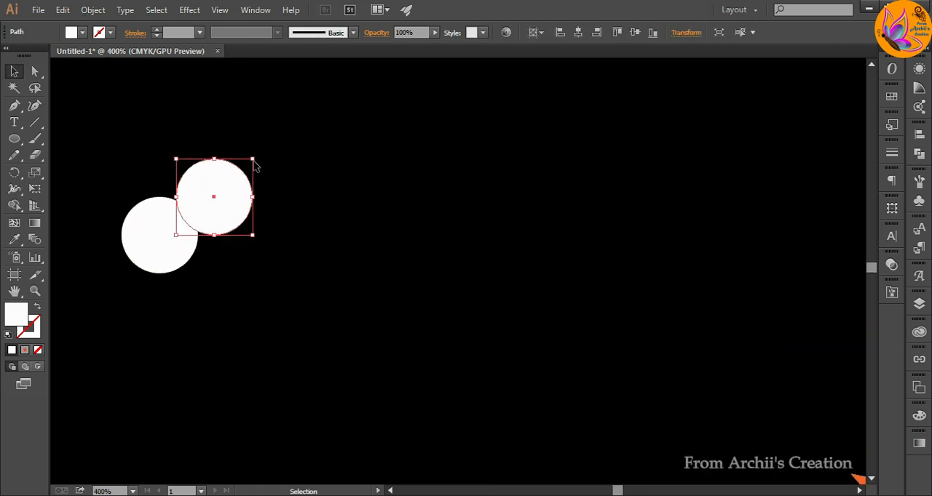
{"action": "left_click", "coordinate": [255, 162]}
{"action": "left_click", "coordinate": [231, 182]}
{"action": "mouse_move", "coordinate": [252, 158]}
{"action": "left_mouse_down"}
{"action": "mouse_move", "coordinate": [201, 209]}
{"action": "mouse_move", "coordinate": [211, 192]}
{"action": "left_mouse_up"}
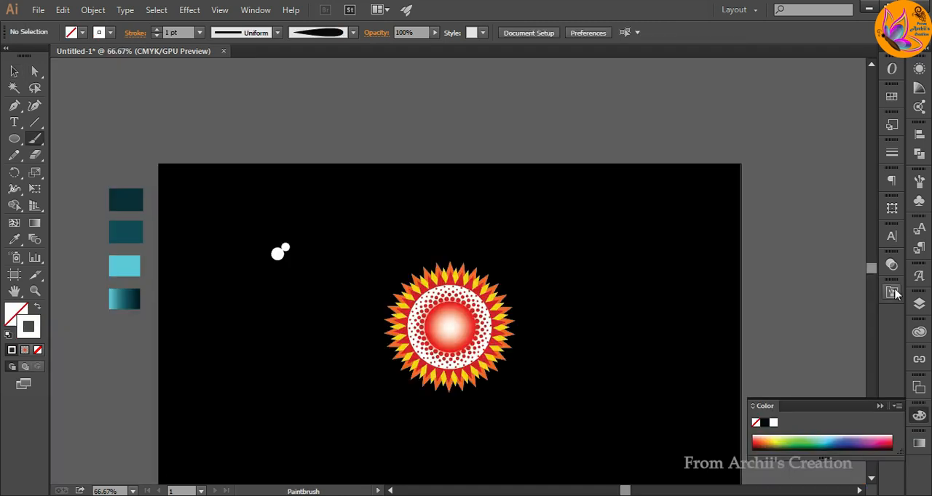
Paint a white S-shaped curve from the emblem's upper-right edge toward the artboard's upper-right corner with the tapered brush at 0.25 pt.
{"action": "left_click", "coordinate": [892, 291]}
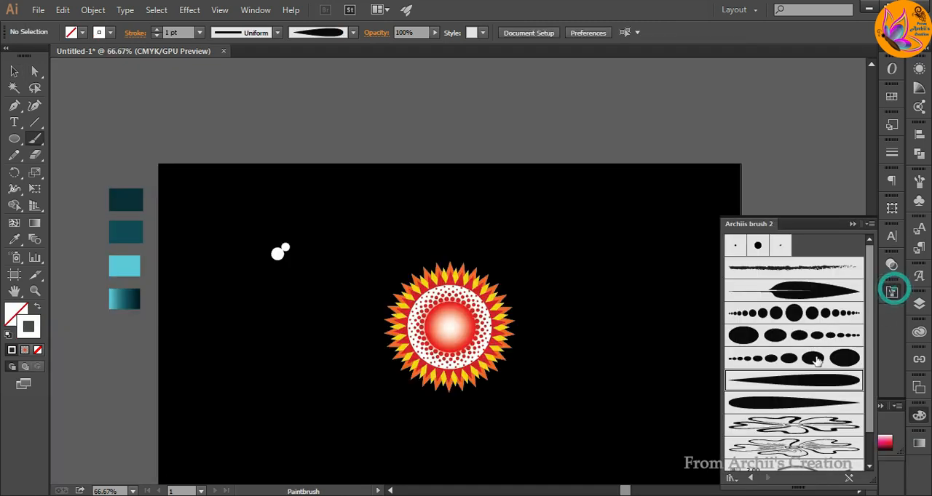
{"action": "left_click", "coordinate": [852, 223]}
{"action": "key", "text": "ctrl+1"}
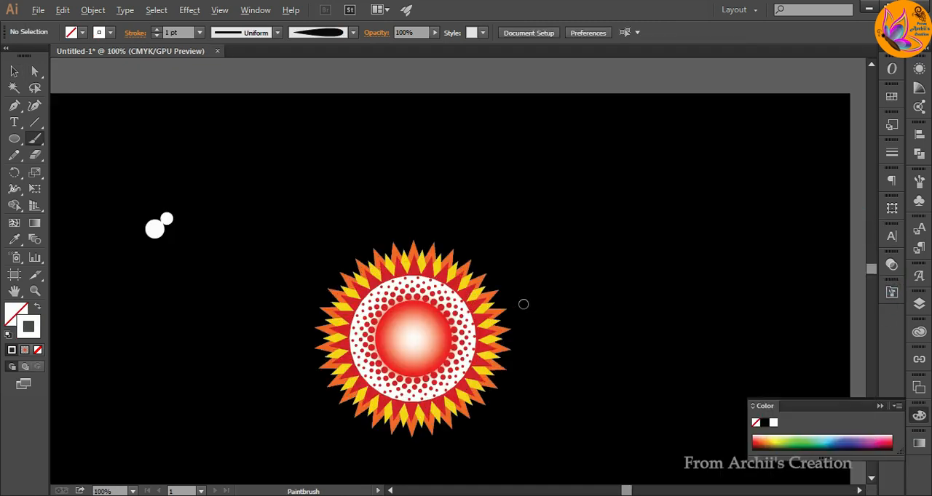
{"action": "left_click_drag", "start_coordinate": [623, 226], "coordinate": [590, 208]}
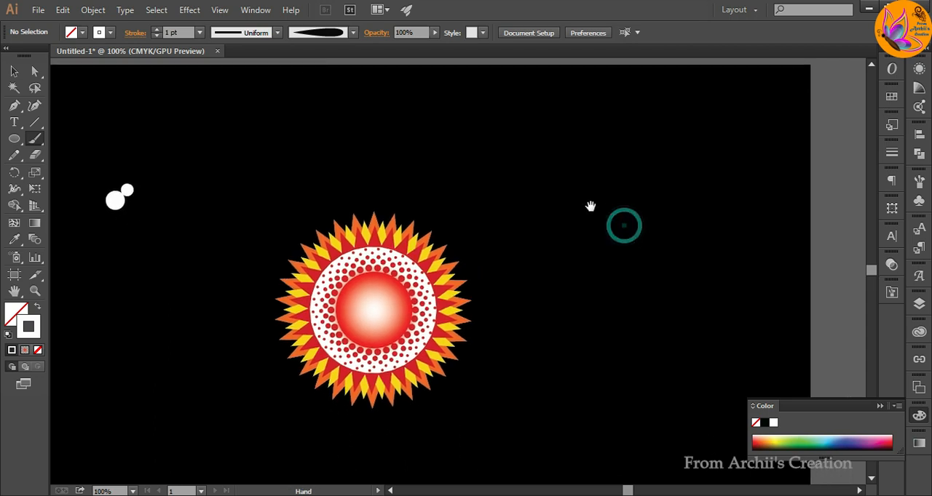
{"action": "left_click", "coordinate": [199, 32]}
{"action": "left_click", "coordinate": [214, 45]}
{"action": "left_click_drag", "start_coordinate": [442, 258], "coordinate": [487, 246]}
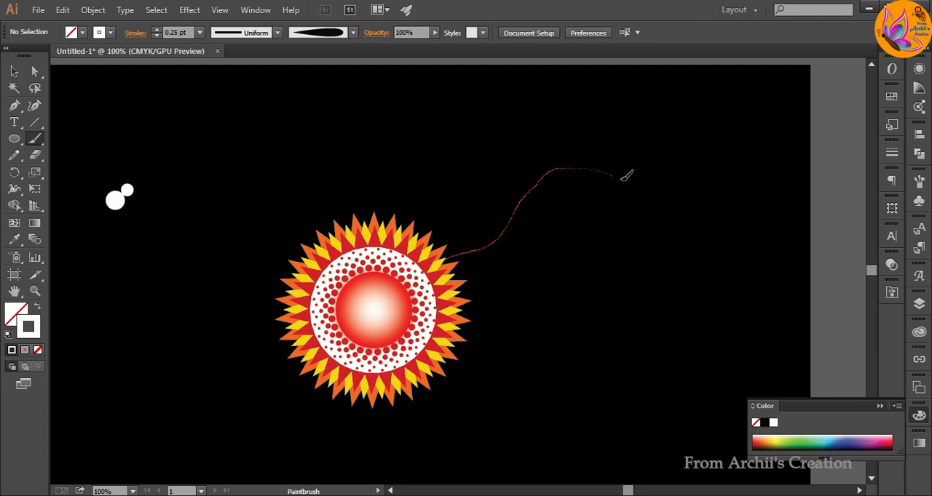
{"action": "left_click_drag", "start_coordinate": [785, 108], "coordinate": [780, 113]}
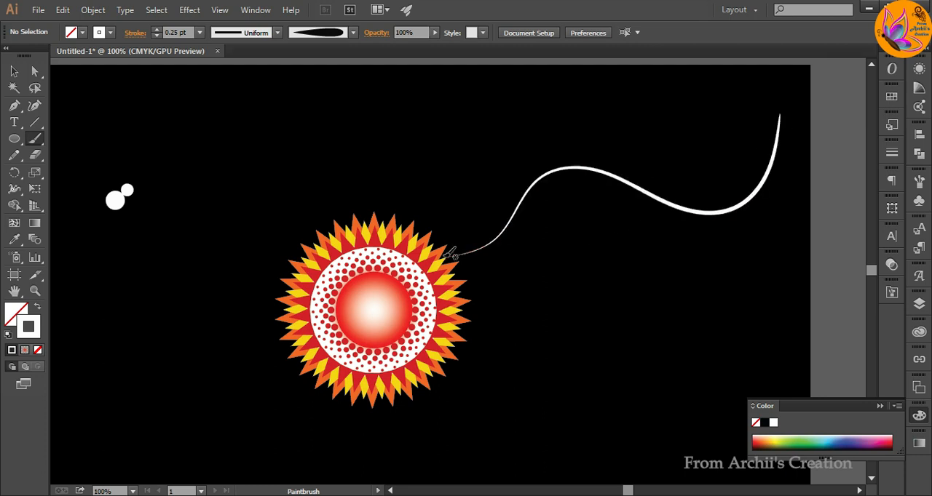
Thin the painted curve's stroke to 0.15 pt and recolour it golden yellow.
{"action": "left_click", "coordinate": [15, 73]}
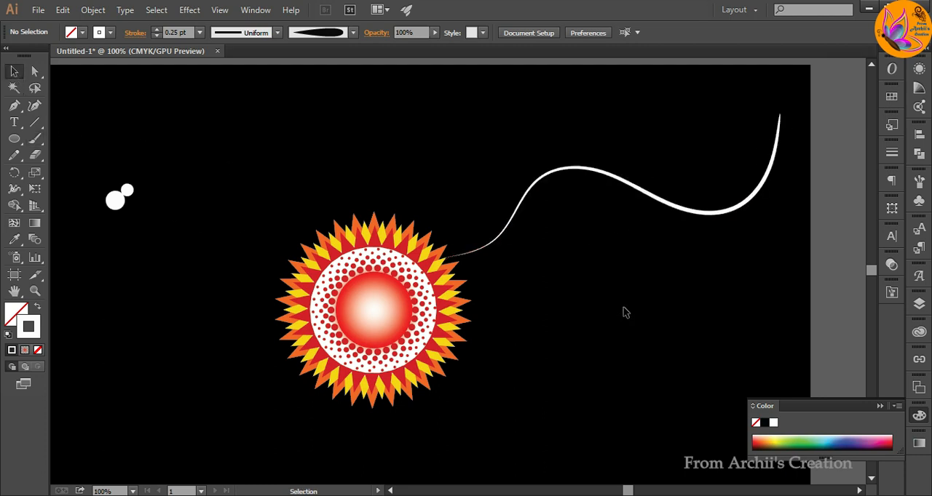
{"action": "left_click", "coordinate": [716, 215]}
{"action": "left_click", "coordinate": [715, 216]}
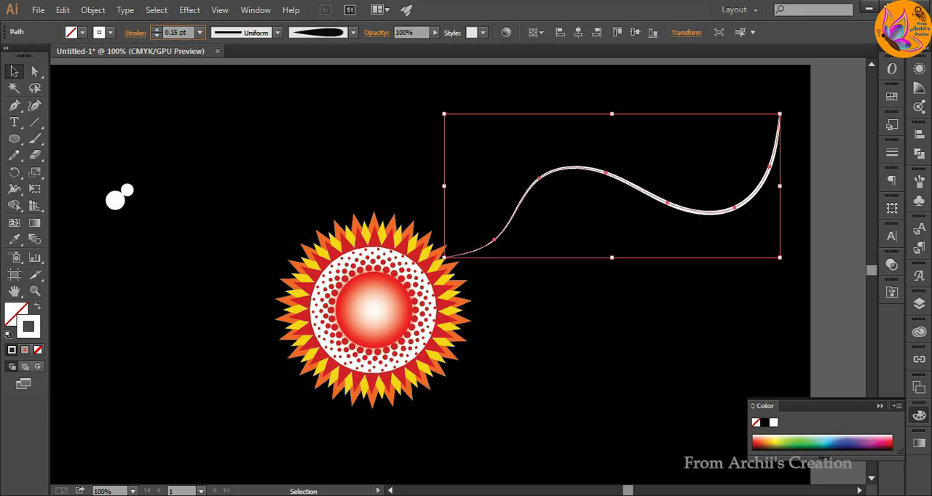
{"action": "double_click", "coordinate": [31, 325]}
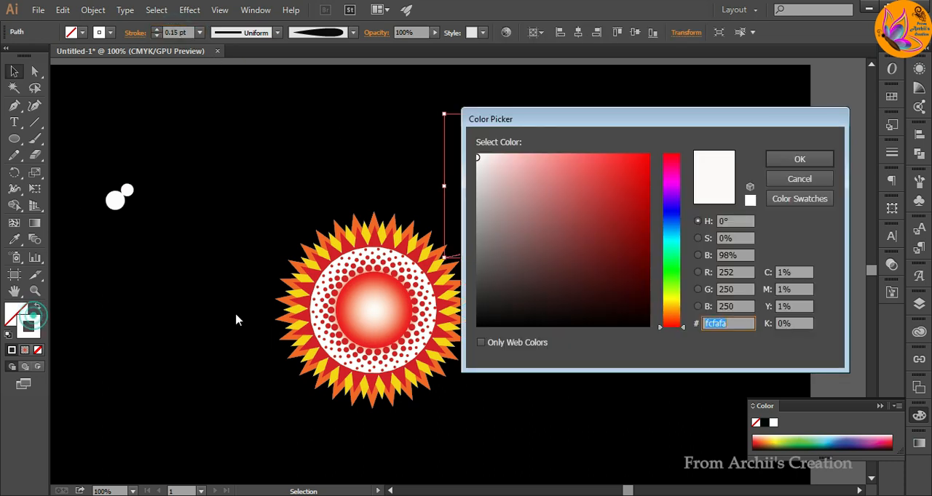
{"action": "left_click", "coordinate": [676, 304]}
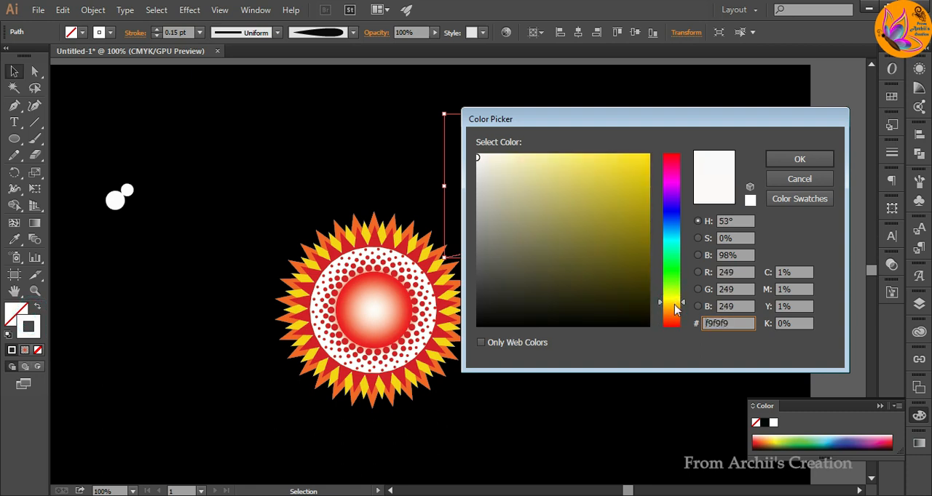
{"action": "left_click", "coordinate": [674, 304]}
{"action": "left_click", "coordinate": [610, 179]}
{"action": "left_click", "coordinate": [800, 159]}
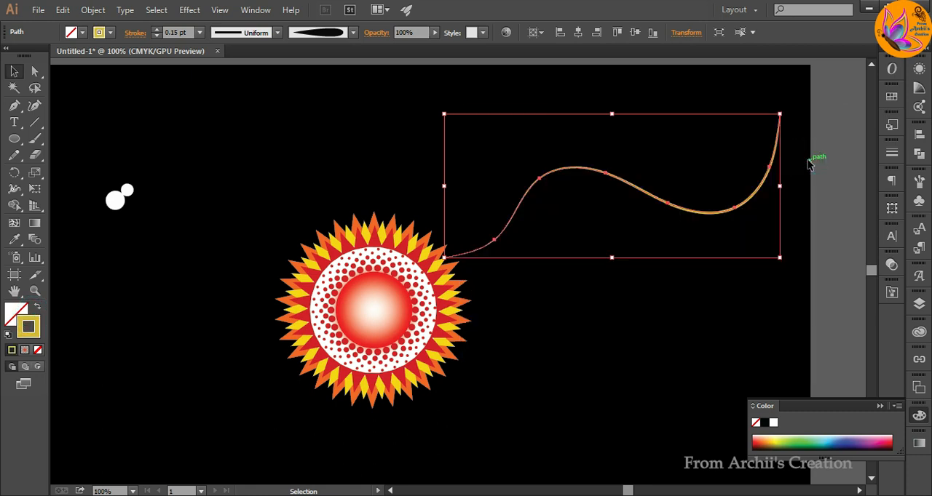
Duplicate the white circle pair toward its upper right and fill the copy with orange.
{"action": "left_click", "coordinate": [594, 292]}
{"action": "left_click", "coordinate": [254, 124]}
{"action": "left_click_drag", "start_coordinate": [116, 203], "coordinate": [146, 176]}
{"action": "double_click", "coordinate": [13, 315]}
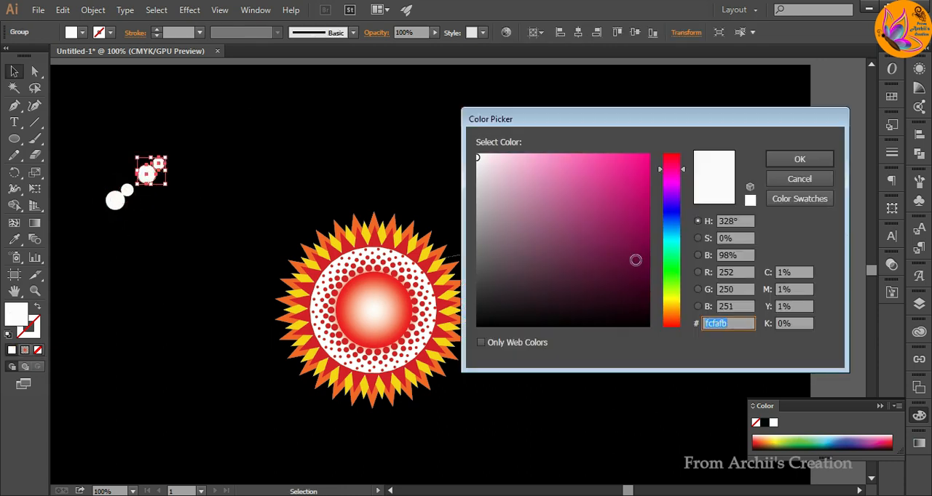
{"action": "left_click", "coordinate": [674, 318]}
{"action": "left_click", "coordinate": [647, 156]}
{"action": "left_click", "coordinate": [795, 159]}
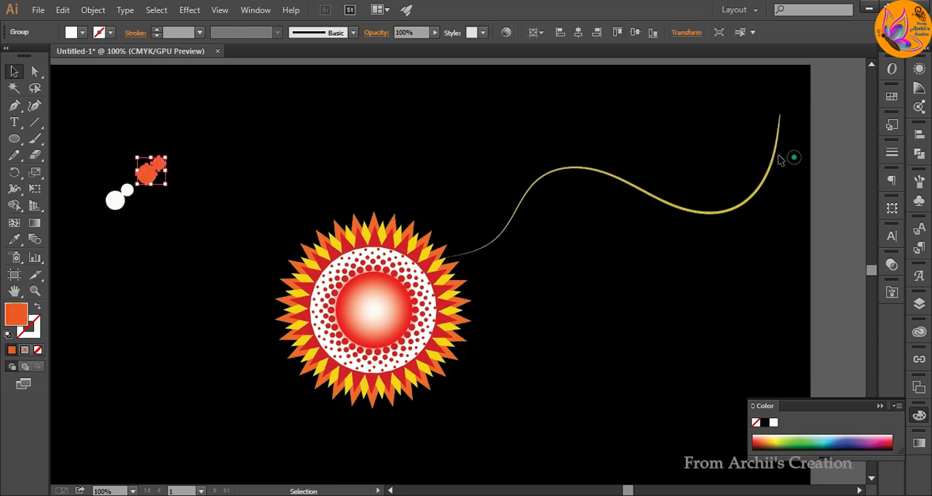
{"action": "left_click", "coordinate": [304, 184]}
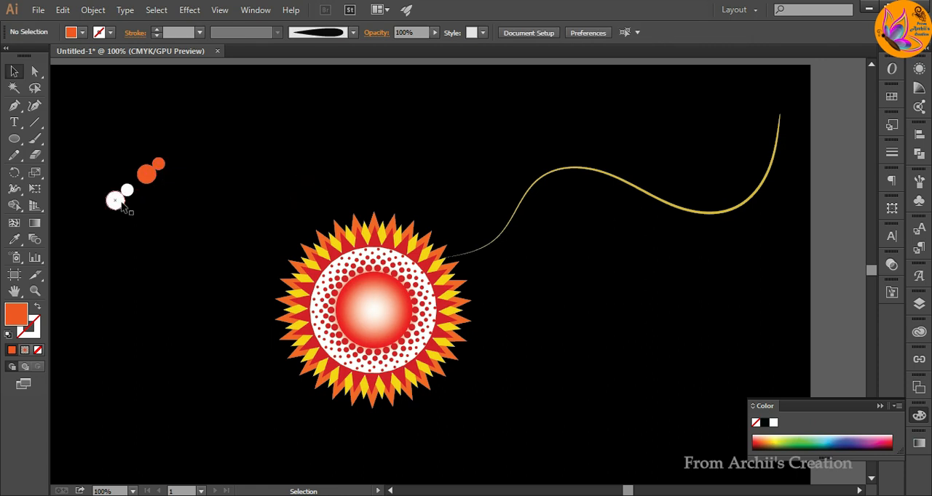
Place the white circle pair where the curve meets the emblem and the orange pair just beyond it, angled along the curve.
{"action": "left_click_drag", "start_coordinate": [122, 208], "coordinate": [478, 254]}
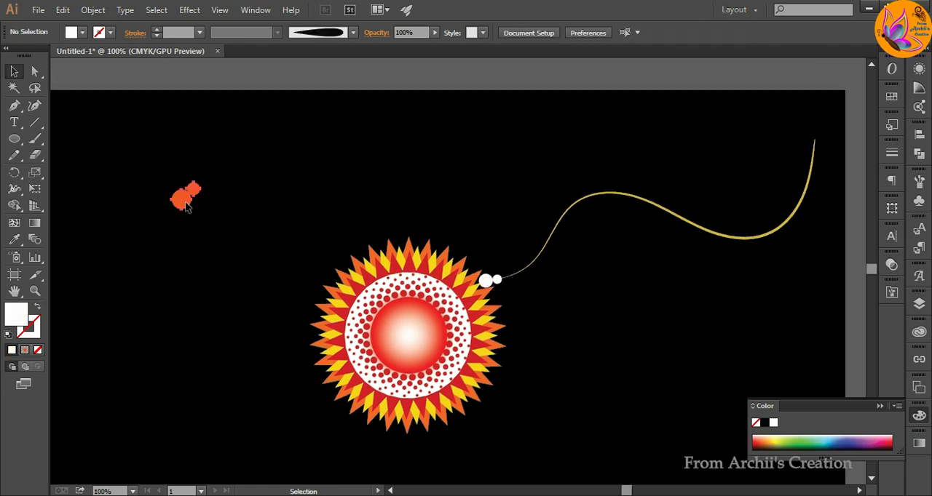
{"action": "left_click", "coordinate": [187, 207]}
{"action": "left_click_drag", "start_coordinate": [198, 182], "coordinate": [521, 274]}
{"action": "left_click", "coordinate": [208, 237]}
{"action": "left_click", "coordinate": [634, 347]}
{"action": "scroll", "coordinate": [524, 274], "scroll_direction": "up", "scroll_amount": 3}
{"action": "left_click", "coordinate": [518, 274]}
{"action": "left_click_drag", "start_coordinate": [551, 233], "coordinate": [555, 240]}
{"action": "left_click", "coordinate": [588, 293]}
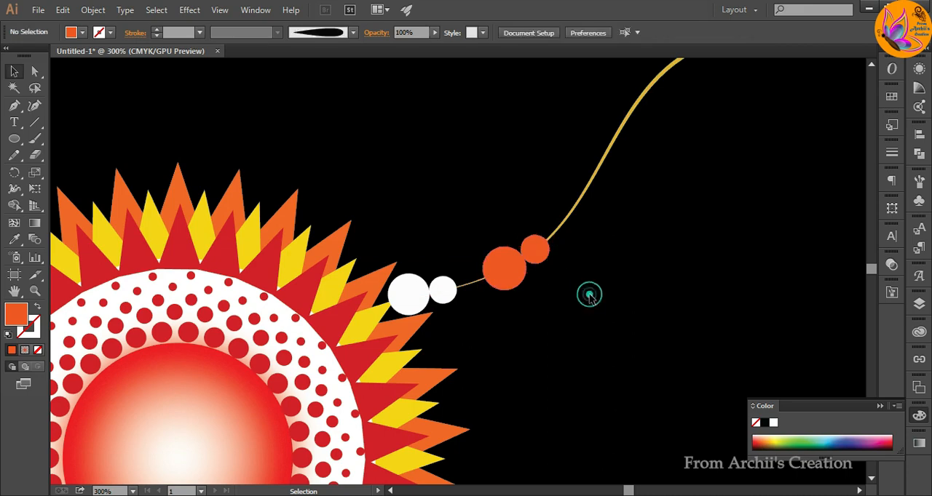
Duplicate the white circle pair beyond the orange pair and rotate the copy to follow the curve.
{"action": "left_click_drag", "start_coordinate": [416, 299], "coordinate": [586, 203]}
{"action": "scroll", "coordinate": [602, 195], "scroll_direction": "down", "scroll_amount": 1}
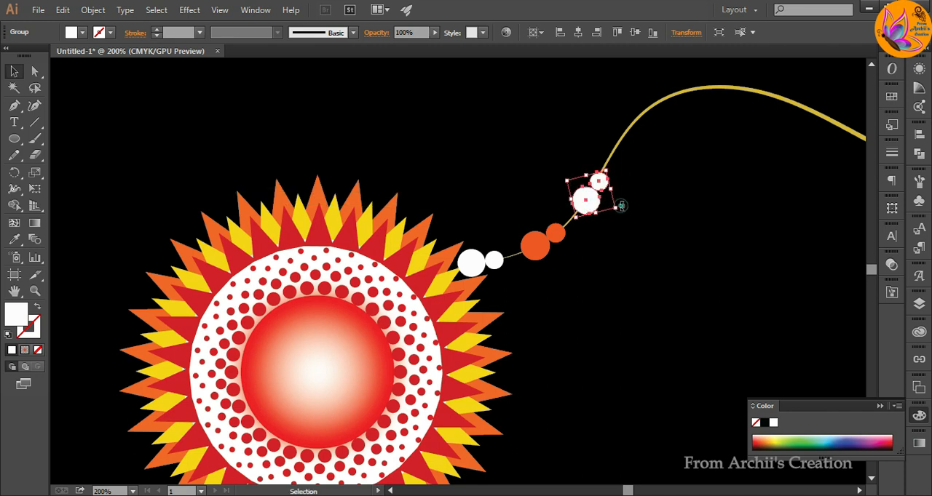
{"action": "left_click", "coordinate": [644, 217]}
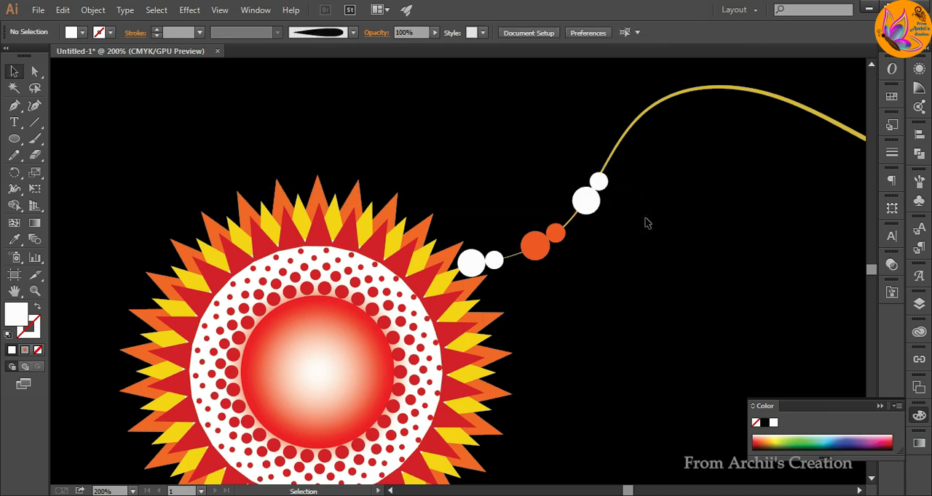
Group the yellow curve with its circle pairs and create a copy reflected left to right.
{"action": "key", "text": "ctrl+0"}
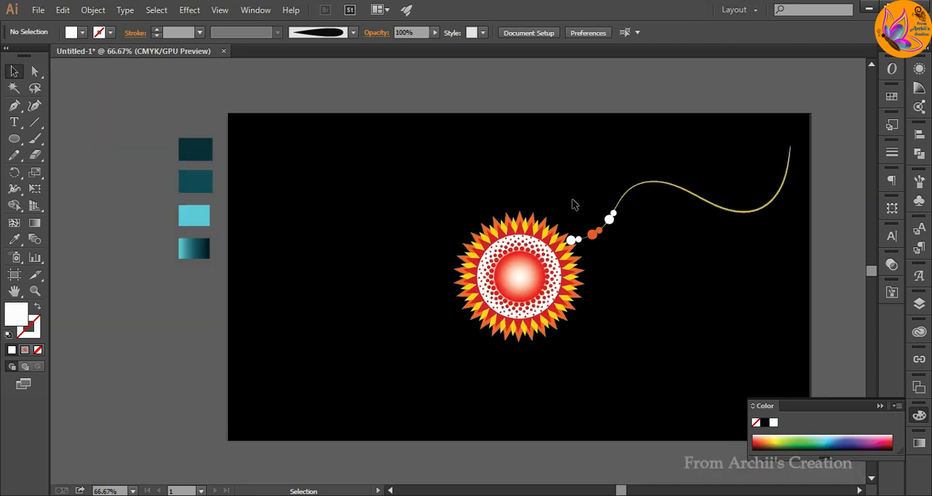
{"action": "left_click_drag", "start_coordinate": [572, 203], "coordinate": [633, 245]}
{"action": "right_click", "coordinate": [633, 243]}
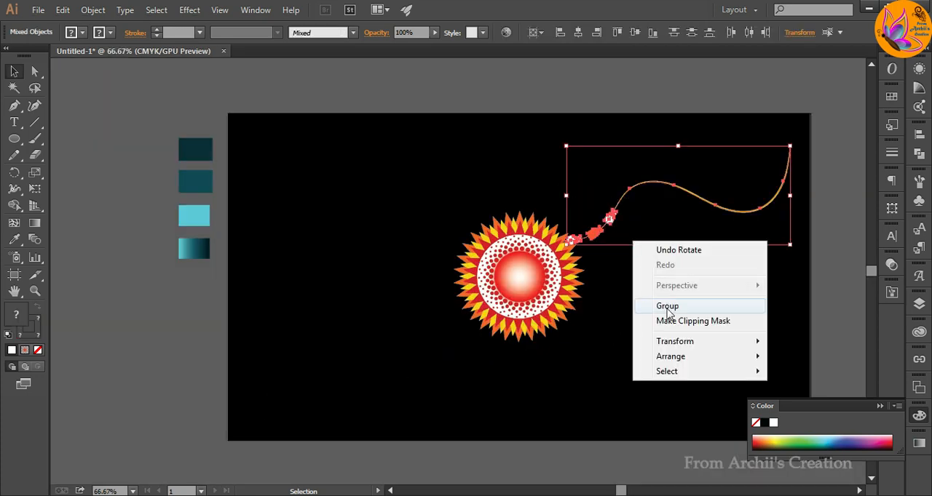
{"action": "left_click", "coordinate": [669, 307]}
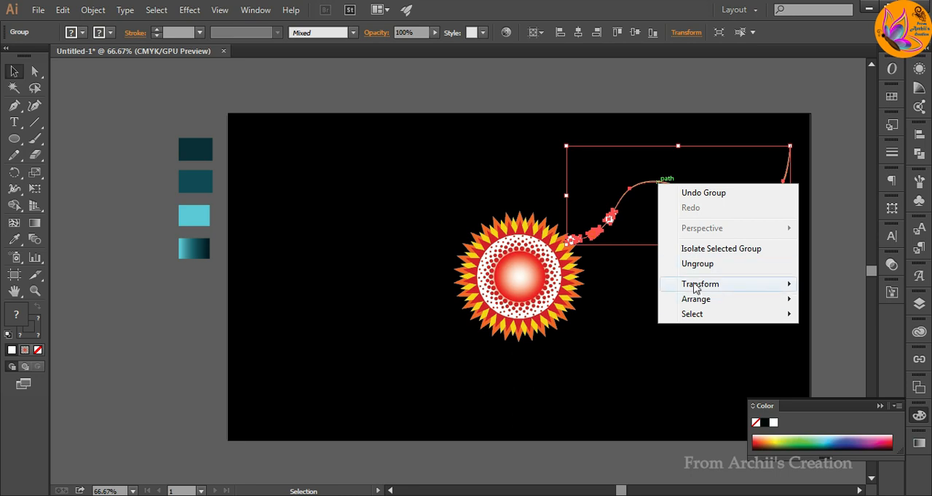
{"action": "left_click", "coordinate": [695, 286]}
{"action": "left_click", "coordinate": [546, 334]}
{"action": "left_click", "coordinate": [605, 336]}
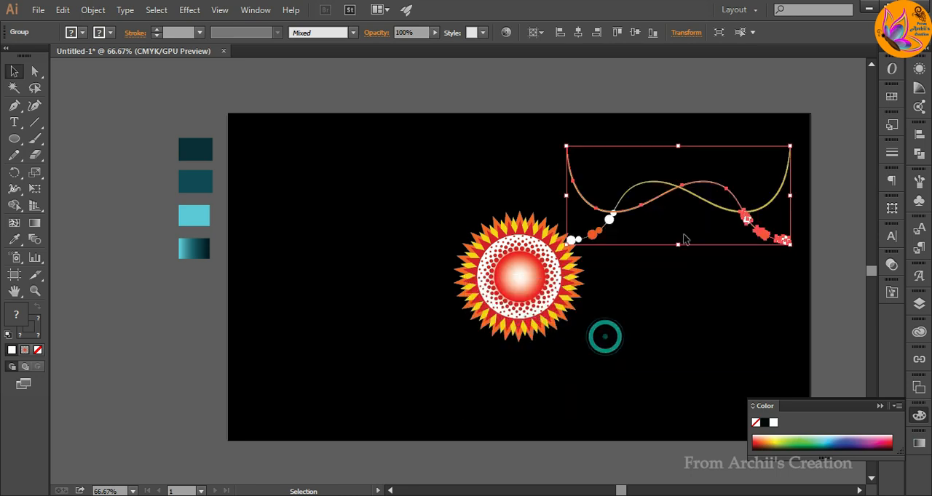
Move the reflected thread to the emblem's lower left and rotate it so its end white circle touches the emblem's edge.
{"action": "left_click_drag", "start_coordinate": [701, 183], "coordinate": [368, 335]}
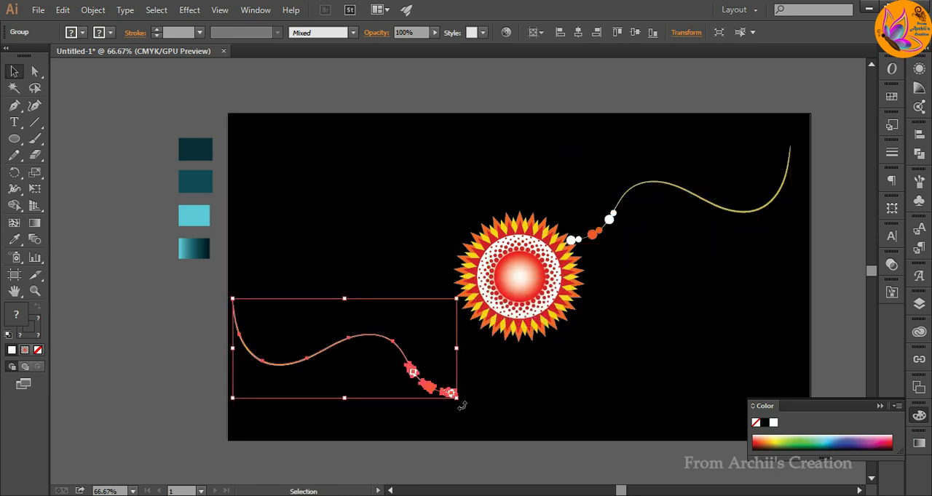
{"action": "left_click_drag", "start_coordinate": [461, 405], "coordinate": [462, 298]}
{"action": "left_click_drag", "start_coordinate": [384, 310], "coordinate": [408, 330]}
{"action": "left_click", "coordinate": [507, 348]}
{"action": "scroll", "coordinate": [458, 339], "scroll_direction": "up", "scroll_amount": 1}
{"action": "scroll", "coordinate": [458, 339], "scroll_direction": "up", "scroll_amount": 3}
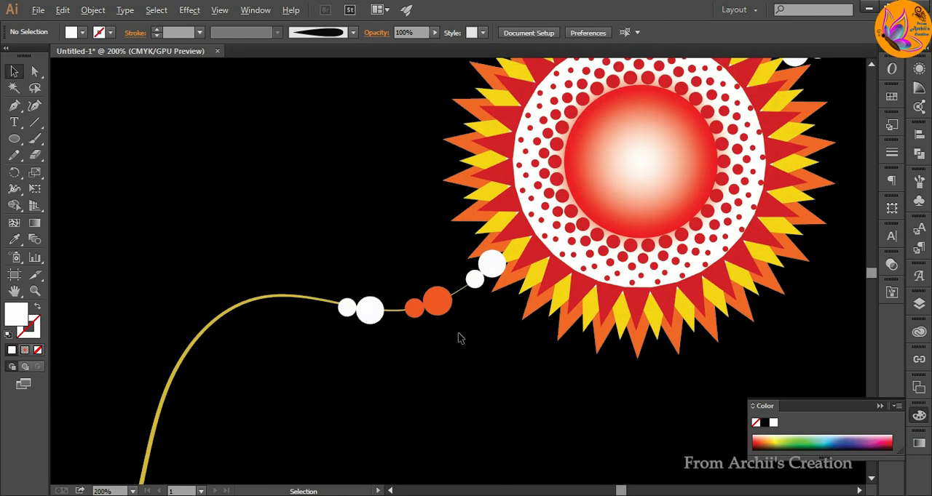
{"action": "left_click_drag", "start_coordinate": [509, 235], "coordinate": [505, 244]}
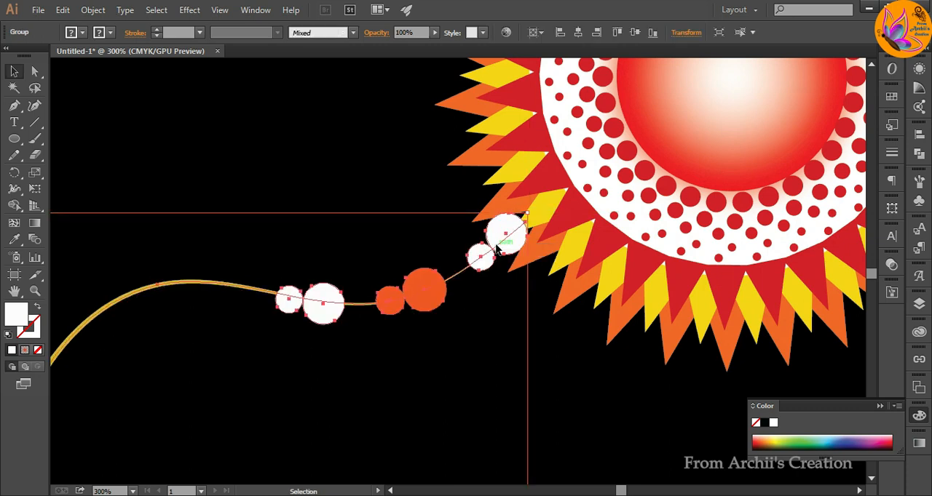
{"action": "left_click", "coordinate": [544, 214]}
Show the layer list and select both beaded thread groups together.
{"action": "left_click", "coordinate": [918, 306]}
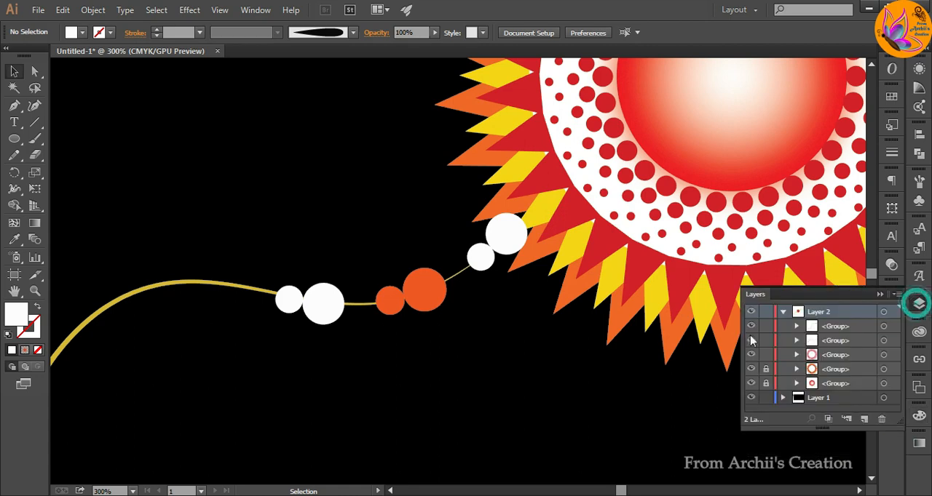
{"action": "scroll", "coordinate": [658, 331], "scroll_direction": "down", "scroll_amount": 2}
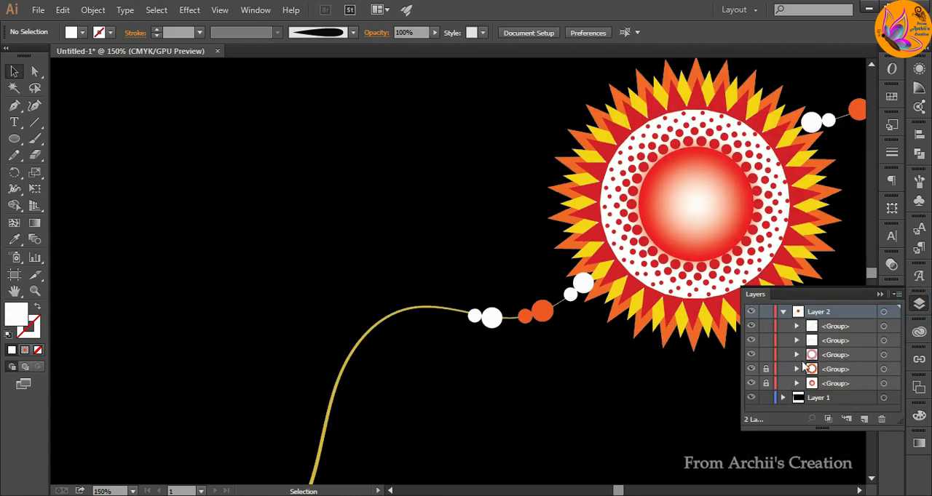
{"action": "scroll", "coordinate": [490, 318], "scroll_direction": "down", "scroll_amount": 1}
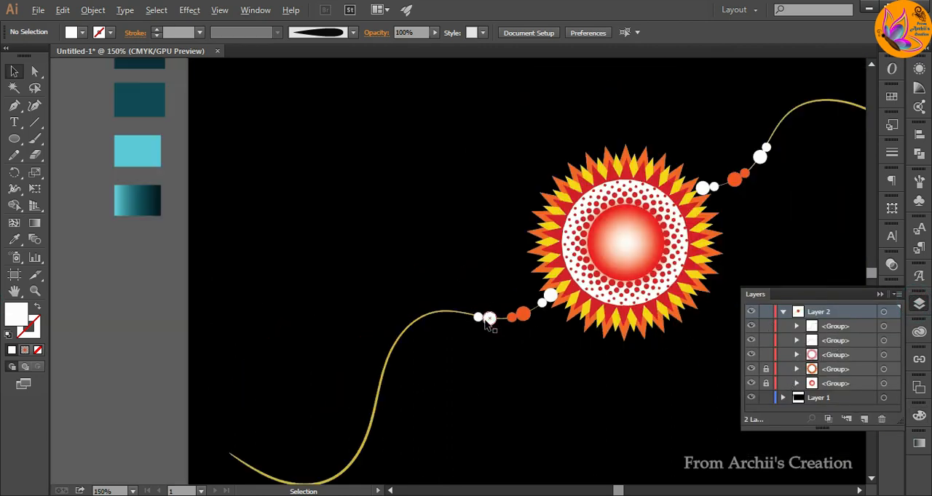
{"action": "left_click", "coordinate": [493, 318]}
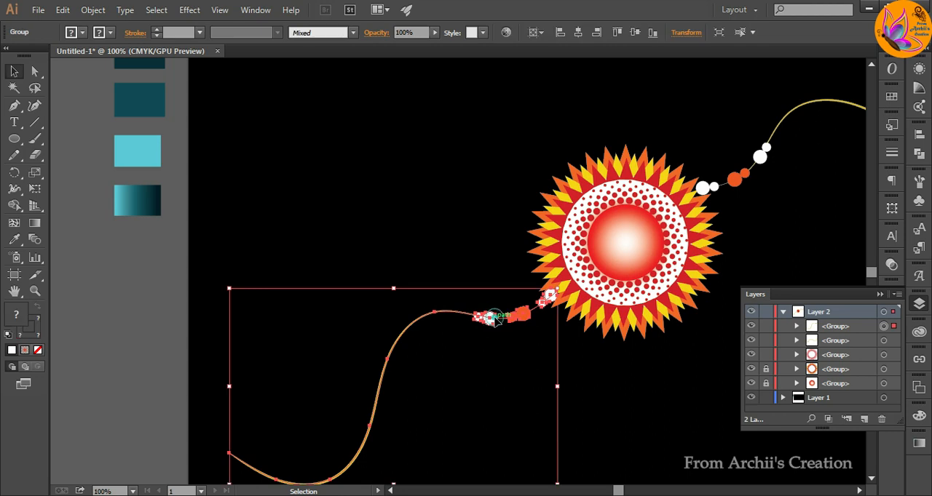
{"action": "left_click", "coordinate": [763, 159]}
Position a small white circle and a red triangle at the outer tip of the lower-left thread.
{"action": "left_click_drag", "start_coordinate": [62, 231], "coordinate": [161, 427]}
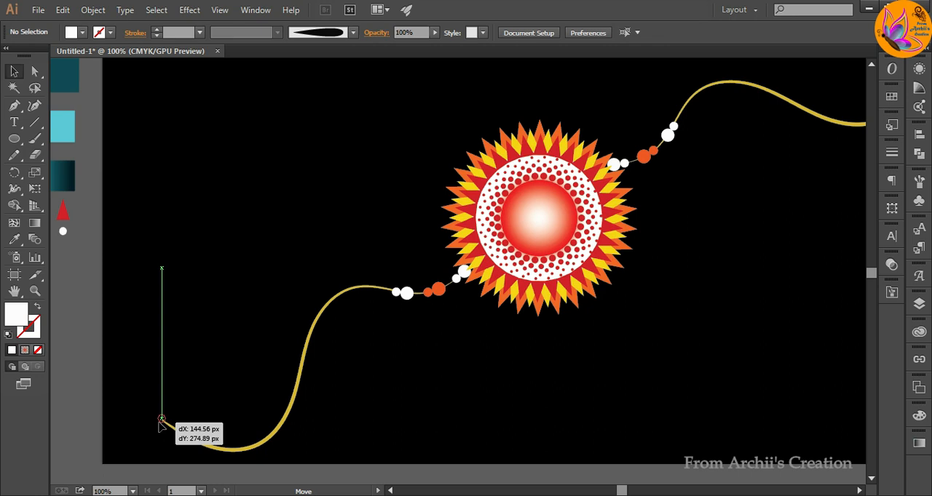
{"action": "left_click_drag", "start_coordinate": [62, 211], "coordinate": [154, 402]}
{"action": "left_click", "coordinate": [178, 386]}
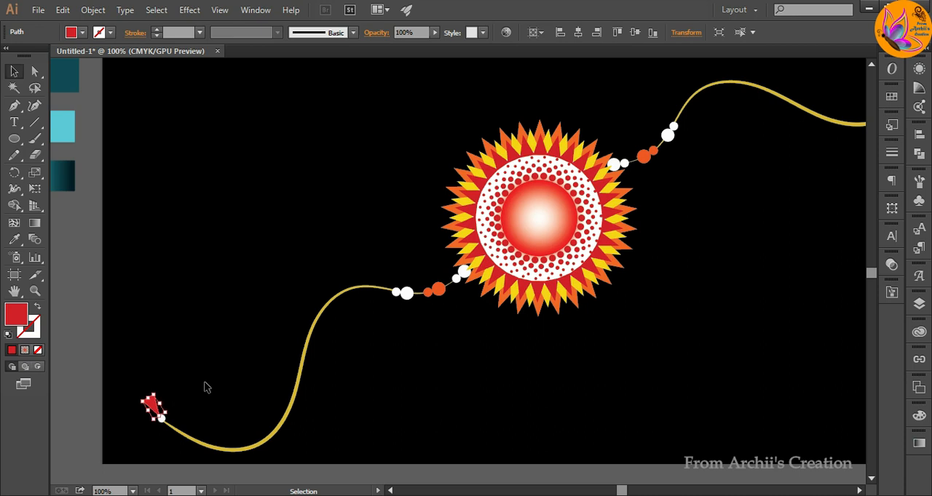
{"action": "left_click", "coordinate": [187, 374]}
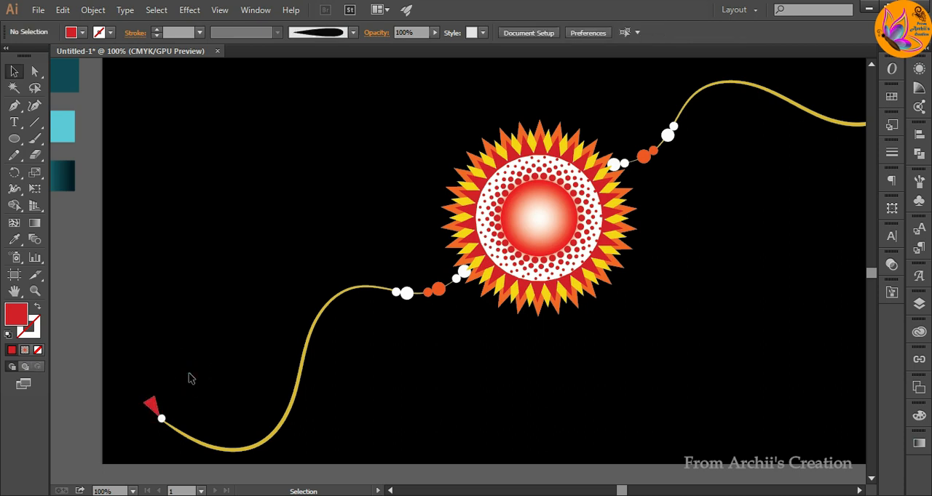
Select the emblem together with both decorated threads and group them into one object.
{"action": "key", "text": "ctrl+minus"}
{"action": "left_click", "coordinate": [554, 363]}
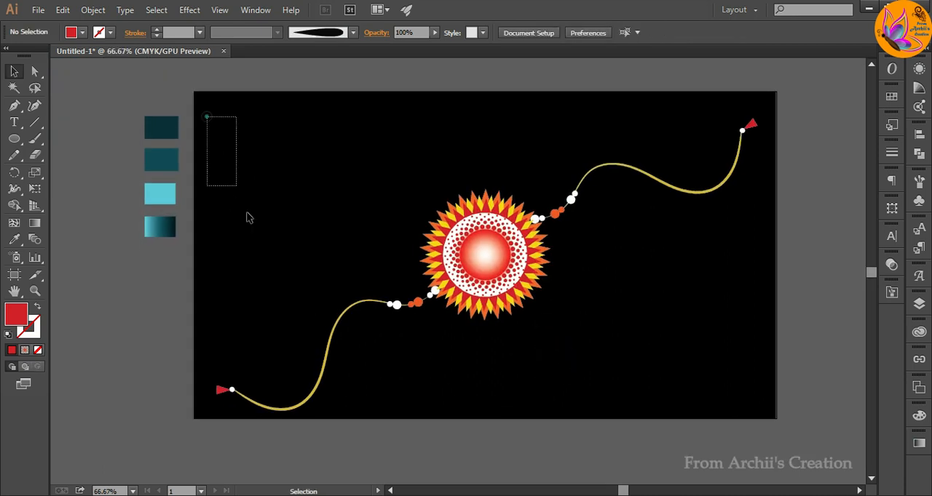
{"action": "left_click_drag", "start_coordinate": [247, 217], "coordinate": [772, 395]}
{"action": "right_click", "coordinate": [653, 356]}
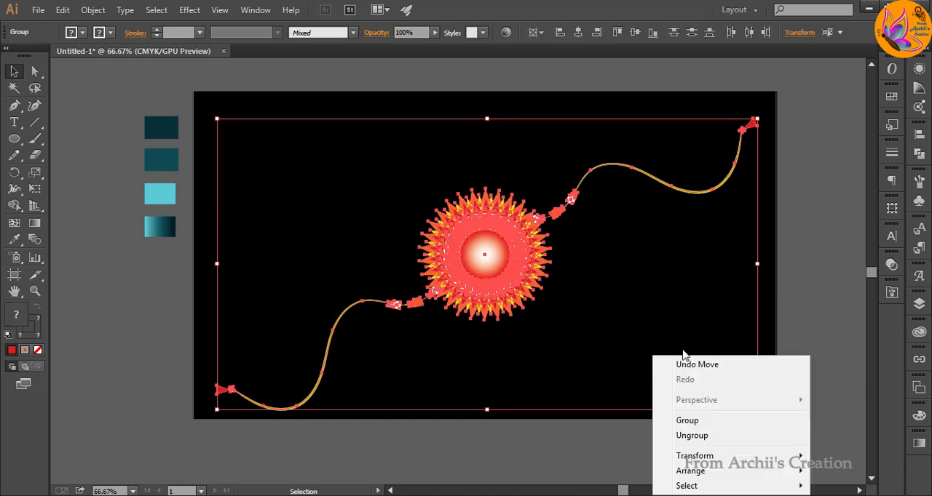
{"action": "left_click", "coordinate": [705, 421]}
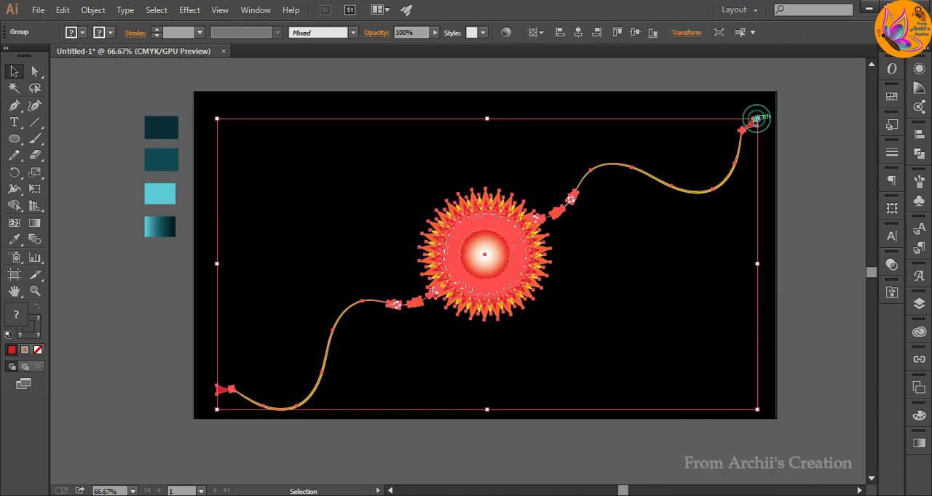
Scale the grouped artwork down slightly and move it off the artboard to the upper left.
{"action": "left_click_drag", "start_coordinate": [756, 118], "coordinate": [744, 138]}
{"action": "left_click", "coordinate": [748, 272]}
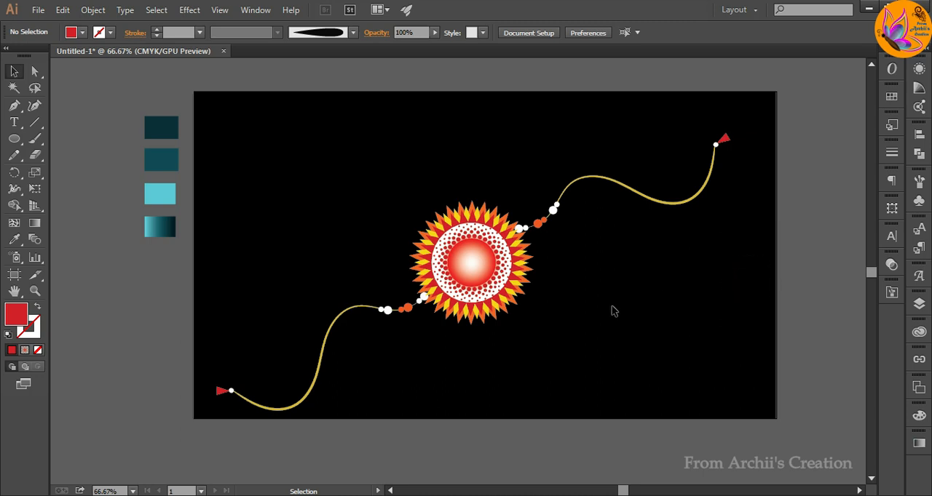
{"action": "scroll", "coordinate": [444, 318], "scroll_direction": "down", "scroll_amount": 2}
{"action": "left_click_drag", "start_coordinate": [460, 301], "coordinate": [192, 203]}
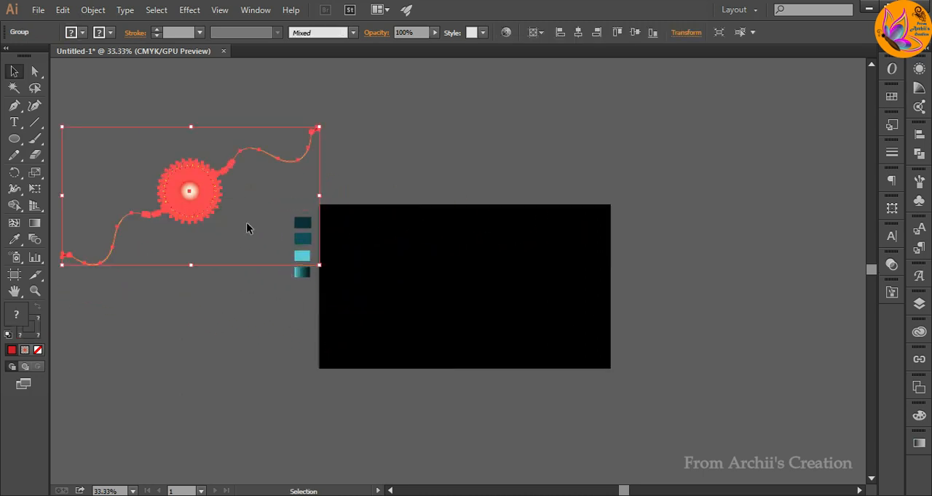
Reposition the grouped thread artwork in the empty area beside the artboard and deselect it.
{"action": "left_click_drag", "start_coordinate": [324, 271], "coordinate": [265, 139]}
{"action": "left_click", "coordinate": [266, 256]}
{"action": "left_click_drag", "start_coordinate": [204, 206], "coordinate": [200, 284]}
{"action": "left_click", "coordinate": [318, 339]}
Draw a large unfilled circle with a 1 pt white stroke and centre it horizontally and vertically on the artboard.
{"action": "scroll", "coordinate": [460, 306], "scroll_direction": "up", "scroll_amount": 2}
{"action": "left_click", "coordinate": [14, 139]}
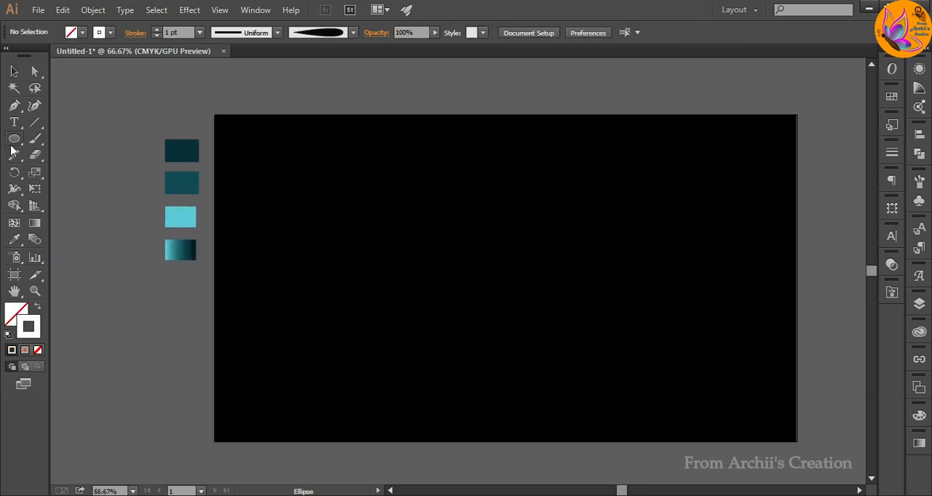
{"action": "left_click_drag", "start_coordinate": [405, 163], "coordinate": [584, 343]}
{"action": "left_click", "coordinate": [14, 71]}
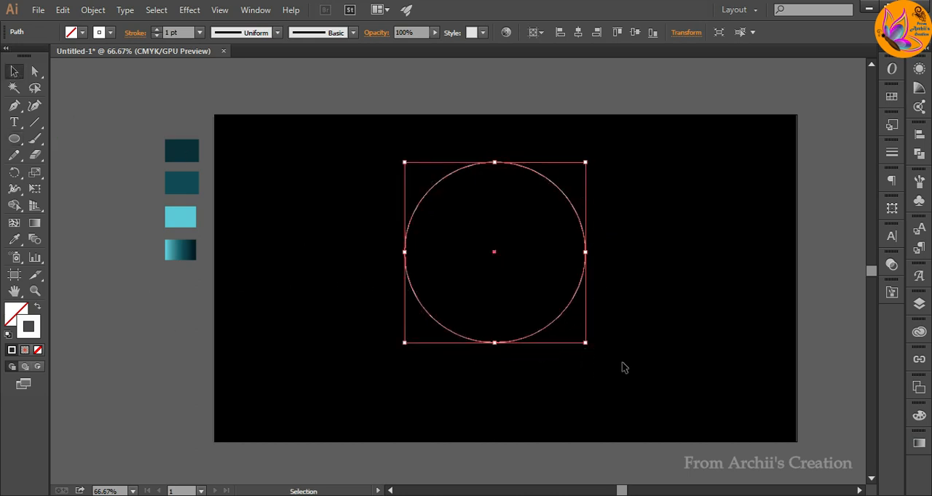
{"action": "left_click", "coordinate": [621, 362]}
{"action": "left_click", "coordinate": [551, 183]}
{"action": "left_click", "coordinate": [578, 32]}
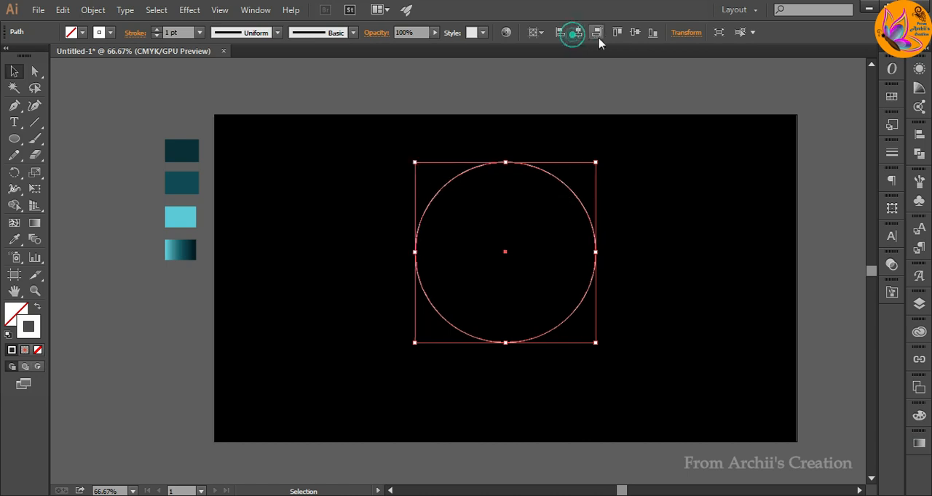
{"action": "left_click", "coordinate": [634, 32]}
{"action": "left_click", "coordinate": [684, 224]}
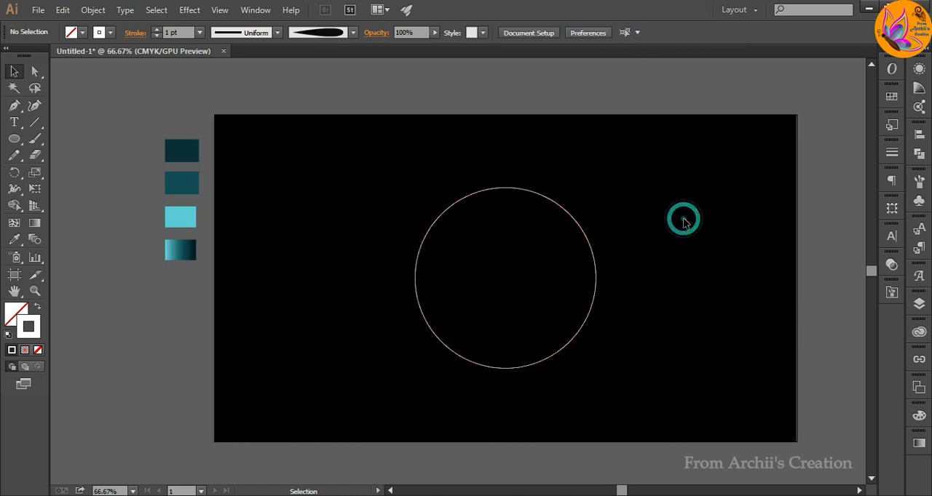
Paint a tapered white S-curve rising from the top of the circle with the Paintbrush.
{"action": "left_click", "coordinate": [35, 138]}
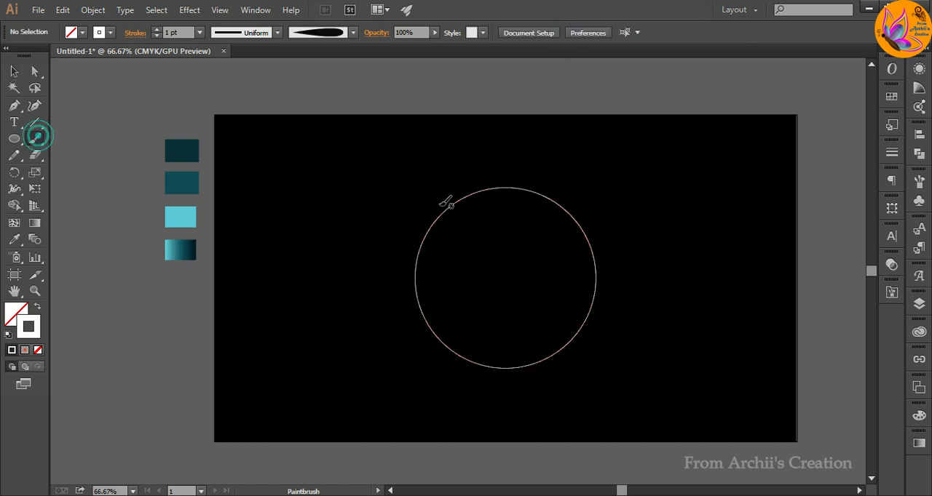
{"action": "scroll", "coordinate": [462, 226], "scroll_direction": "up", "scroll_amount": 2}
{"action": "left_click_drag", "start_coordinate": [587, 215], "coordinate": [515, 340]}
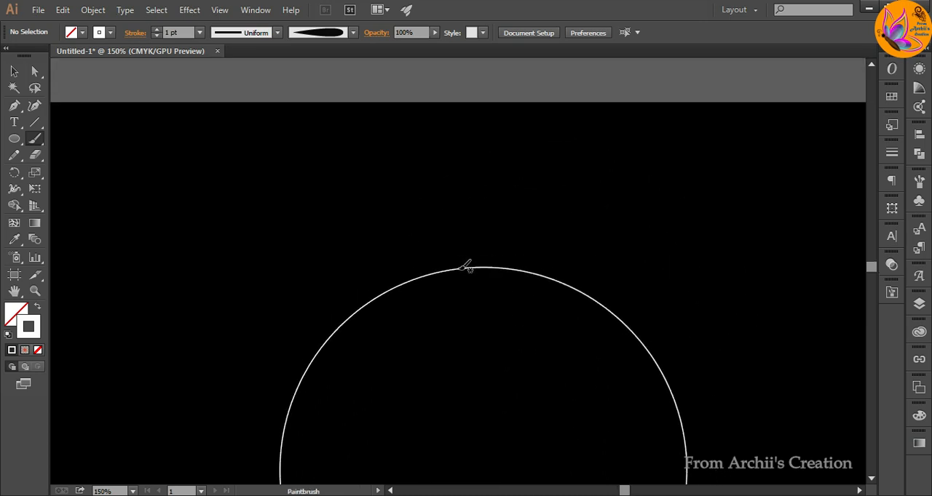
{"action": "left_click_drag", "start_coordinate": [459, 269], "coordinate": [434, 234]}
{"action": "left_click_drag", "start_coordinate": [474, 154], "coordinate": [472, 144]}
{"action": "left_click", "coordinate": [13, 71]}
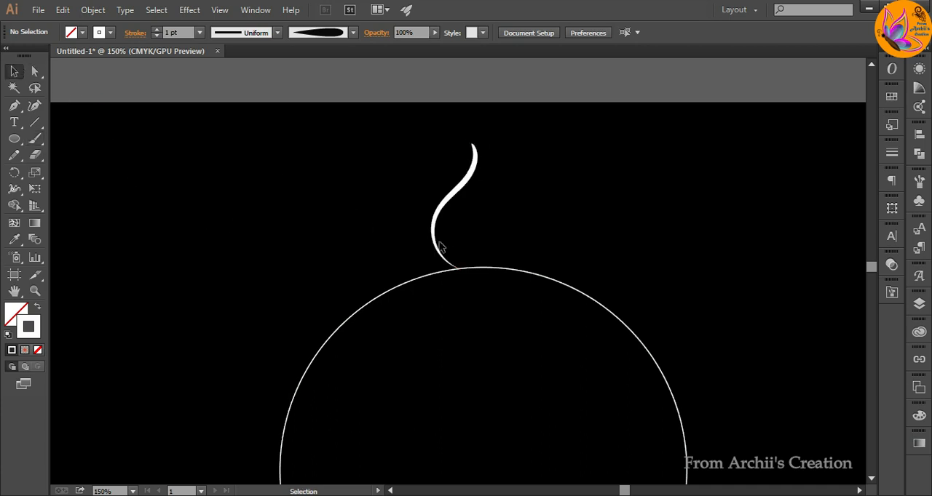
Reflect a copy of the S-curve and shift it right until the two curves form a pointed petal outline.
{"action": "right_click", "coordinate": [439, 217]}
{"action": "mouse_move", "coordinate": [482, 393]}
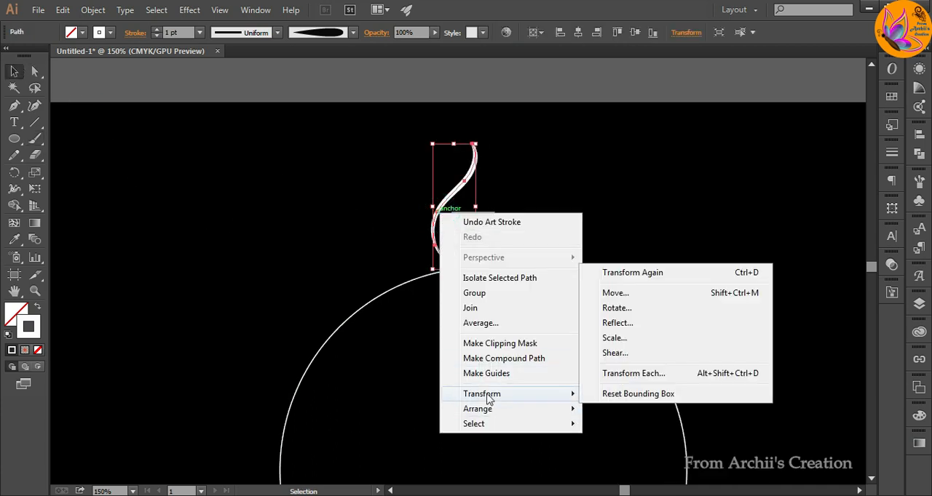
{"action": "left_click", "coordinate": [615, 323]}
{"action": "left_click", "coordinate": [602, 340]}
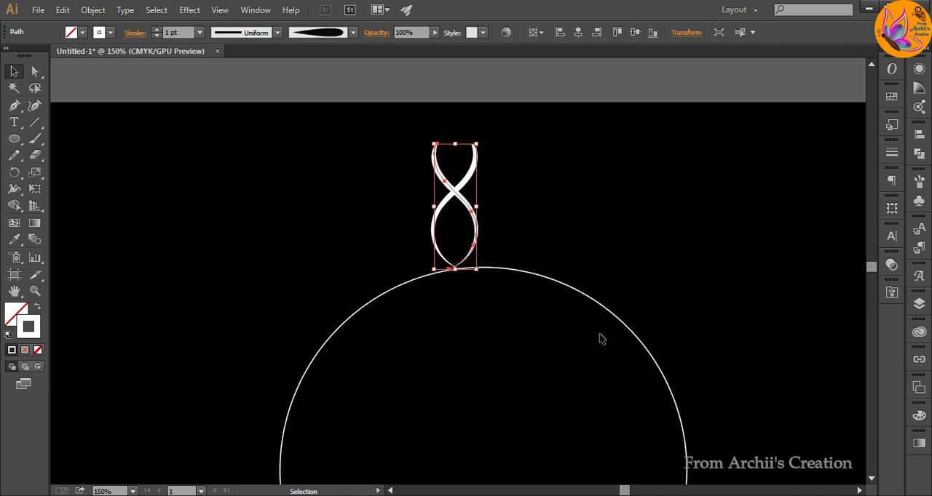
{"action": "key", "text": "Right"}
{"action": "key", "text": "Right"}
{"action": "key", "text": "Right"}
{"action": "key", "text": "Right"}
{"action": "key", "text": "Right"}
{"action": "key", "text": "Right"}
{"action": "key", "text": "Right"}
{"action": "key", "text": "Right"}
{"action": "key", "text": "Right"}
{"action": "key", "text": "Right"}
{"action": "key", "text": "Right"}
{"action": "key", "text": "Right"}
{"action": "key", "text": "Right"}
{"action": "key", "text": "Right"}
{"action": "key", "text": "Right"}
{"action": "key", "text": "Right"}
{"action": "key", "text": "Right"}
{"action": "key", "text": "Right"}
{"action": "key", "text": "Right"}
{"action": "key", "text": "Right"}
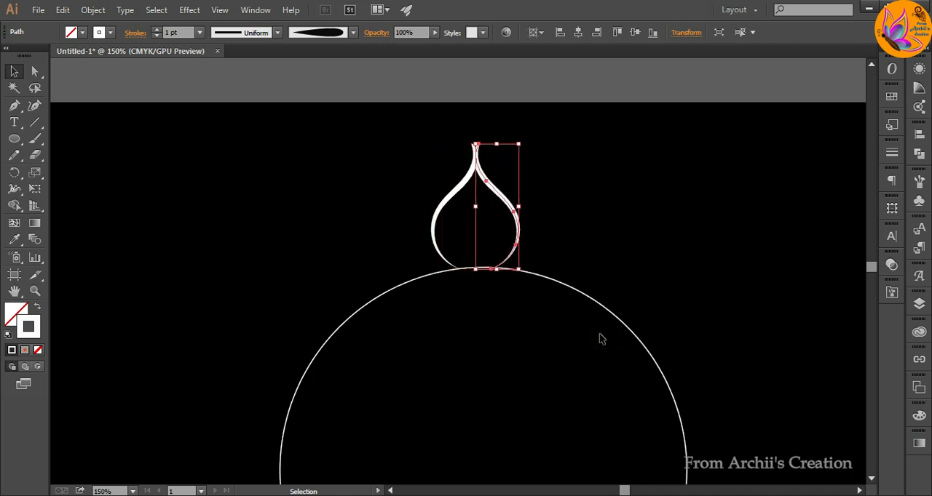
Select both curves of the petal outline and group them.
{"action": "left_click", "coordinate": [650, 232]}
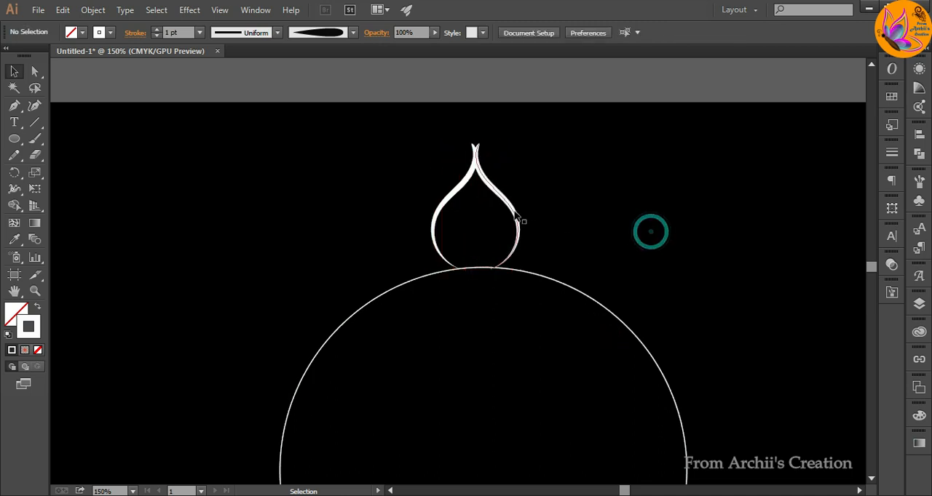
{"action": "left_click_drag", "start_coordinate": [436, 130], "coordinate": [523, 205]}
{"action": "right_click", "coordinate": [521, 203]}
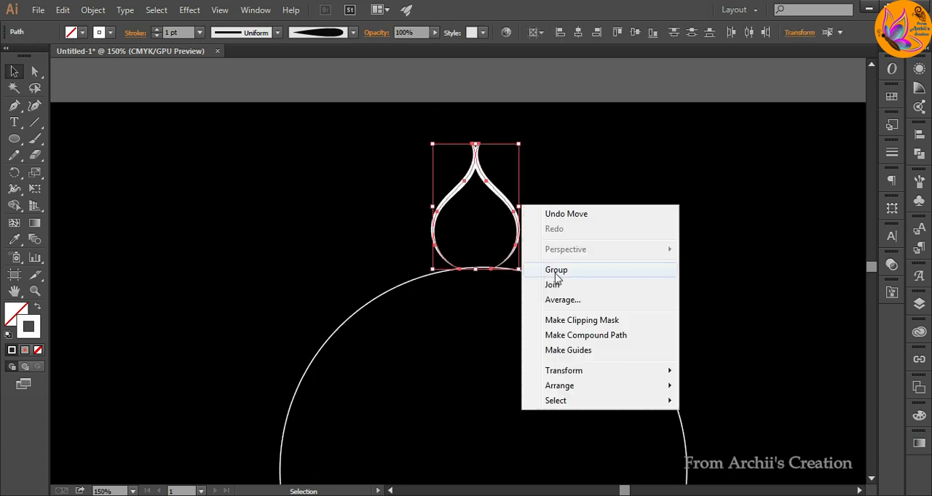
{"action": "left_click", "coordinate": [551, 268]}
{"action": "left_click", "coordinate": [555, 235]}
Paint a straight vertical teardrop stroke in the middle of the petal outline and set its stroke to 6 pt.
{"action": "left_click_drag", "start_coordinate": [487, 324], "coordinate": [487, 253]}
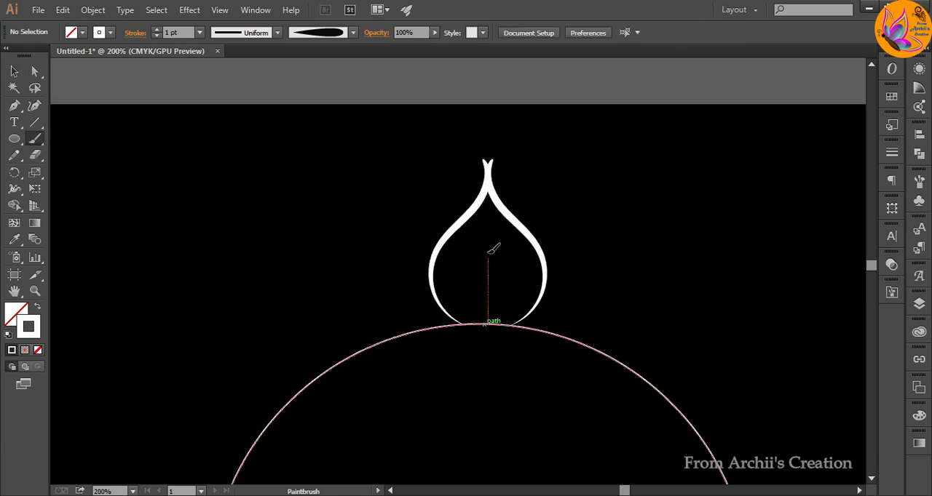
{"action": "left_click_drag", "start_coordinate": [489, 222], "coordinate": [487, 215]}
{"action": "key", "text": "v"}
{"action": "left_click", "coordinate": [595, 161]}
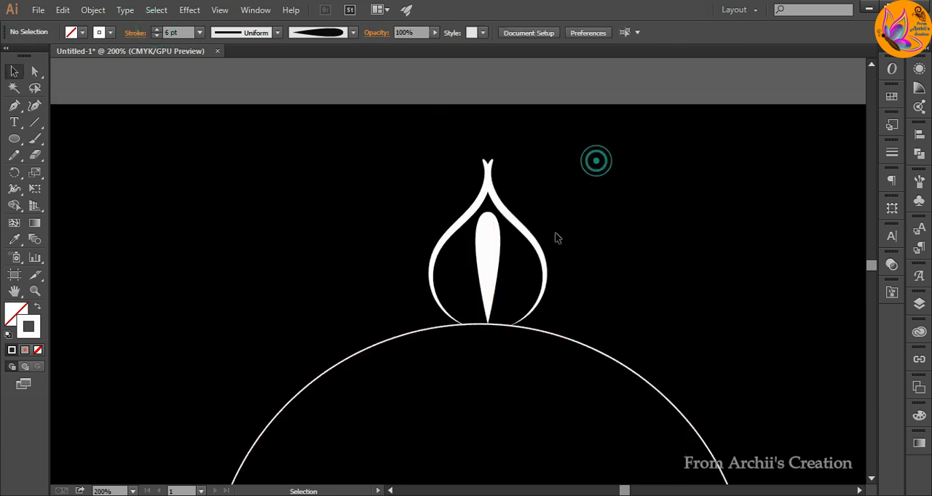
Paint two progressively shorter teardrop strokes fanning out to the right of the central one, with a 6 pt stroke.
{"action": "left_click", "coordinate": [37, 143]}
{"action": "scroll", "coordinate": [514, 314], "scroll_direction": "up", "scroll_amount": 1}
{"action": "left_click_drag", "start_coordinate": [492, 326], "coordinate": [505, 270]}
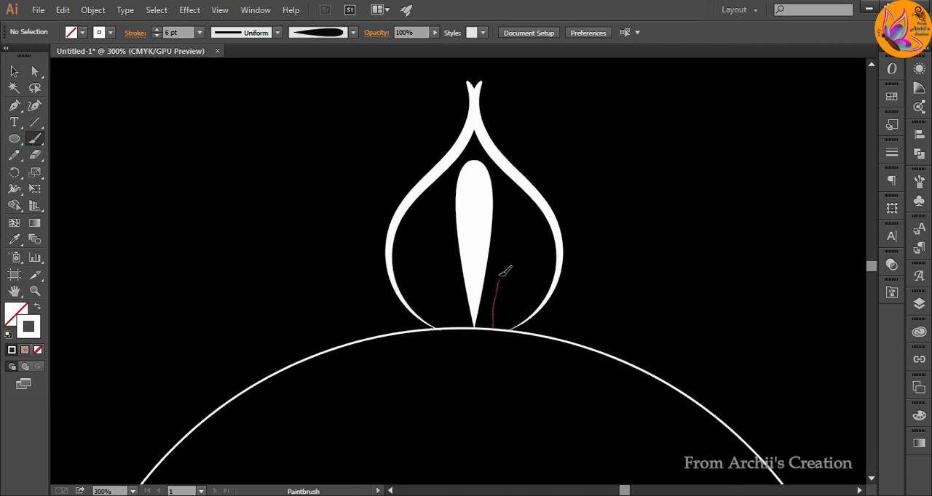
{"action": "left_click_drag", "start_coordinate": [522, 225], "coordinate": [529, 215]}
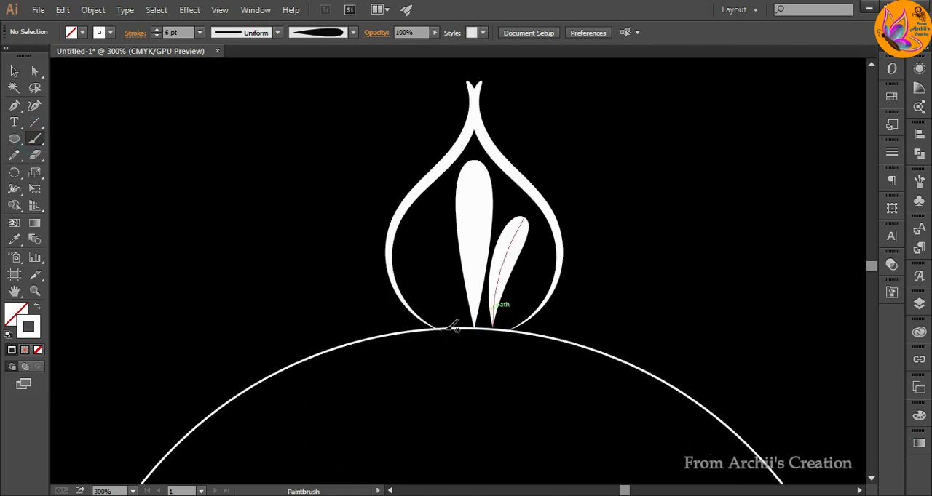
{"action": "left_click_drag", "start_coordinate": [505, 328], "coordinate": [520, 297]}
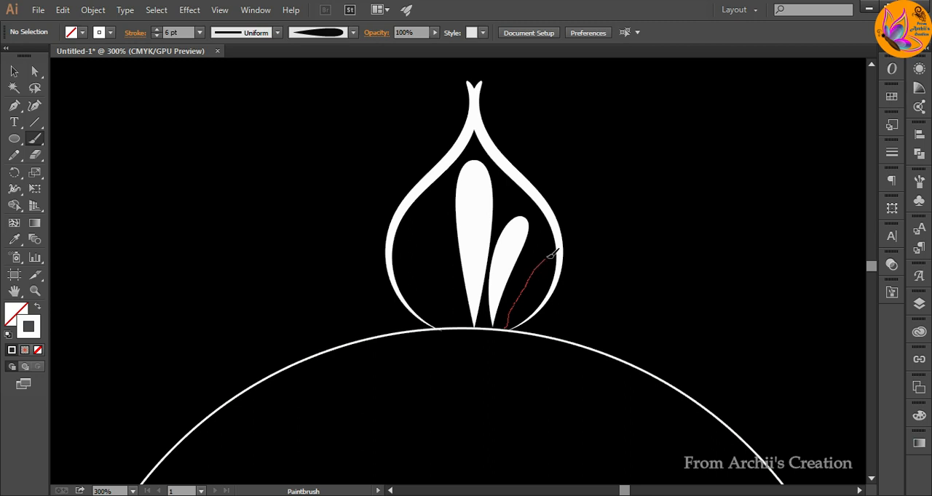
{"action": "left_click_drag", "start_coordinate": [551, 254], "coordinate": [557, 254]}
Reflect a copy of the two right-hand teardrops and shift it to the left side of the central teardrop.
{"action": "key", "text": "v"}
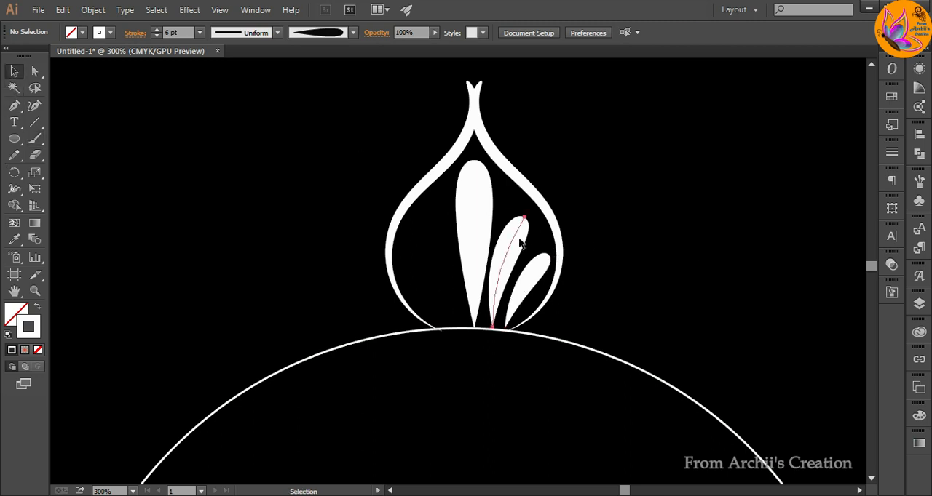
{"action": "left_click", "coordinate": [519, 241]}
{"action": "left_click", "coordinate": [545, 266], "text": "shift"}
{"action": "right_click", "coordinate": [545, 267]}
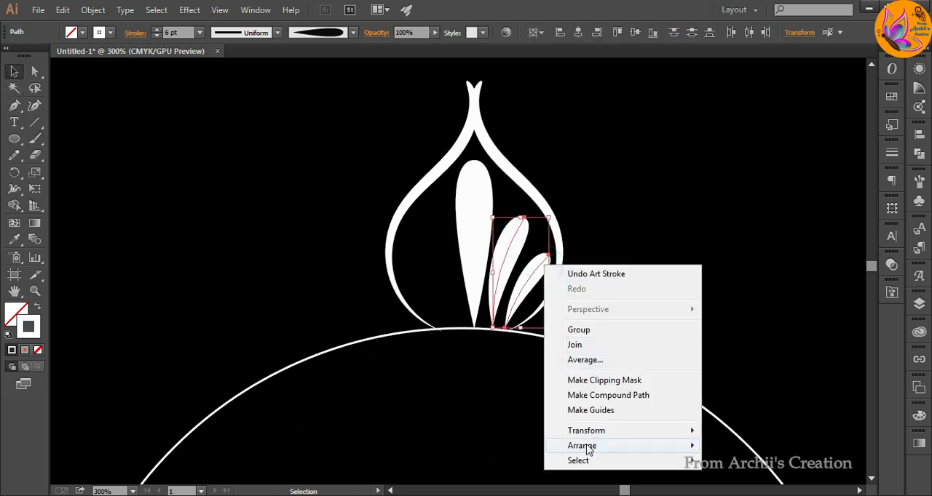
{"action": "mouse_move", "coordinate": [599, 432]}
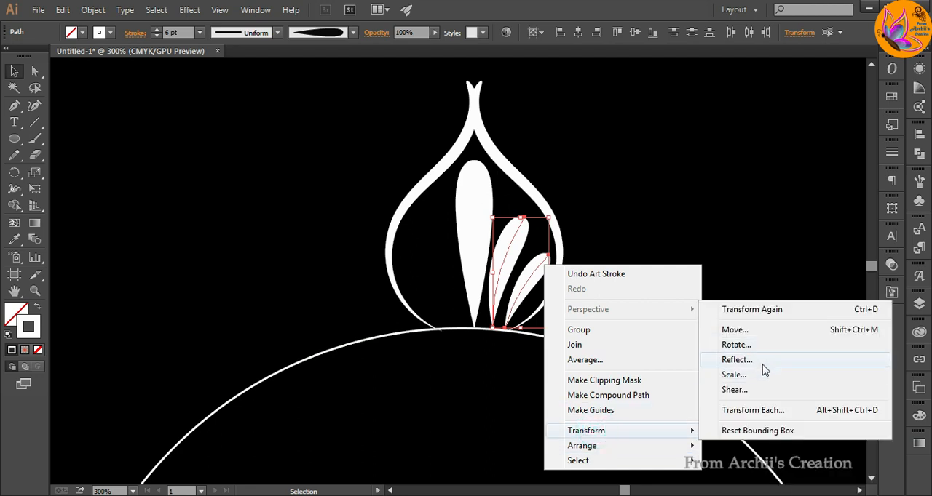
{"action": "left_click", "coordinate": [761, 361]}
{"action": "left_click", "coordinate": [604, 333]}
{"action": "key", "text": "Left"}
{"action": "key", "text": "Left"}
{"action": "key", "text": "Left"}
{"action": "key", "text": "Left"}
{"action": "key", "text": "Left"}
{"action": "key", "text": "Left"}
{"action": "key", "text": "Left"}
{"action": "key", "text": "Left"}
{"action": "key", "text": "Left"}
{"action": "key", "text": "Left"}
{"action": "key", "text": "Left"}
{"action": "key", "text": "Left"}
{"action": "key", "text": "Left"}
{"action": "key", "text": "Left"}
{"action": "key", "text": "Left"}
{"action": "key", "text": "Left"}
{"action": "key", "text": "Left"}
{"action": "key", "text": "Left"}
{"action": "key", "text": "Left"}
{"action": "key", "text": "Left"}
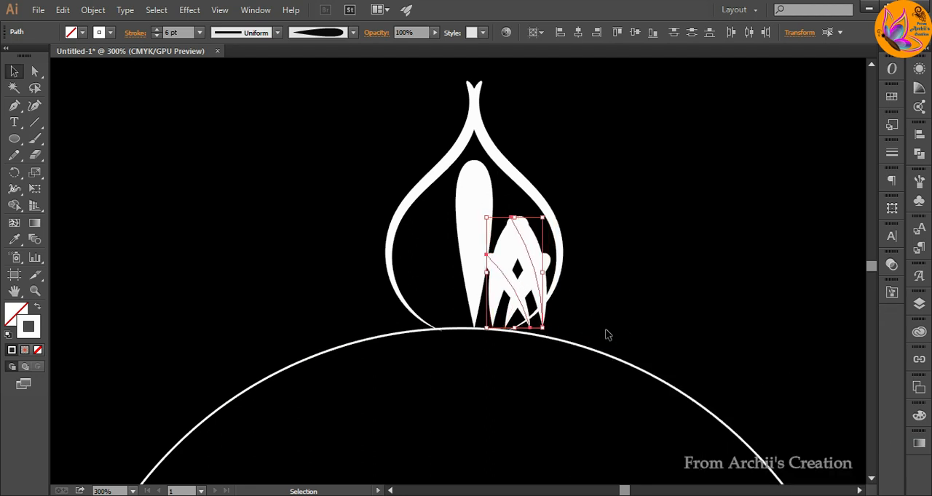
{"action": "key", "text": "Left"}
{"action": "key", "text": "Left"}
{"action": "key", "text": "Left"}
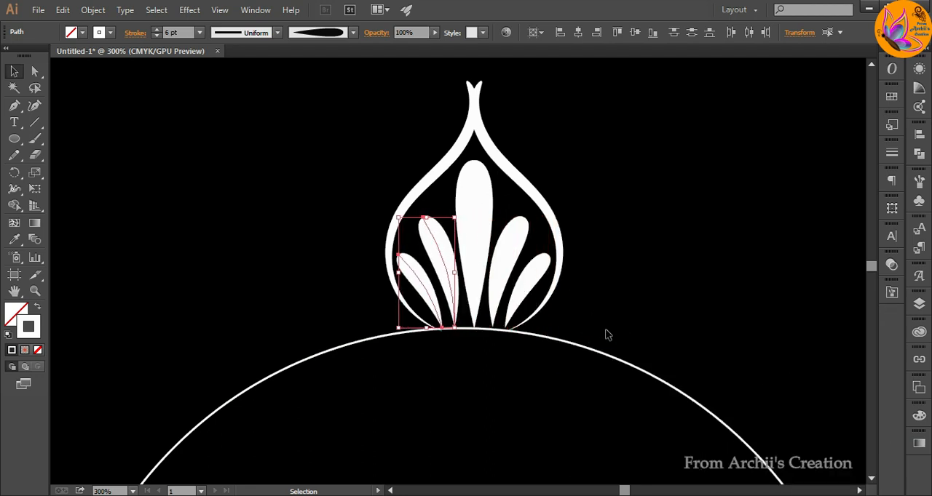
{"action": "left_click", "coordinate": [742, 277]}
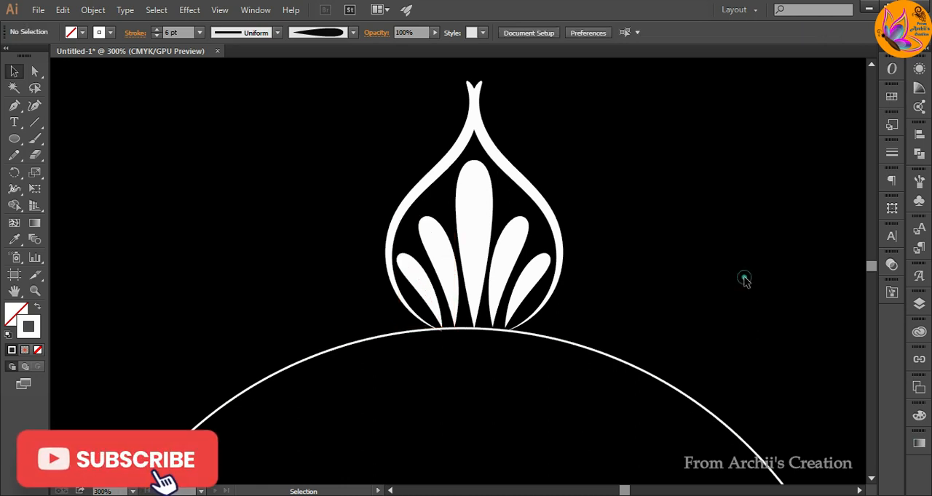
Select all five teardrop strokes inside the petal outline and group them.
{"action": "left_click", "coordinate": [530, 304]}
{"action": "left_click", "coordinate": [515, 240], "text": "shift"}
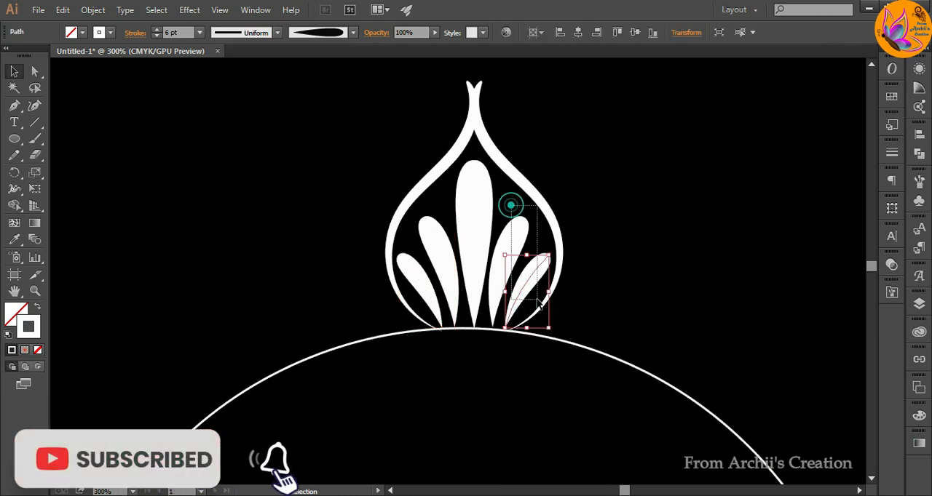
{"action": "left_click_drag", "start_coordinate": [477, 256], "coordinate": [529, 312]}
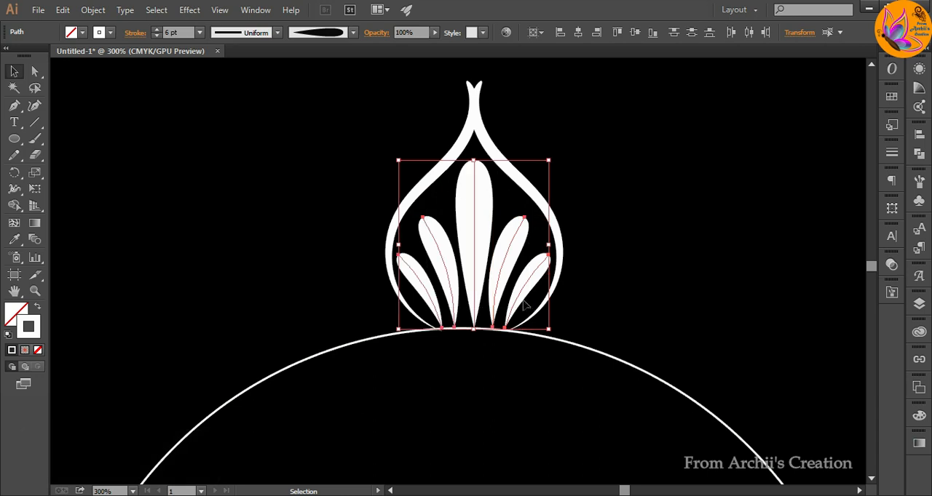
{"action": "right_click", "coordinate": [523, 302]}
{"action": "left_click", "coordinate": [571, 161]}
{"action": "left_click", "coordinate": [626, 213]}
Group the five-teardrop fan with the surrounding petal outline.
{"action": "key", "text": "ctrl+1"}
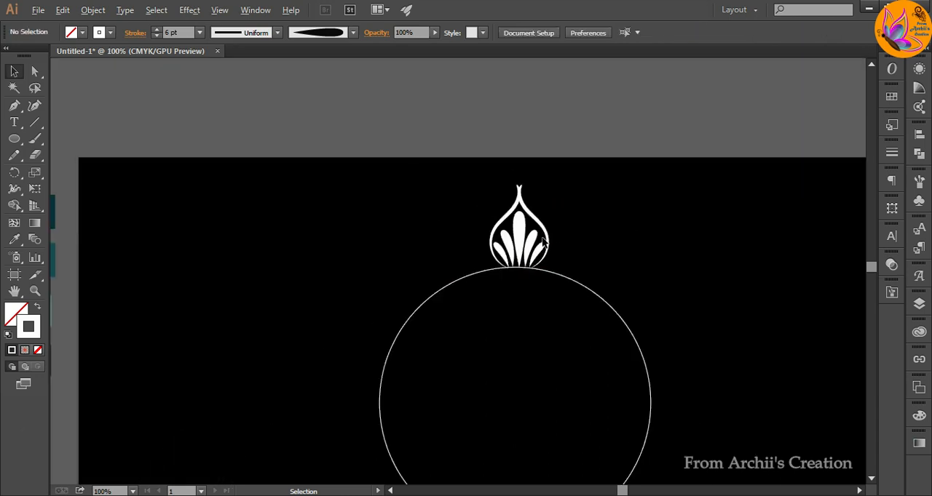
{"action": "scroll", "coordinate": [645, 253], "scroll_direction": "down", "scroll_amount": 2}
{"action": "left_click", "coordinate": [535, 182]}
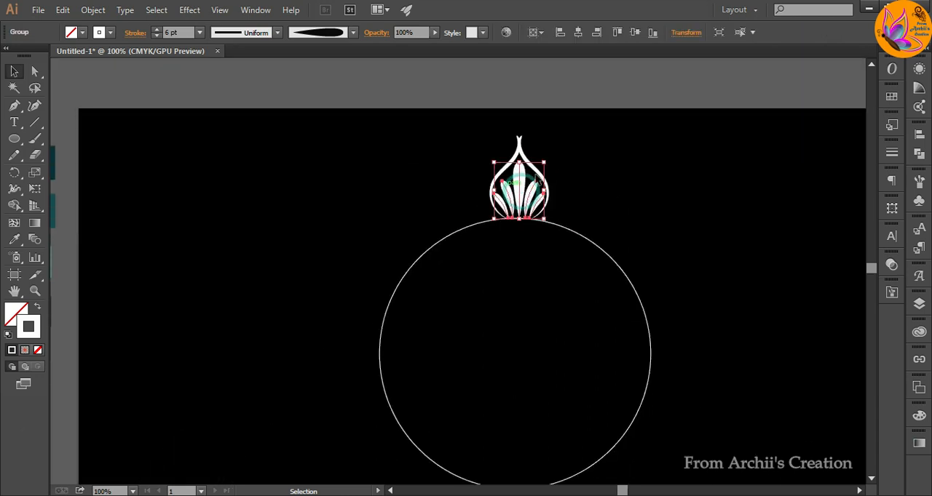
{"action": "left_click", "coordinate": [548, 188], "text": "shift"}
{"action": "right_click", "coordinate": [550, 187]}
{"action": "left_click", "coordinate": [576, 252]}
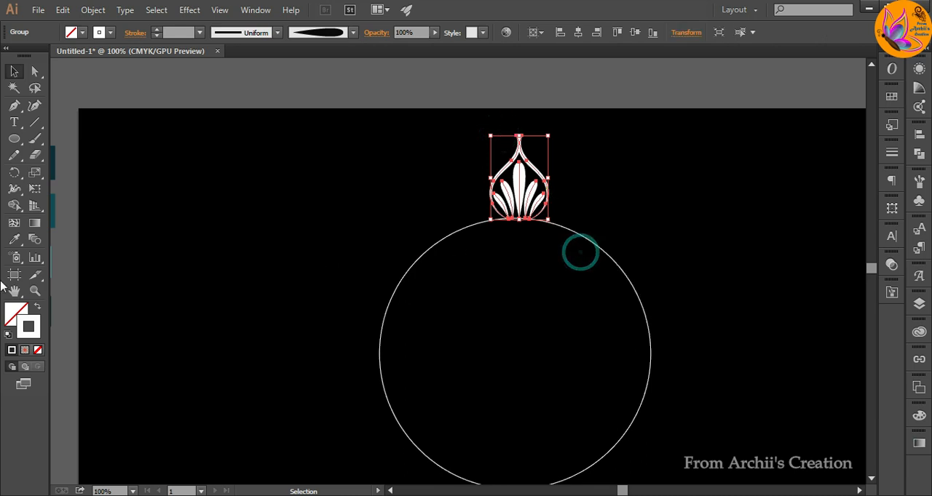
Rotate a copy of the petal motif about the circle's centre and repeat the transformation until petals ring the whole circle.
{"action": "left_click", "coordinate": [14, 172]}
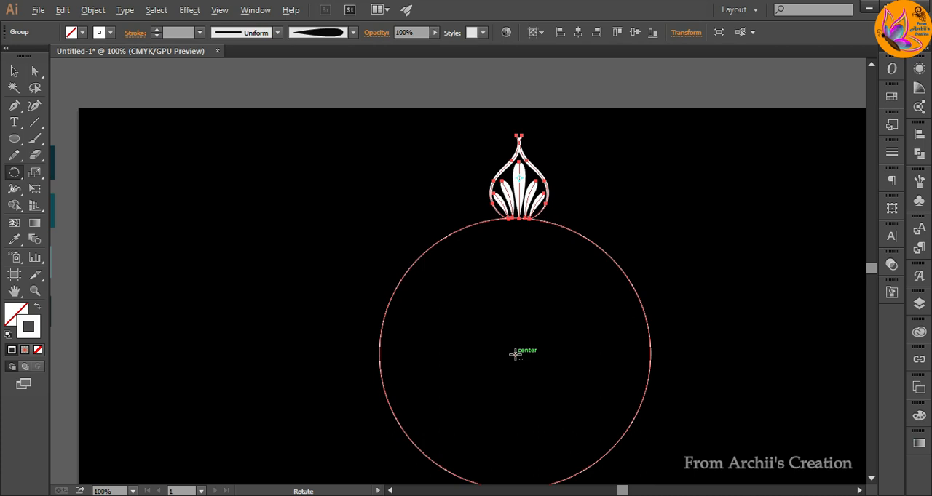
{"action": "left_click", "coordinate": [515, 355], "text": "alt"}
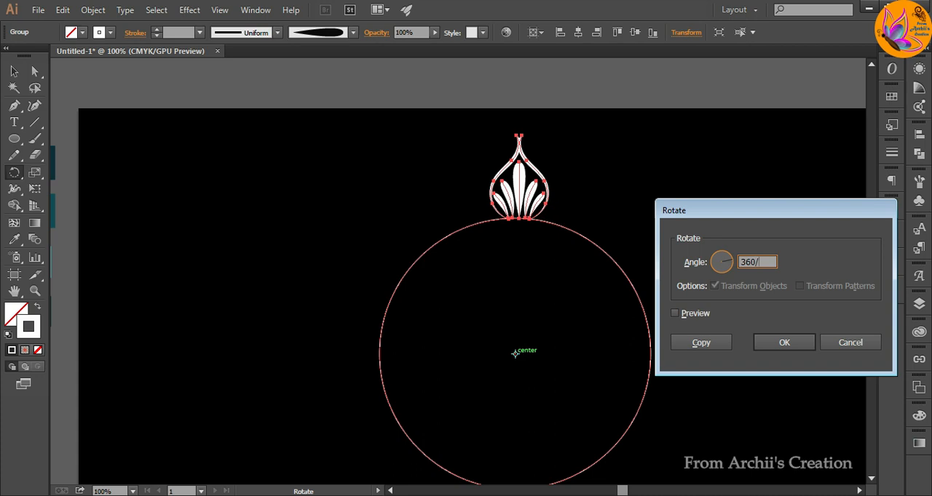
{"action": "left_click", "coordinate": [701, 342]}
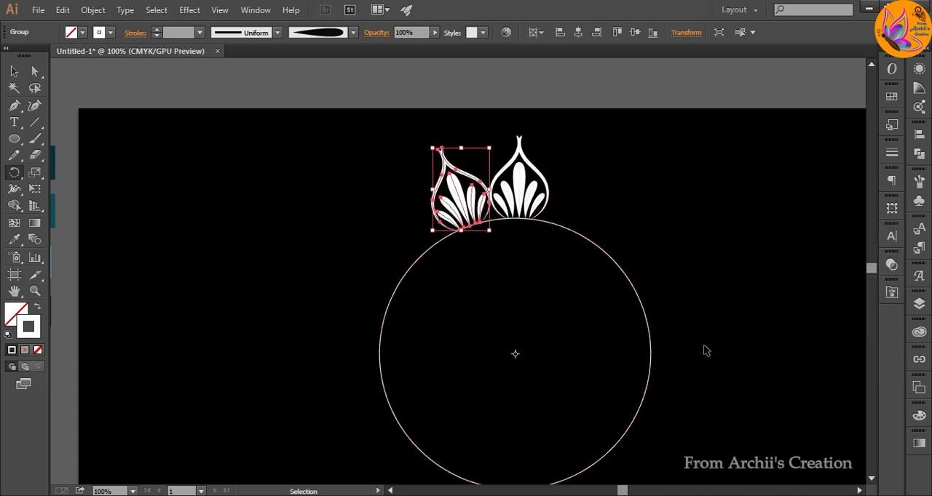
{"action": "key", "text": "ctrl+d"}
{"action": "key", "text": "ctrl+d"}
{"action": "key", "text": "ctrl+d"}
{"action": "key", "text": "ctrl+d"}
{"action": "key", "text": "ctrl+d"}
{"action": "key", "text": "ctrl+d"}
{"action": "key", "text": "ctrl+d"}
{"action": "key", "text": "ctrl+d"}
{"action": "key", "text": "ctrl+d"}
{"action": "key", "text": "ctrl+d"}
{"action": "key", "text": "ctrl+d"}
{"action": "key", "text": "ctrl+d"}
{"action": "key", "text": "ctrl+d"}
{"action": "key", "text": "ctrl+d"}
{"action": "key", "text": "ctrl+d"}
{"action": "key", "text": "ctrl+d"}
{"action": "key", "text": "ctrl+d"}
{"action": "key", "text": "ctrl+d"}
{"action": "key", "text": "ctrl+d"}
{"action": "key", "text": "ctrl+d"}
{"action": "key", "text": "ctrl+d"}
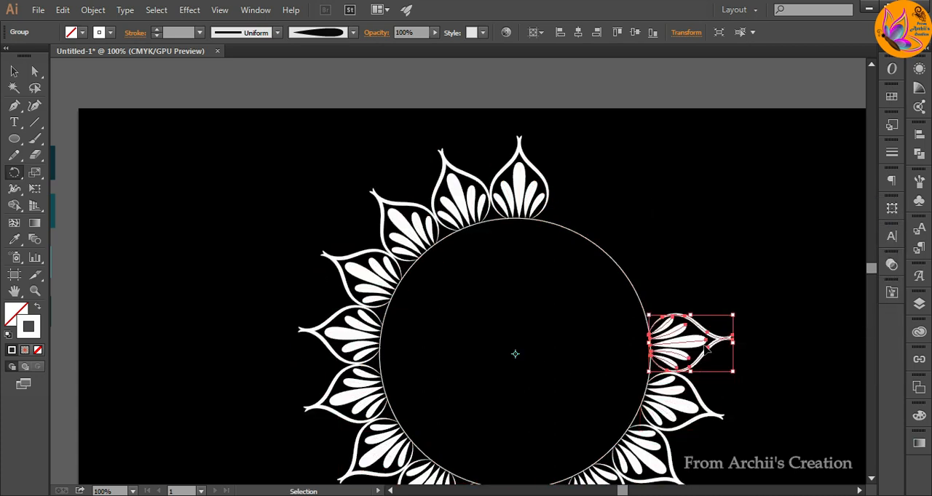
{"action": "left_click", "coordinate": [14, 71]}
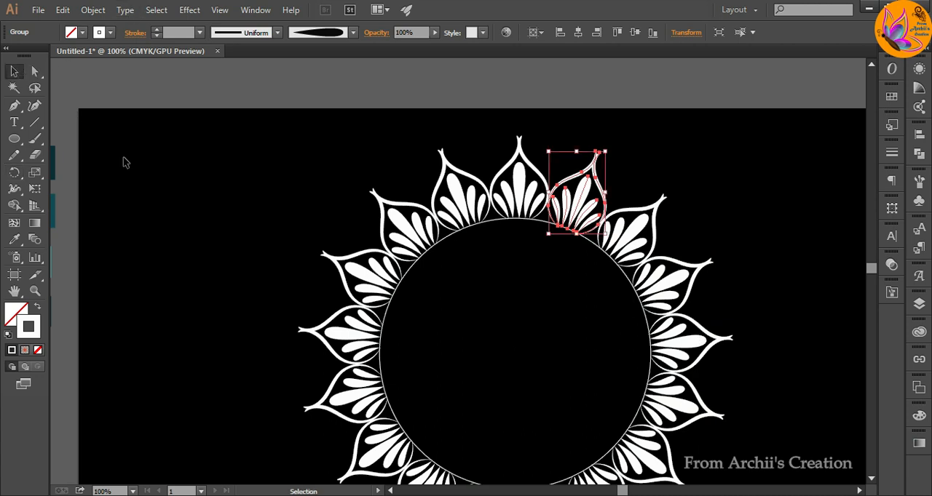
{"action": "left_click", "coordinate": [123, 158]}
Draw a small circle in the empty black area left of the petal ring and fill it white.
{"action": "key", "text": "l"}
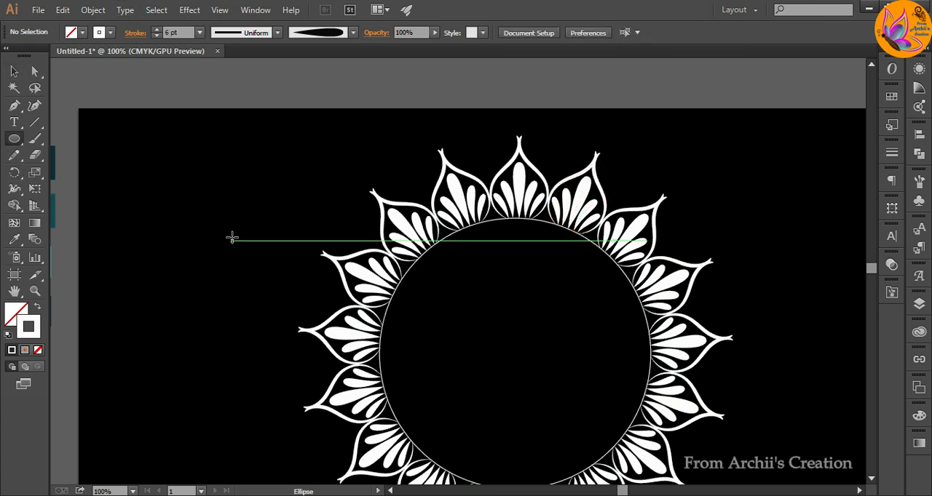
{"action": "left_click_drag", "start_coordinate": [194, 216], "coordinate": [208, 231]}
{"action": "left_click_drag", "start_coordinate": [20, 318], "coordinate": [15, 313]}
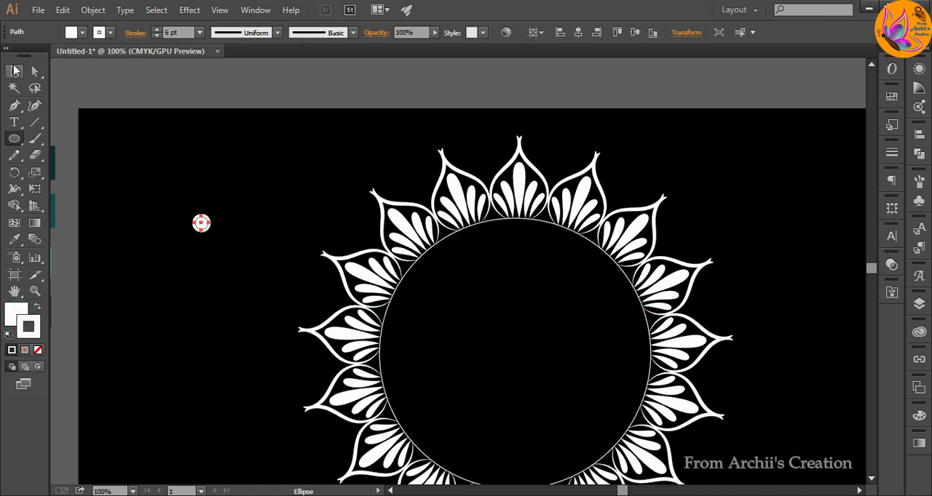
Move the small white circle onto the large circle's outline at the base of the topmost petal.
{"action": "left_click", "coordinate": [14, 70]}
{"action": "left_click", "coordinate": [146, 308]}
{"action": "left_click_drag", "start_coordinate": [202, 223], "coordinate": [526, 228]}
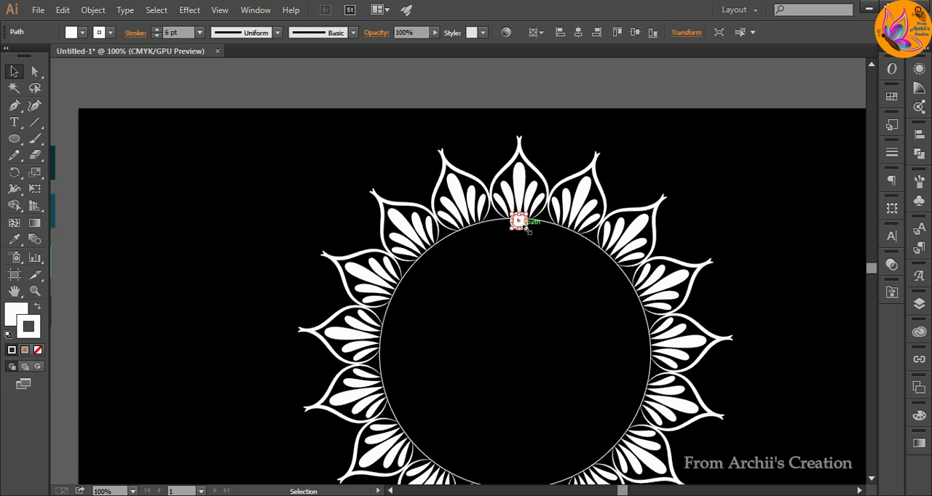
Rotate copies of the small white circle about the large circle's centre at 360/34 degrees, repeating until dots ring the whole outline.
{"action": "left_click", "coordinate": [13, 171]}
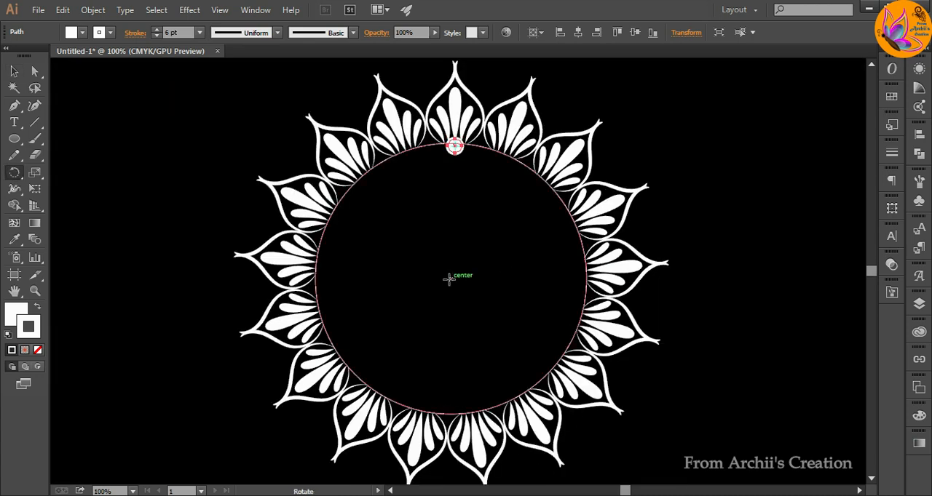
{"action": "left_click", "coordinate": [450, 278], "text": "alt"}
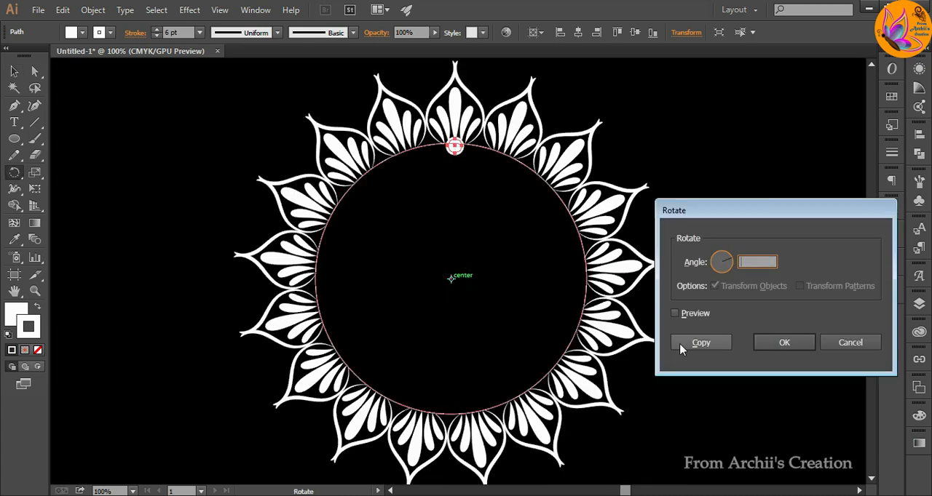
{"action": "type", "text": "360/3"}
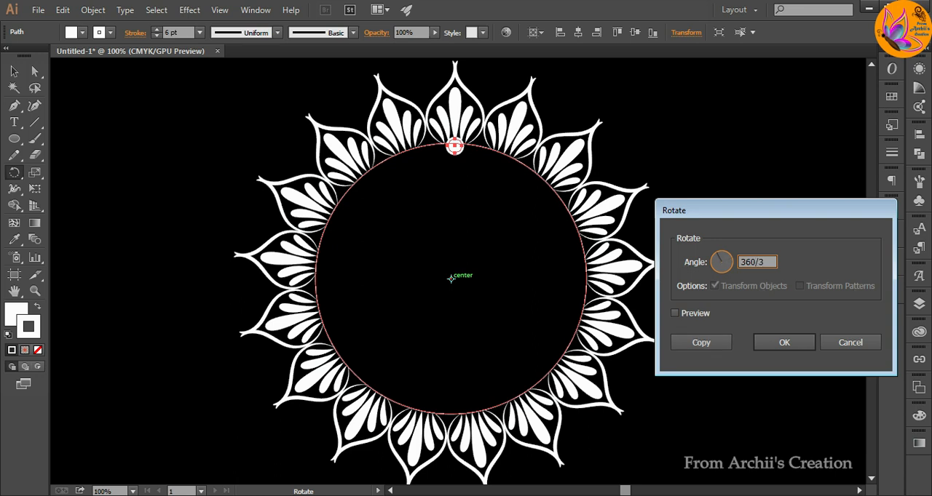
{"action": "type", "text": "4"}
{"action": "left_click", "coordinate": [670, 342]}
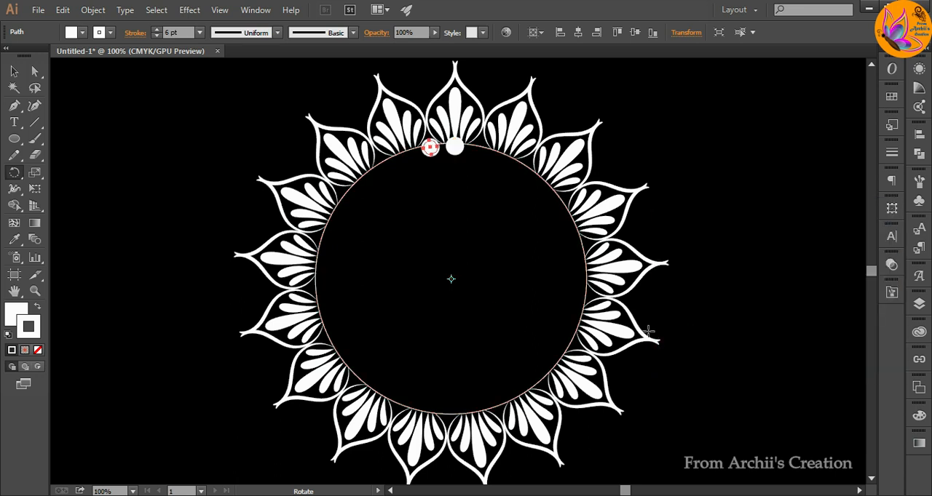
{"action": "key", "text": "ctrl+d"}
{"action": "key", "text": "ctrl+d"}
{"action": "key", "text": "ctrl+d"}
{"action": "key", "text": "ctrl+d"}
{"action": "key", "text": "ctrl+d"}
{"action": "key", "text": "ctrl+d"}
{"action": "key", "text": "ctrl+d"}
{"action": "key", "text": "ctrl+d"}
{"action": "key", "text": "ctrl+d"}
{"action": "key", "text": "ctrl+d"}
{"action": "key", "text": "ctrl+d"}
{"action": "key", "text": "ctrl+d"}
{"action": "key", "text": "ctrl+d"}
{"action": "key", "text": "ctrl+d"}
{"action": "key", "text": "ctrl+d"}
{"action": "key", "text": "ctrl+d"}
{"action": "key", "text": "ctrl+d"}
{"action": "key", "text": "ctrl+d"}
{"action": "key", "text": "ctrl+d"}
{"action": "key", "text": "ctrl+d"}
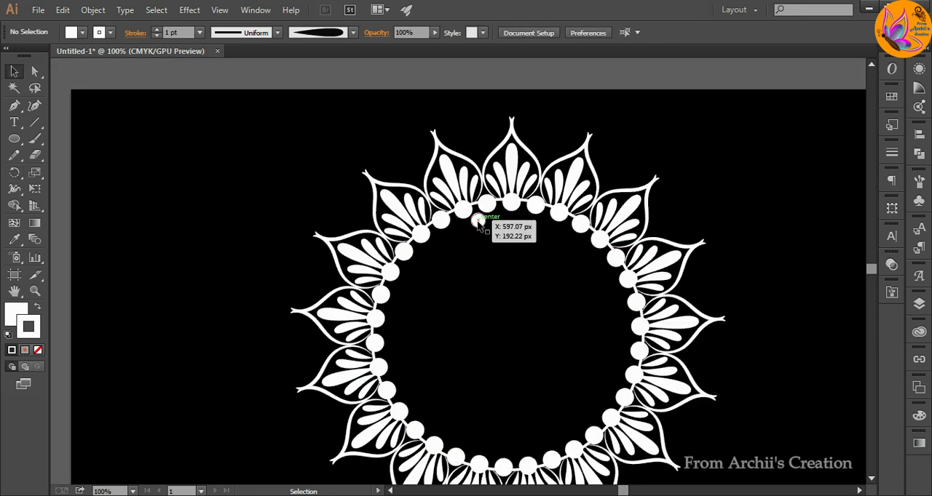
Rotate copies of the smaller white dot about the ring's centre and repeat until a second dot ring fills the inside of the first.
{"action": "left_click", "coordinate": [478, 221]}
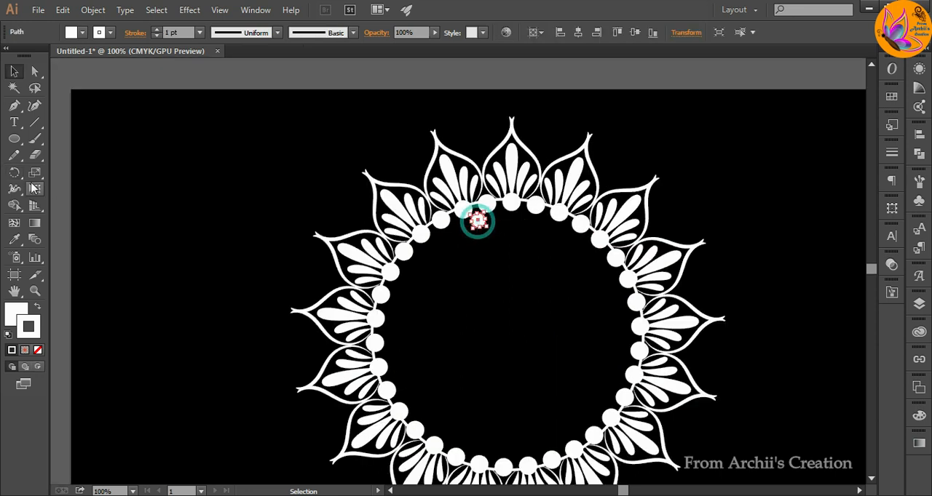
{"action": "left_click", "coordinate": [14, 173]}
{"action": "left_click", "coordinate": [509, 333], "text": "alt"}
{"action": "left_click", "coordinate": [691, 345]}
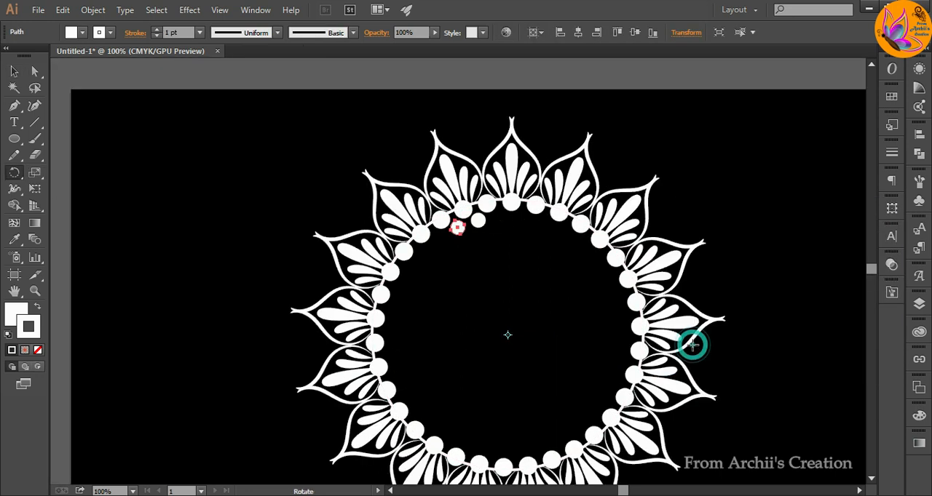
{"action": "key", "text": "ctrl+d"}
{"action": "key", "text": "ctrl+d"}
{"action": "key", "text": "ctrl+d"}
{"action": "key", "text": "ctrl+d"}
{"action": "key", "text": "ctrl+d"}
{"action": "key", "text": "ctrl+d"}
{"action": "key", "text": "ctrl+d"}
{"action": "key", "text": "ctrl+d"}
{"action": "key", "text": "ctrl+d"}
{"action": "key", "text": "ctrl+d"}
{"action": "key", "text": "ctrl+d"}
{"action": "key", "text": "ctrl+d"}
{"action": "key", "text": "ctrl+d"}
{"action": "key", "text": "ctrl+d"}
{"action": "key", "text": "ctrl+d"}
{"action": "key", "text": "ctrl+d"}
{"action": "key", "text": "ctrl+d"}
{"action": "key", "text": "ctrl+d"}
{"action": "key", "text": "ctrl+d"}
{"action": "key", "text": "ctrl+d"}
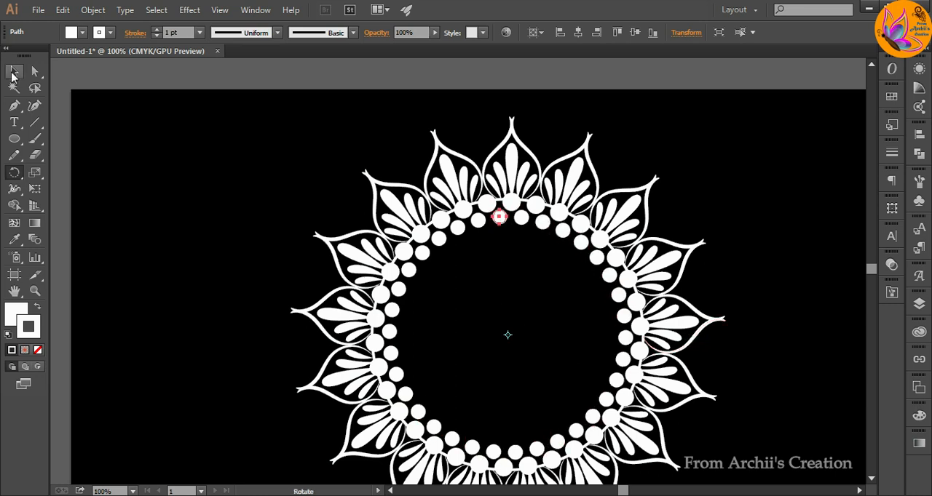
{"action": "left_click", "coordinate": [13, 72]}
{"action": "left_click", "coordinate": [173, 190]}
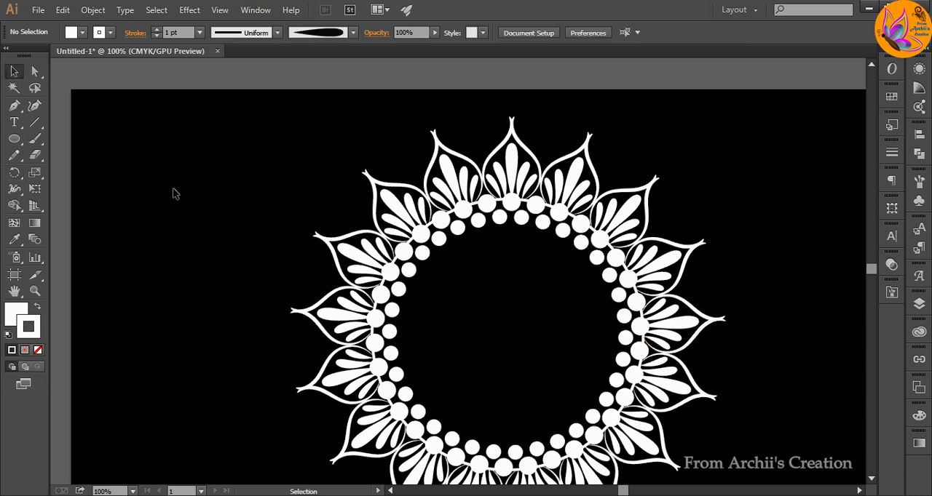
Select all the petals and dot rings of the mandala and group them.
{"action": "key", "text": "ctrl+minus"}
{"action": "left_click_drag", "start_coordinate": [399, 119], "coordinate": [666, 428]}
{"action": "key", "text": "ctrl+g"}
{"action": "left_click", "coordinate": [666, 424]}
Move the grouped mandala off the artboard to the empty area beside the threaded emblem.
{"action": "key", "text": "ctrl+minus"}
{"action": "key", "text": "ctrl+minus"}
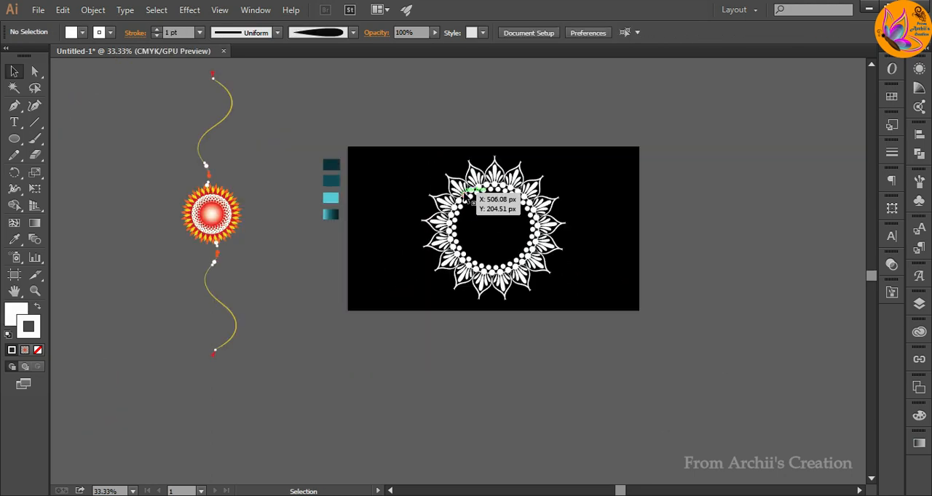
{"action": "left_click_drag", "start_coordinate": [456, 192], "coordinate": [96, 290]}
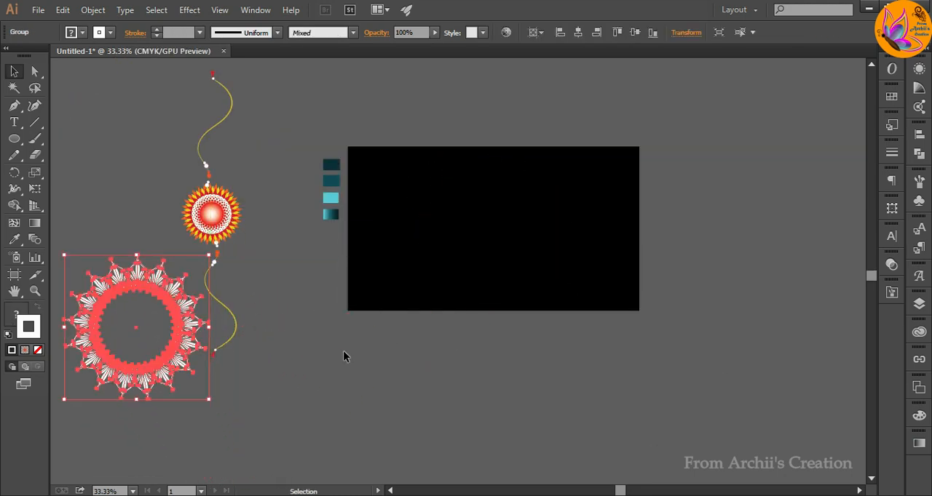
{"action": "left_click", "coordinate": [348, 357]}
Unlock the black background rectangle in Layer 1 and delete it from the artboard.
{"action": "key", "text": "ctrl+plus"}
{"action": "key", "text": "ctrl+plus"}
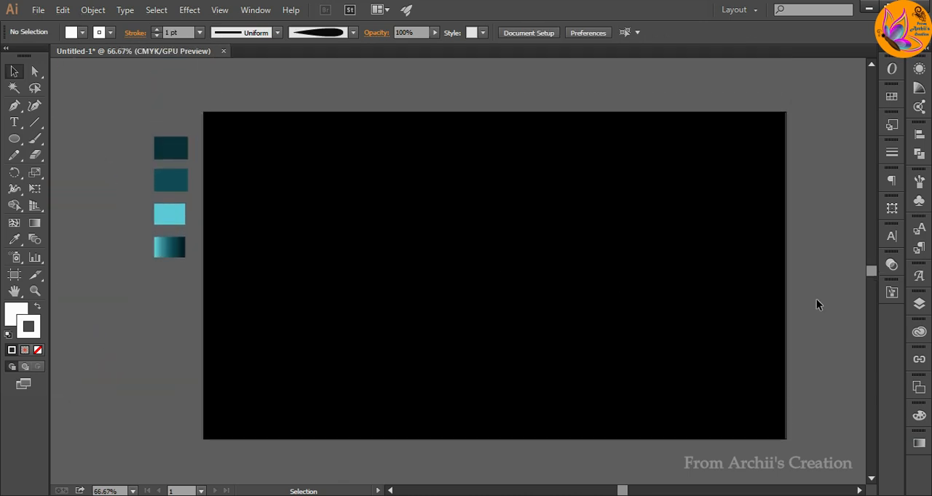
{"action": "left_click", "coordinate": [919, 304]}
{"action": "left_click", "coordinate": [783, 355]}
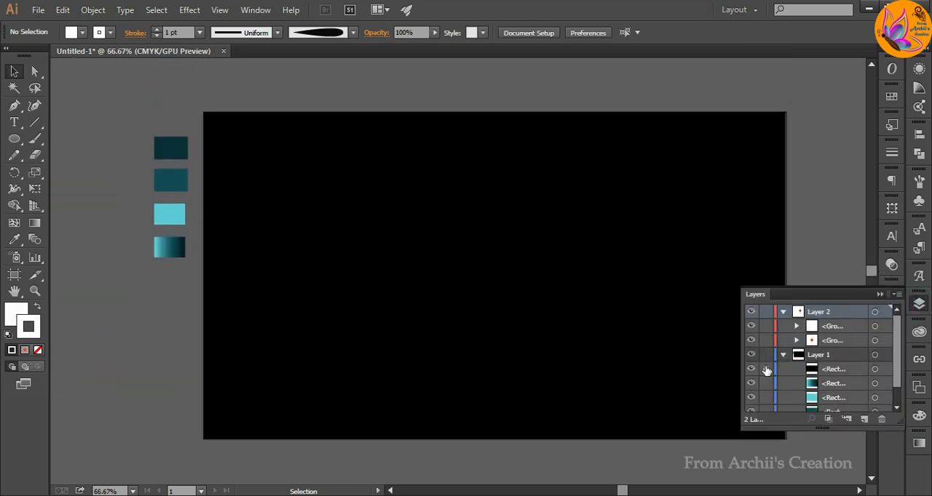
{"action": "left_click", "coordinate": [766, 370]}
{"action": "left_click", "coordinate": [604, 334]}
{"action": "key", "text": "Delete"}
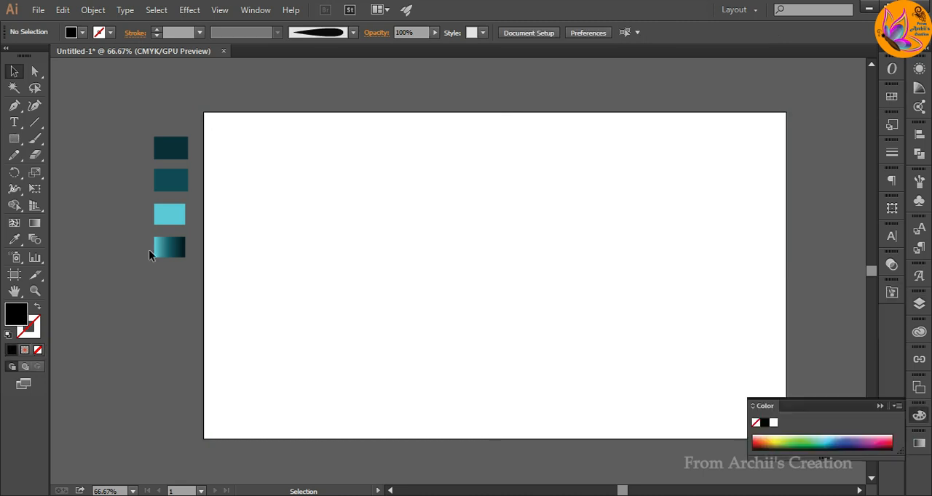
Pick up the teal gradient from the gradient swatch beside the artboard and draw a rectangle covering the entire artboard with it.
{"action": "left_click", "coordinate": [175, 249]}
{"action": "left_click", "coordinate": [116, 261]}
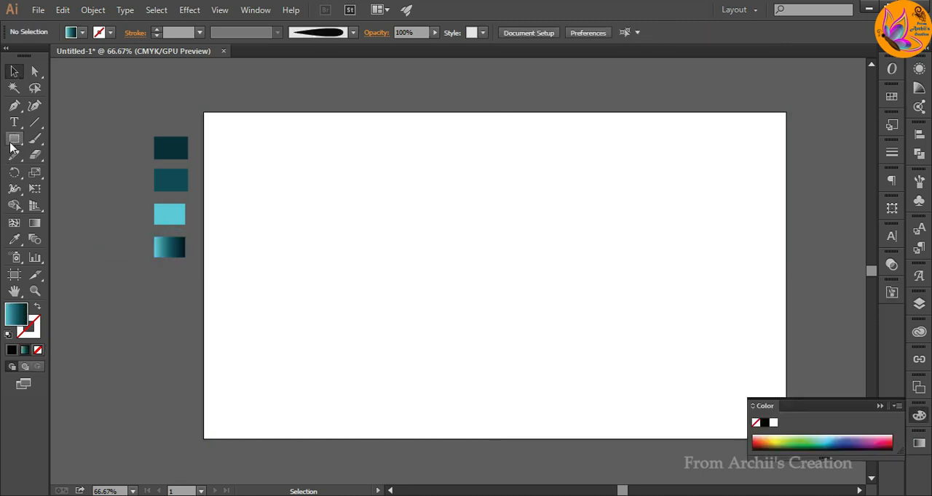
{"action": "left_click", "coordinate": [879, 407]}
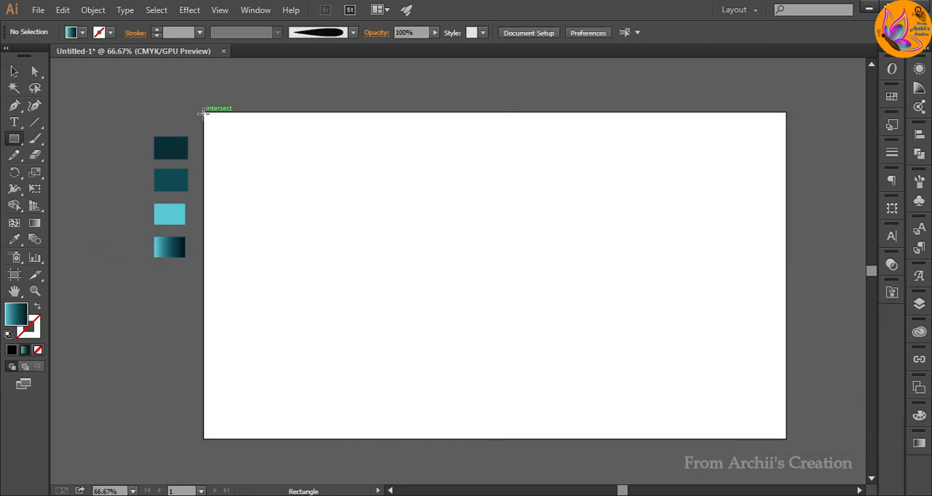
{"action": "left_click_drag", "start_coordinate": [203, 111], "coordinate": [785, 438]}
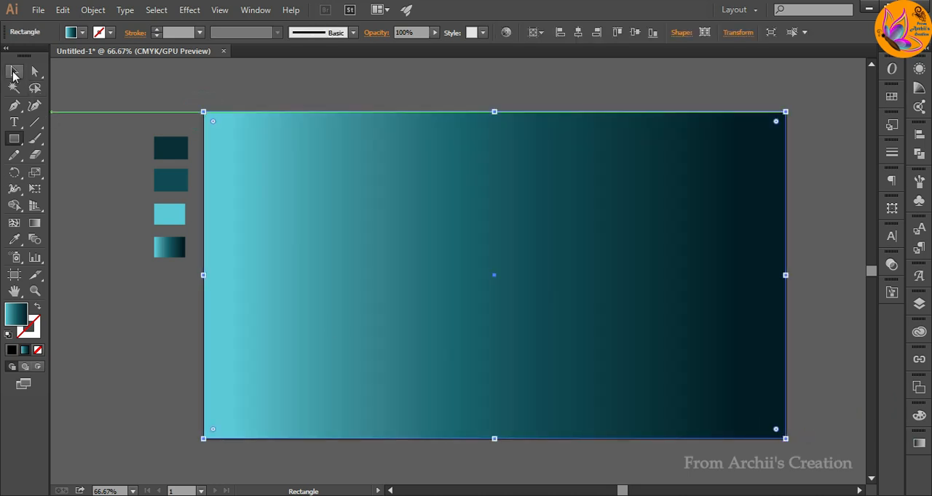
Set the background rectangle's gradient type to Radial.
{"action": "left_click", "coordinate": [13, 72]}
{"action": "left_click", "coordinate": [918, 443]}
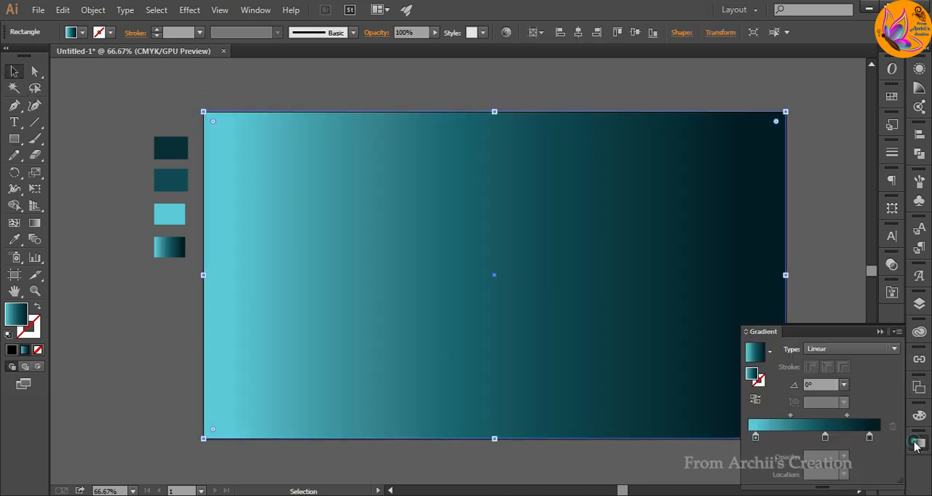
{"action": "left_click", "coordinate": [842, 349]}
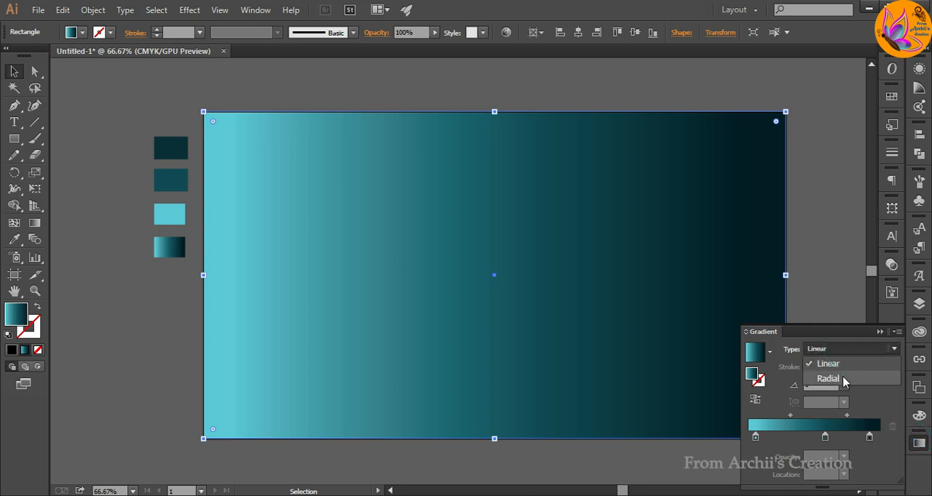
{"action": "left_click", "coordinate": [845, 382]}
Move the radial gradient's centre up close to the rectangle's upper edge and shrink its radius to a smaller glow.
{"action": "left_click", "coordinate": [35, 223]}
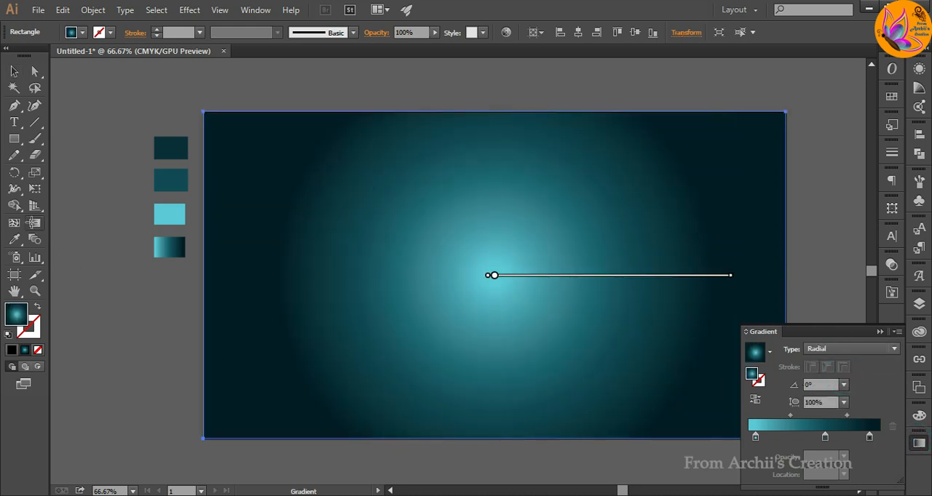
{"action": "left_click_drag", "start_coordinate": [527, 263], "coordinate": [526, 154]}
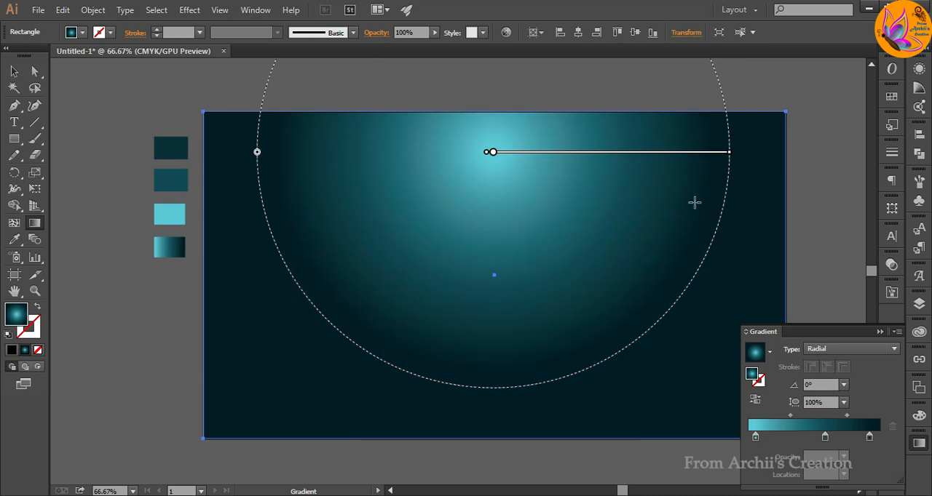
{"action": "scroll", "coordinate": [622, 259], "scroll_direction": "down", "scroll_amount": 2}
{"action": "scroll", "coordinate": [626, 255], "scroll_direction": "up", "scroll_amount": 1}
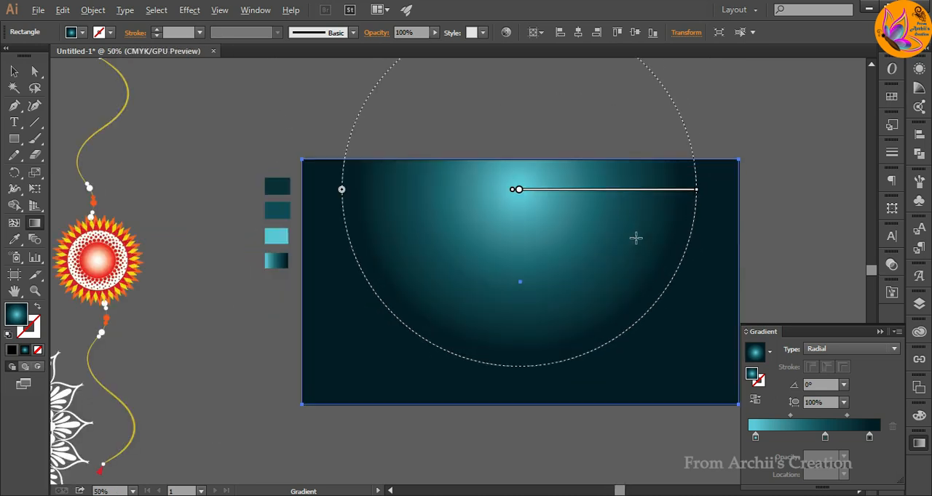
{"action": "left_click_drag", "start_coordinate": [696, 190], "coordinate": [660, 190]}
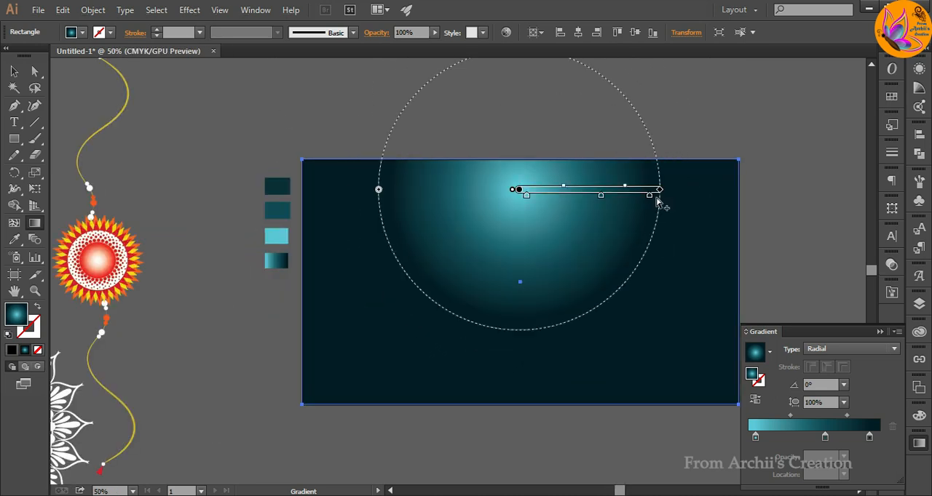
{"action": "left_click_drag", "start_coordinate": [591, 195], "coordinate": [587, 189]}
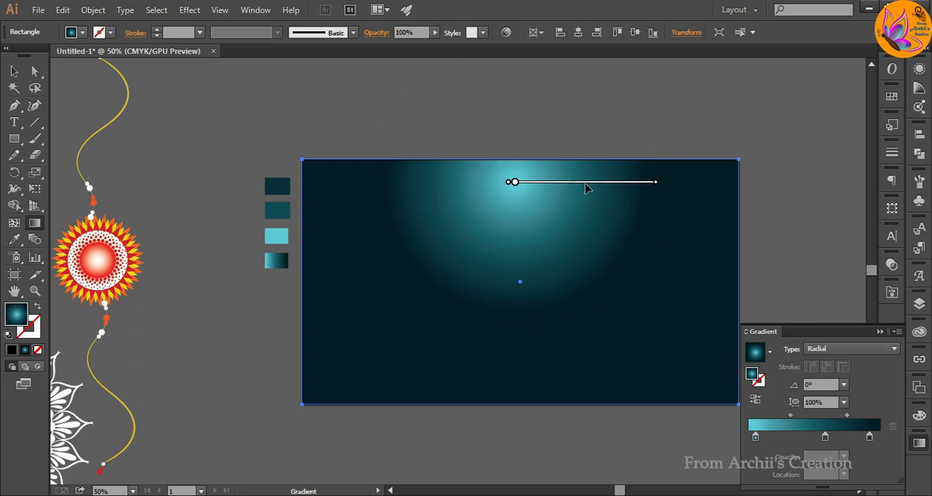
{"action": "left_click", "coordinate": [587, 188]}
{"action": "left_click_drag", "start_coordinate": [587, 185], "coordinate": [588, 181]}
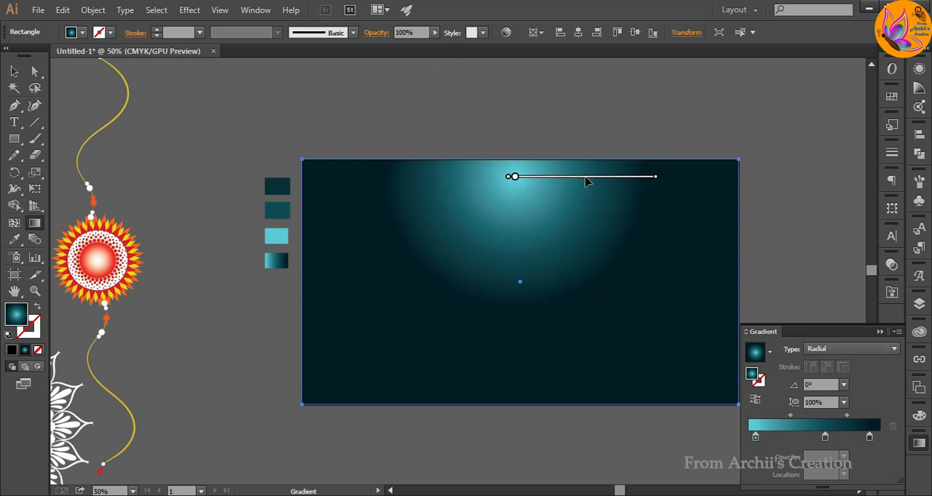
{"action": "left_click", "coordinate": [14, 71]}
{"action": "left_click", "coordinate": [246, 347]}
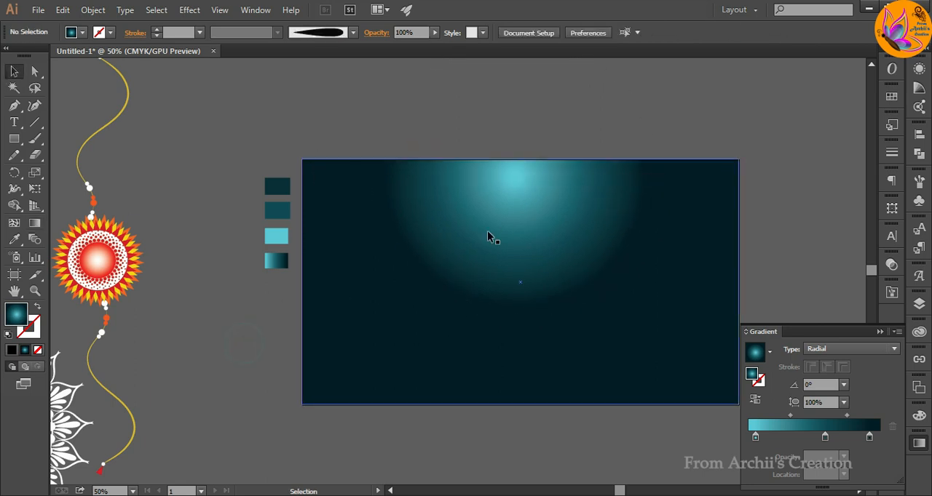
Reposition the background's radial glow towards the rectangle's upper-left area.
{"action": "left_click", "coordinate": [35, 223]}
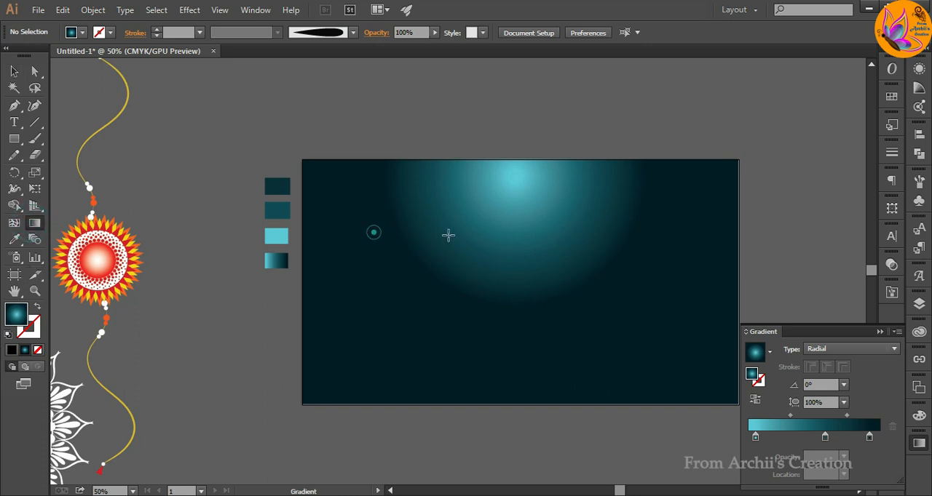
{"action": "left_click", "coordinate": [539, 224]}
{"action": "mouse_move", "coordinate": [514, 176]}
{"action": "left_mouse_down"}
{"action": "mouse_move", "coordinate": [468, 206]}
{"action": "mouse_move", "coordinate": [427, 203]}
{"action": "mouse_move", "coordinate": [454, 199]}
{"action": "left_mouse_up"}
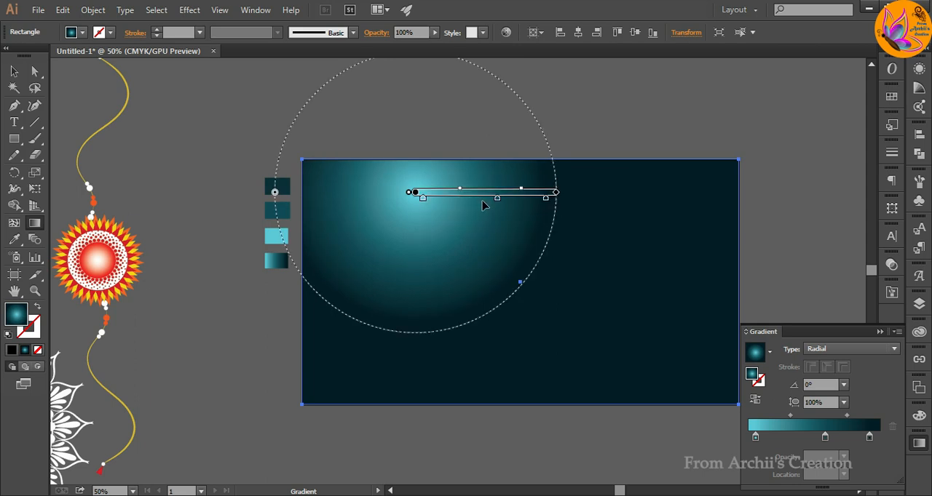
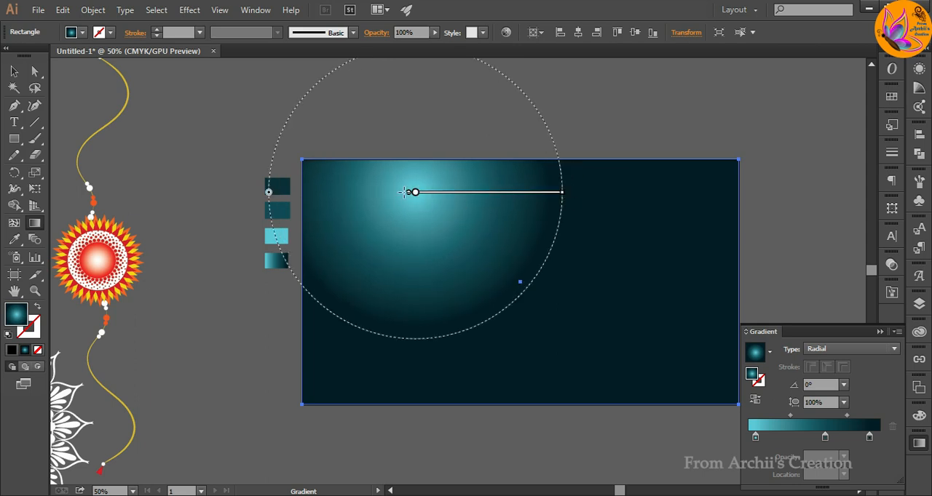
Rotate the background's radial gradient to 25.7° and shift its glow centre slightly down and to the left.
{"action": "left_click_drag", "start_coordinate": [567, 195], "coordinate": [549, 129]}
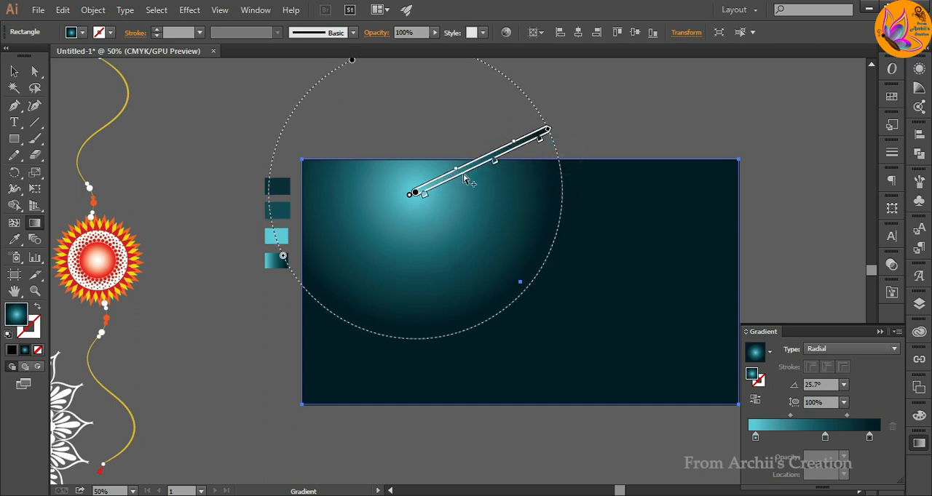
{"action": "left_click_drag", "start_coordinate": [458, 172], "coordinate": [450, 188]}
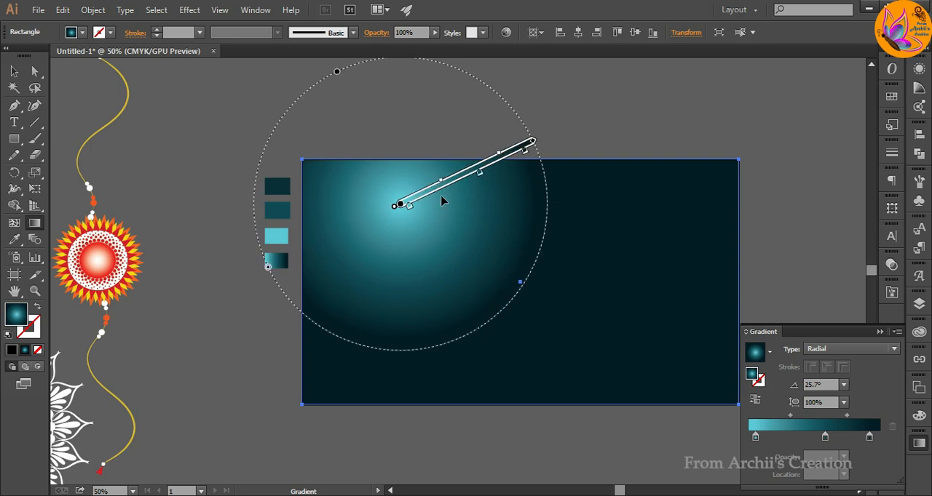
{"action": "left_click", "coordinate": [14, 71]}
{"action": "left_click", "coordinate": [185, 226]}
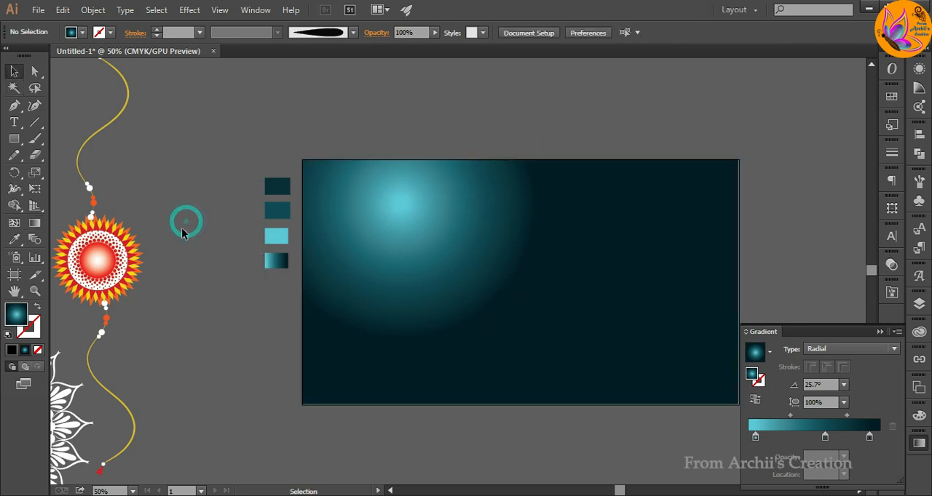
Put the gradient settings away, show the layer list and collapse the contents of Layer 1.
{"action": "left_click", "coordinate": [880, 332]}
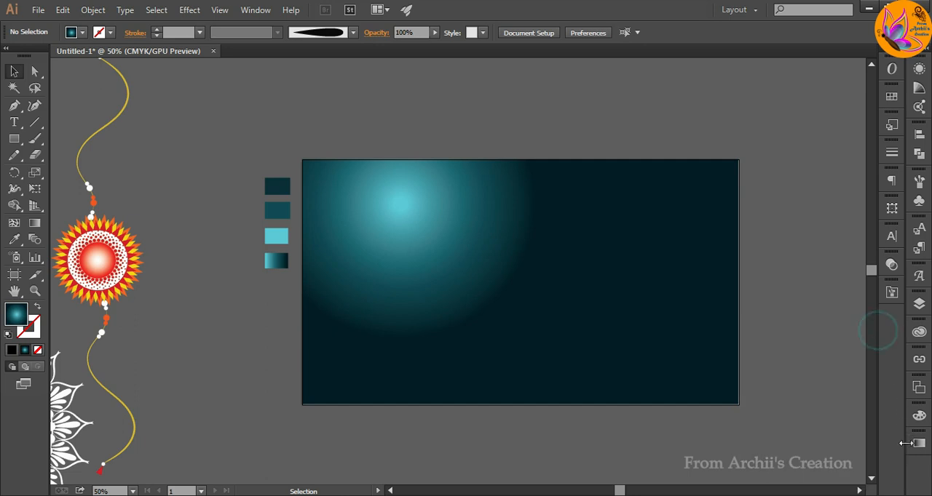
{"action": "left_click", "coordinate": [918, 443]}
{"action": "left_click", "coordinate": [918, 442]}
{"action": "left_click", "coordinate": [918, 304]}
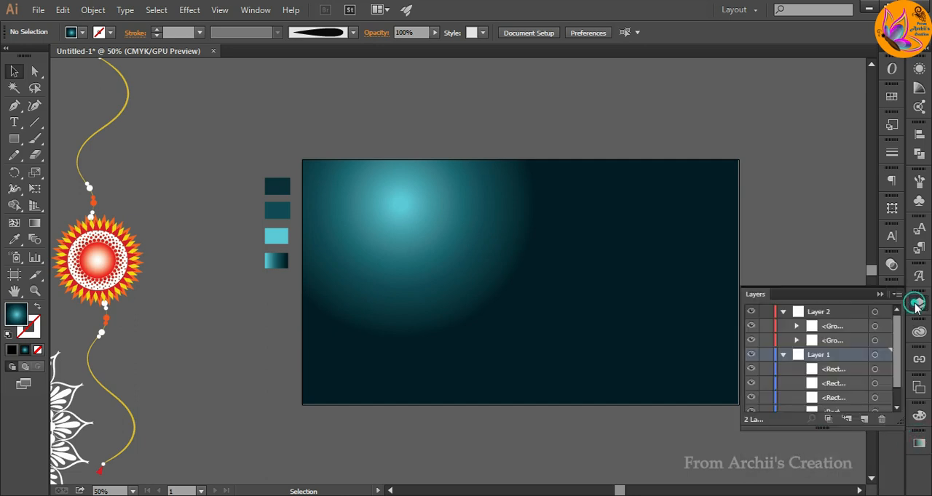
{"action": "scroll", "coordinate": [814, 393], "scroll_direction": "down", "scroll_amount": 1}
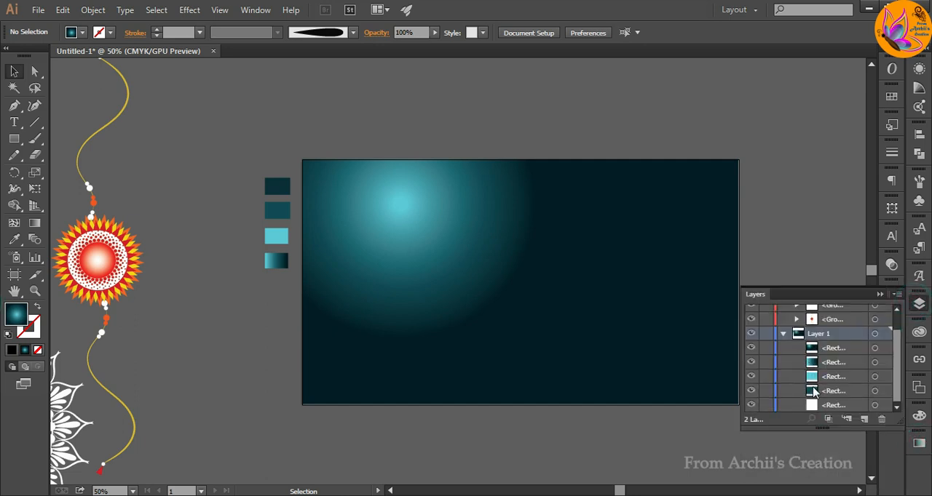
{"action": "left_click", "coordinate": [783, 333]}
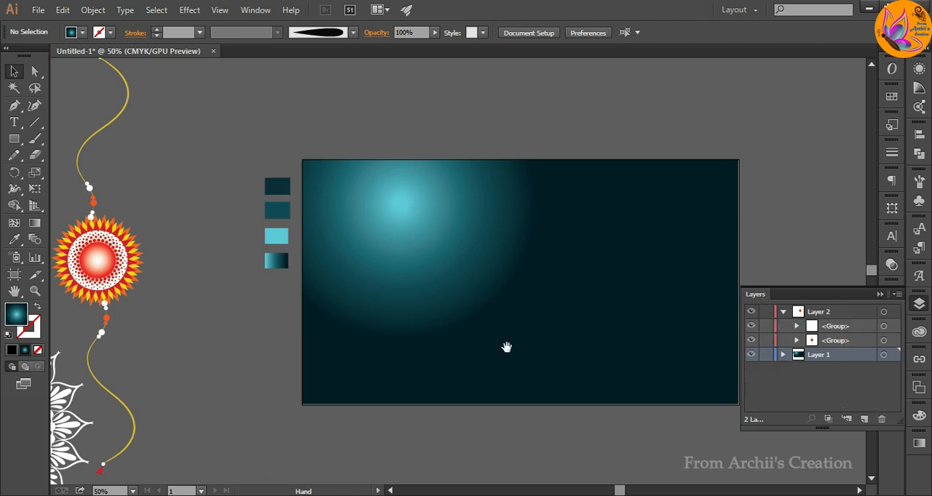
Move the white mandala onto the artboard, reduce its opacity to 61% and position it slightly right of the background's centre.
{"action": "left_click_drag", "start_coordinate": [506, 348], "coordinate": [535, 364]}
{"action": "left_click_drag", "start_coordinate": [75, 420], "coordinate": [569, 319]}
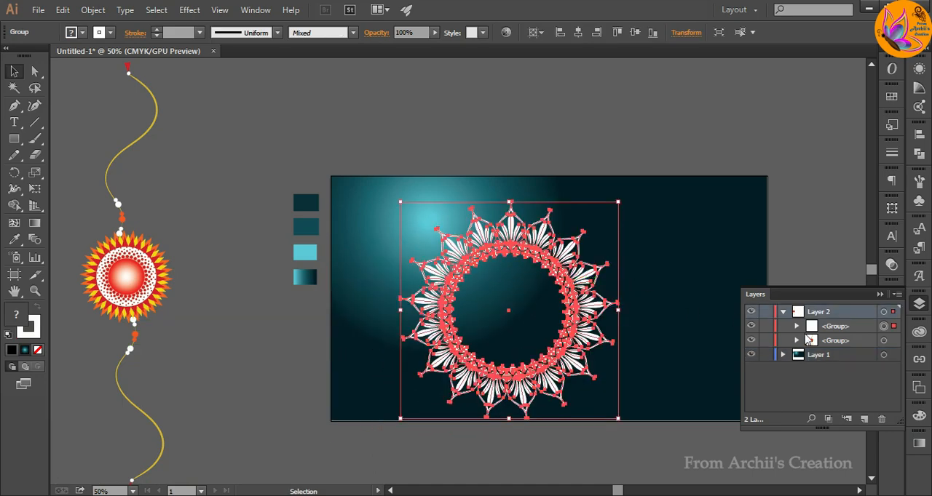
{"action": "left_click", "coordinate": [434, 32]}
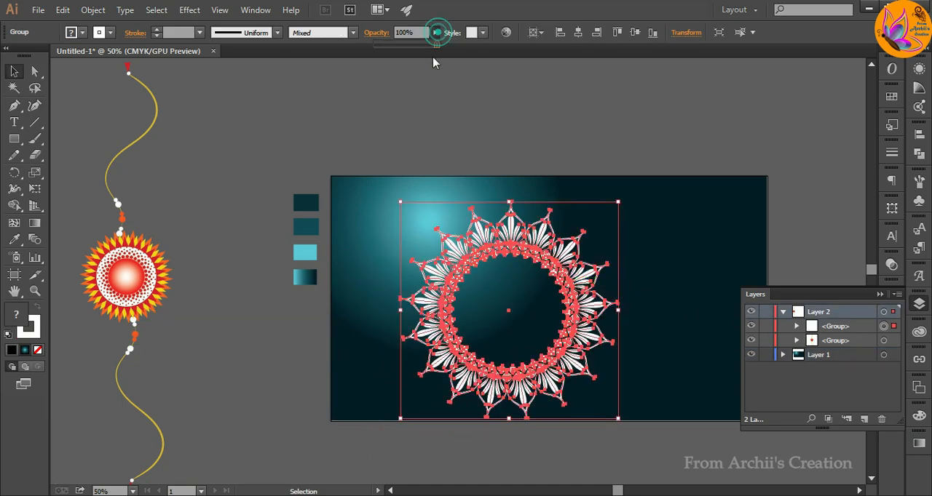
{"action": "left_click_drag", "start_coordinate": [437, 45], "coordinate": [416, 46]}
{"action": "left_click", "coordinate": [634, 109]}
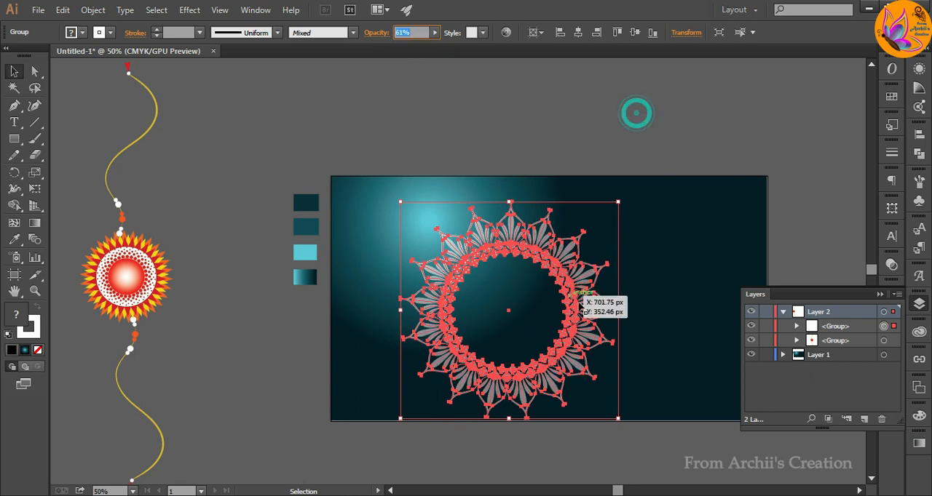
{"action": "left_click", "coordinate": [662, 91]}
{"action": "left_click_drag", "start_coordinate": [590, 323], "coordinate": [630, 321]}
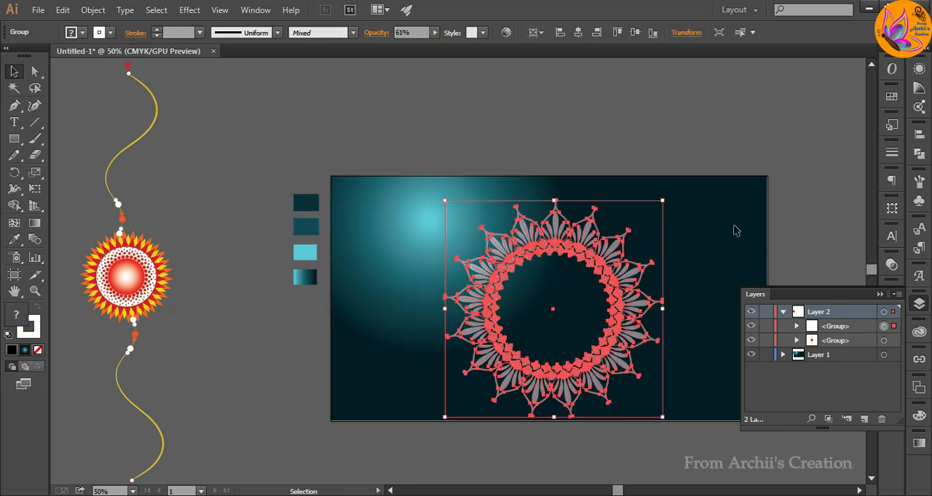
Move the threaded rakhi emblem onto the mandala's centre and rotate it so its threads run diagonally across the artboard.
{"action": "left_click", "coordinate": [878, 295]}
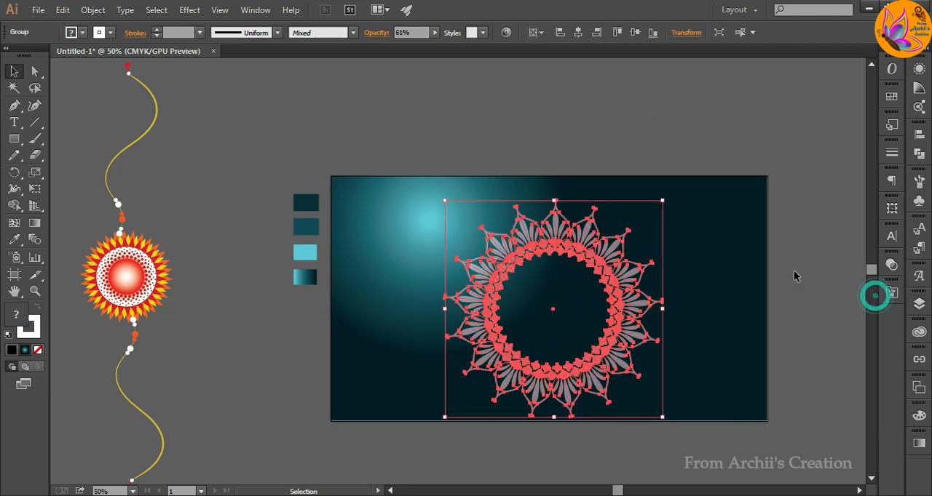
{"action": "left_click", "coordinate": [794, 270]}
{"action": "left_click_drag", "start_coordinate": [147, 276], "coordinate": [619, 300]}
{"action": "left_click_drag", "start_coordinate": [604, 78], "coordinate": [677, 281]}
{"action": "left_click_drag", "start_coordinate": [561, 297], "coordinate": [554, 308]}
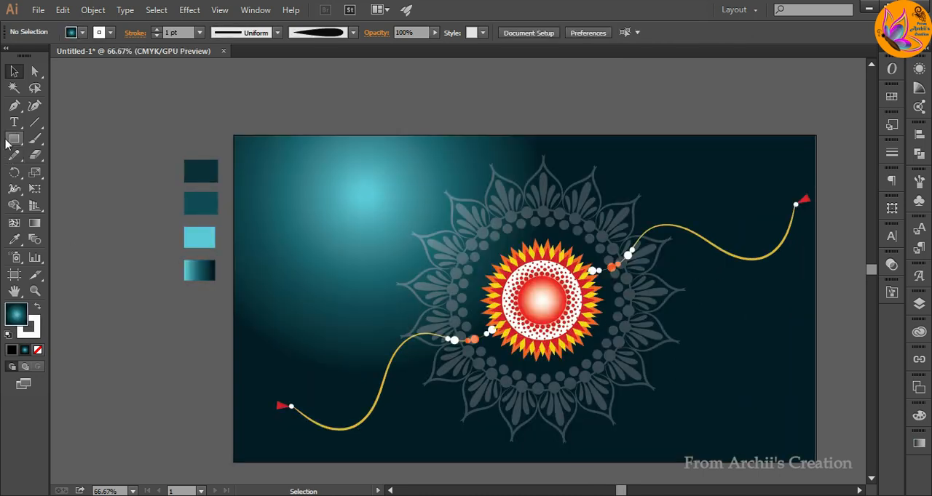
Draw a circle outside the artboard near its lower-left corner and remove the circle's fill.
{"action": "left_click_drag", "start_coordinate": [7, 143], "coordinate": [59, 171]}
{"action": "left_click_drag", "start_coordinate": [113, 324], "coordinate": [201, 432]}
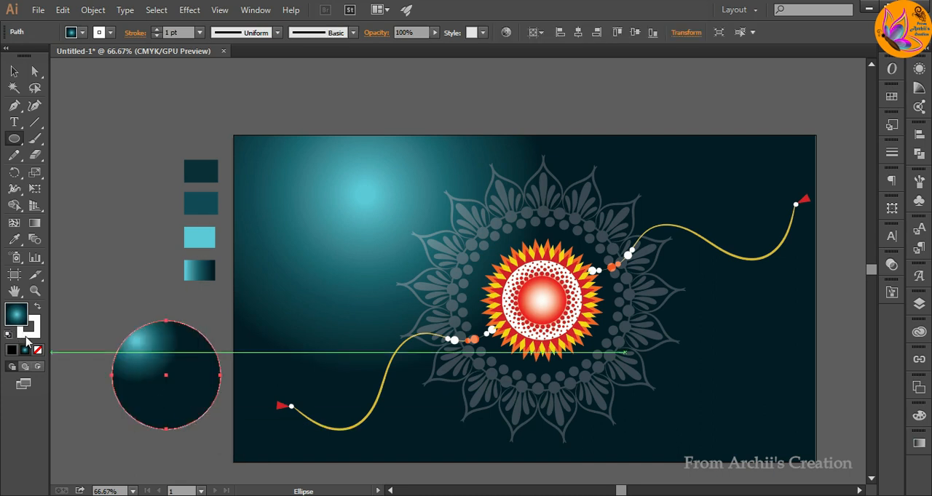
{"action": "left_click", "coordinate": [16, 315]}
{"action": "left_click", "coordinate": [39, 350]}
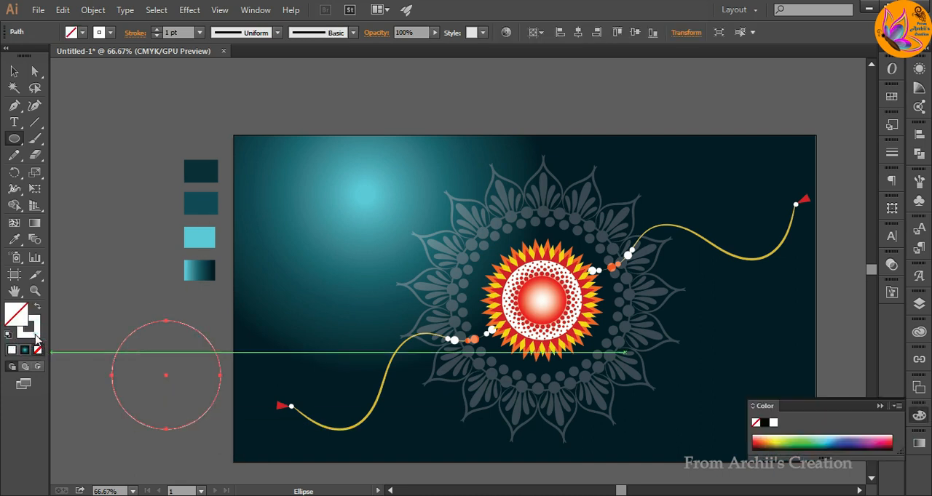
Set the circle's stroke to bright yellow with a weight of 7 pt.
{"action": "double_click", "coordinate": [27, 331]}
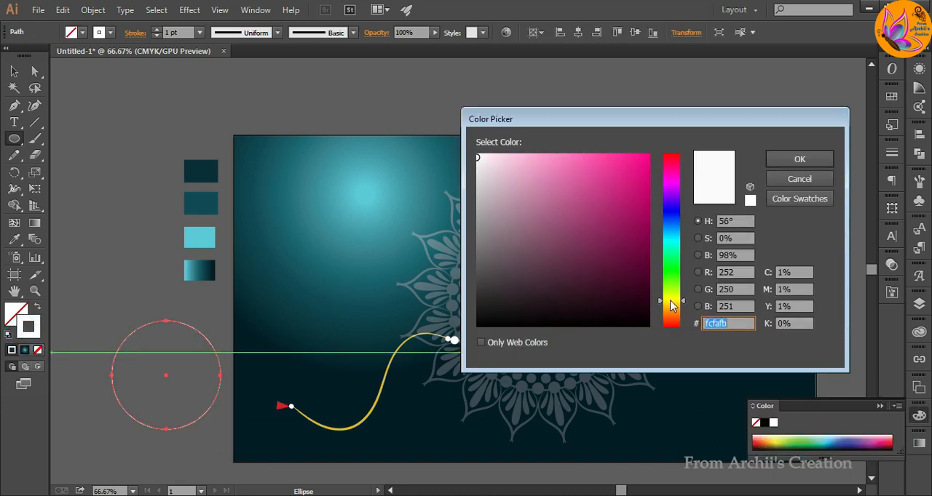
{"action": "left_click", "coordinate": [671, 301]}
{"action": "left_click", "coordinate": [646, 156]}
{"action": "left_click", "coordinate": [791, 159]}
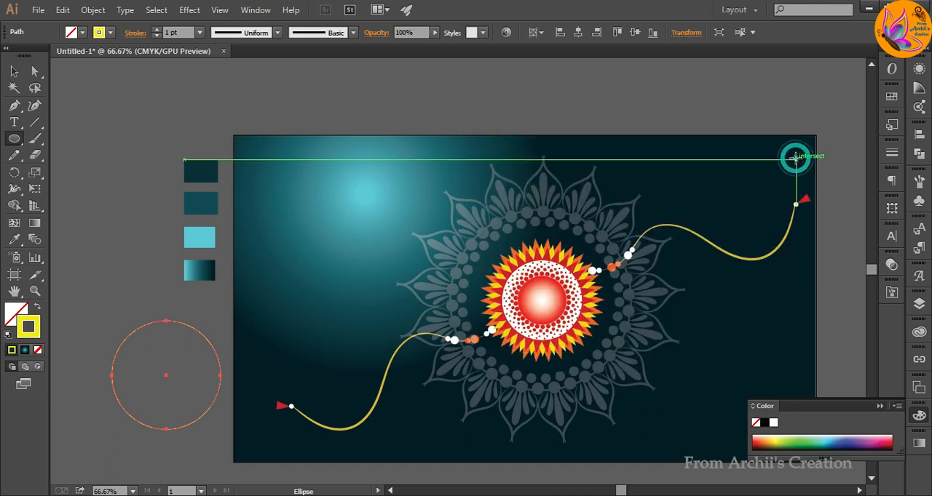
{"action": "left_click", "coordinate": [156, 31]}
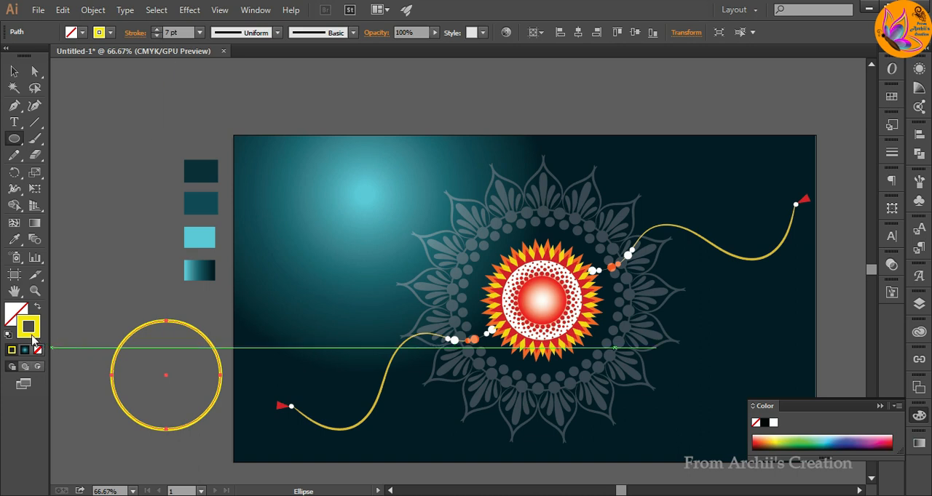
Fill the circle with the same yellow as its stroke and deselect it.
{"action": "left_click_drag", "start_coordinate": [33, 339], "coordinate": [14, 318]}
{"action": "left_click", "coordinate": [14, 72]}
{"action": "left_click", "coordinate": [71, 127]}
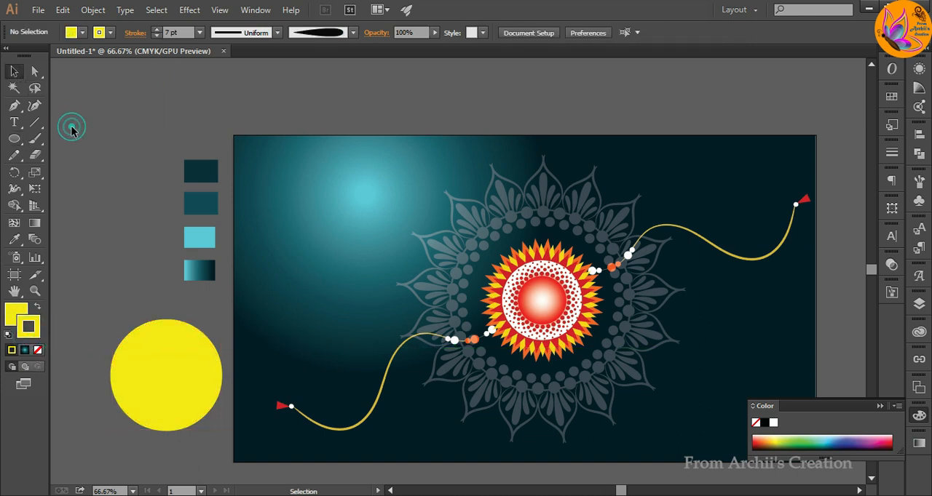
Start an Outer Glow effect on the yellow circle with preview on and choose bright yellow as the glow colour.
{"action": "left_click", "coordinate": [148, 350]}
{"action": "left_click", "coordinate": [190, 10]}
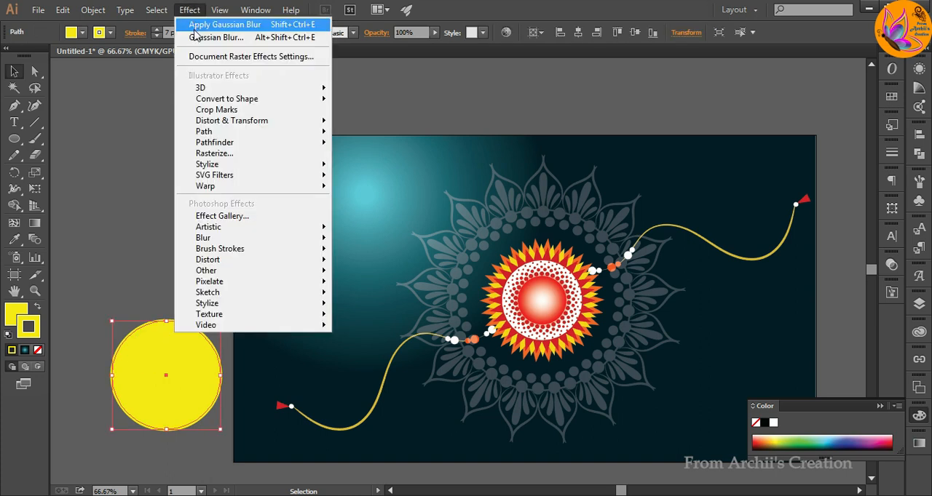
{"action": "mouse_move", "coordinate": [223, 165]}
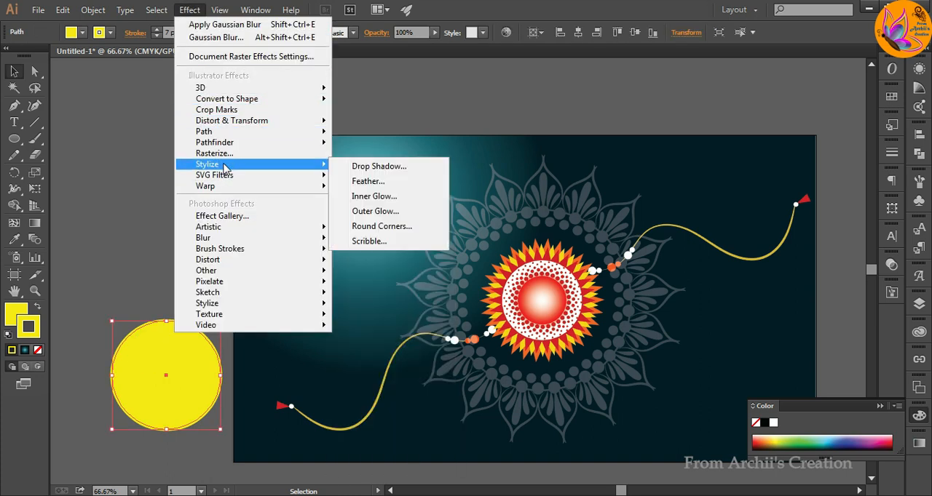
{"action": "left_click", "coordinate": [397, 213]}
{"action": "left_click", "coordinate": [322, 368]}
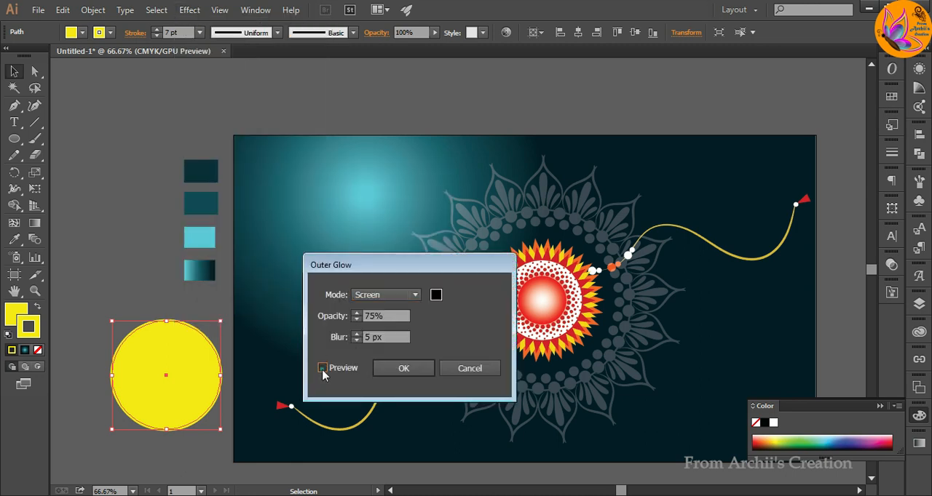
{"action": "left_click", "coordinate": [437, 295]}
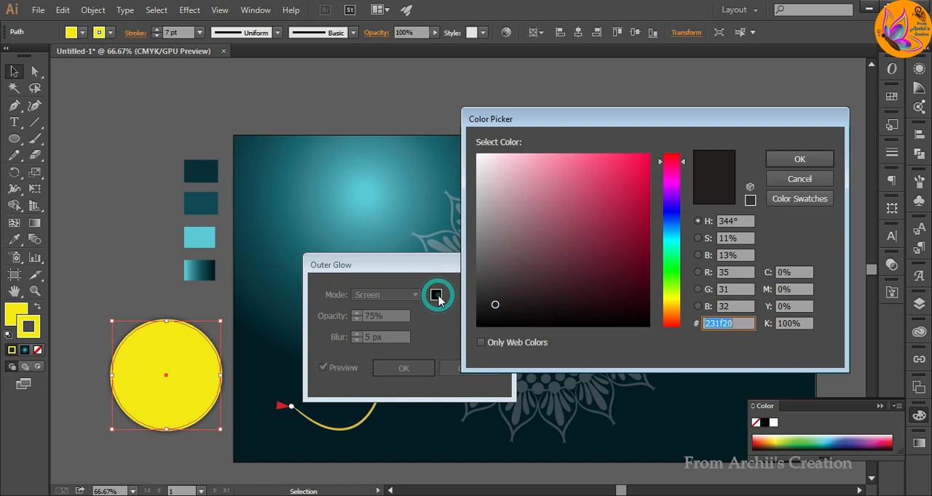
{"action": "left_click", "coordinate": [673, 301]}
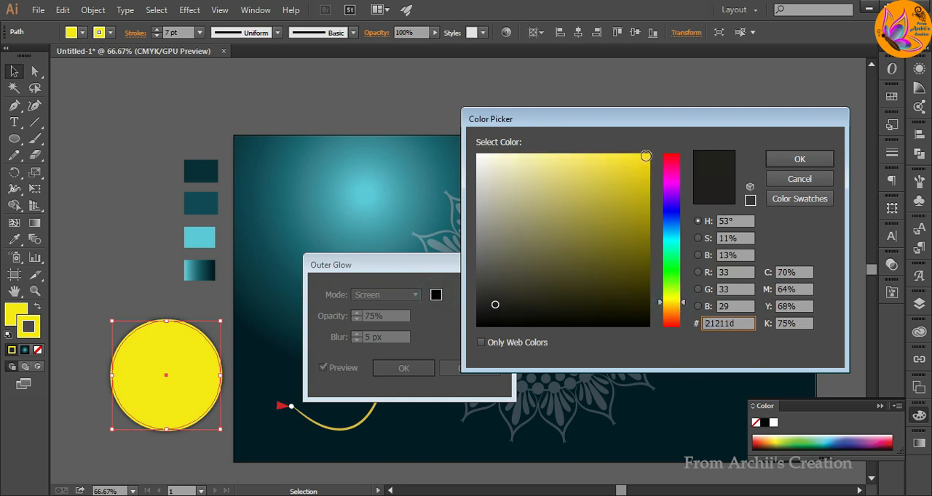
{"action": "left_click", "coordinate": [646, 153]}
{"action": "left_click", "coordinate": [796, 159]}
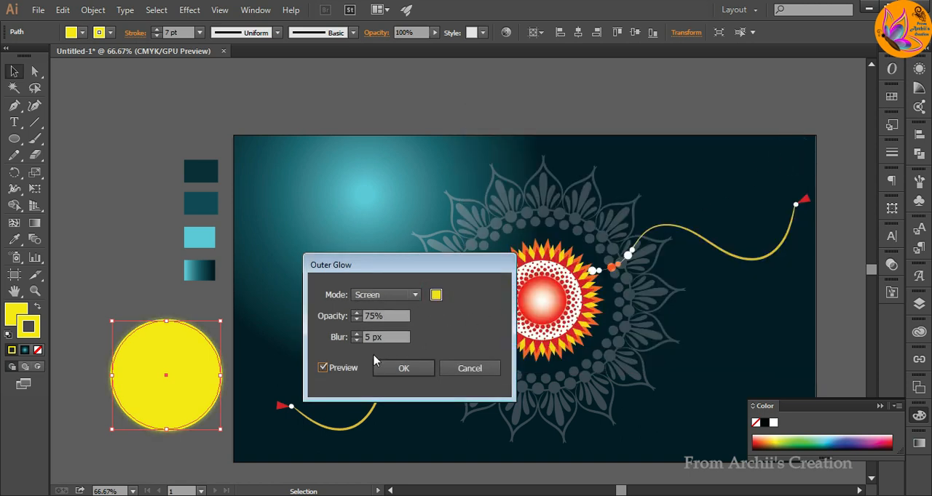
Apply the Outer Glow with 77% opacity and an 8 px blur, and deselect the circle.
{"action": "left_click", "coordinate": [356, 314]}
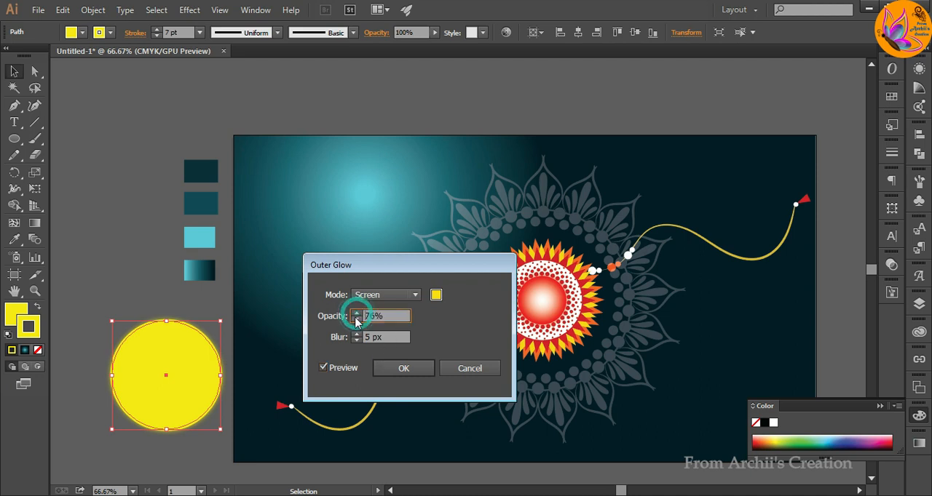
{"action": "left_click", "coordinate": [357, 313]}
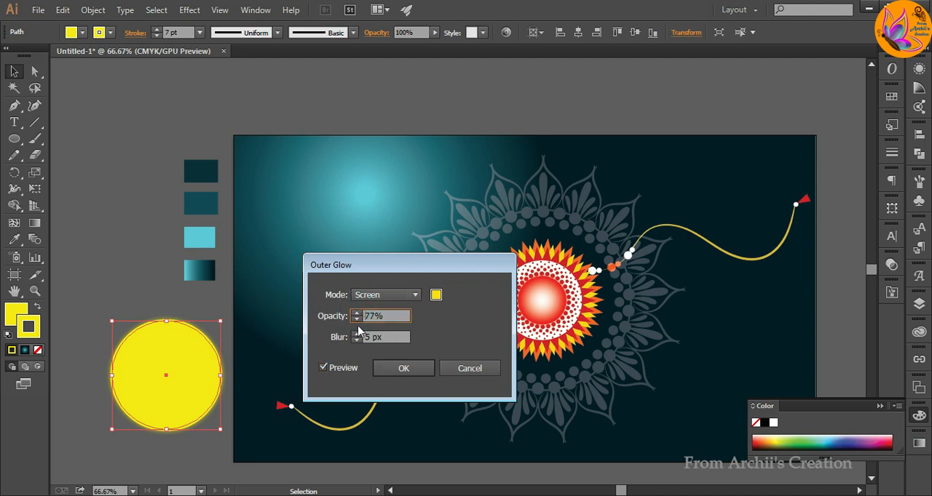
{"action": "left_click", "coordinate": [357, 334]}
{"action": "left_click", "coordinate": [357, 334]}
{"action": "left_click", "coordinate": [357, 334]}
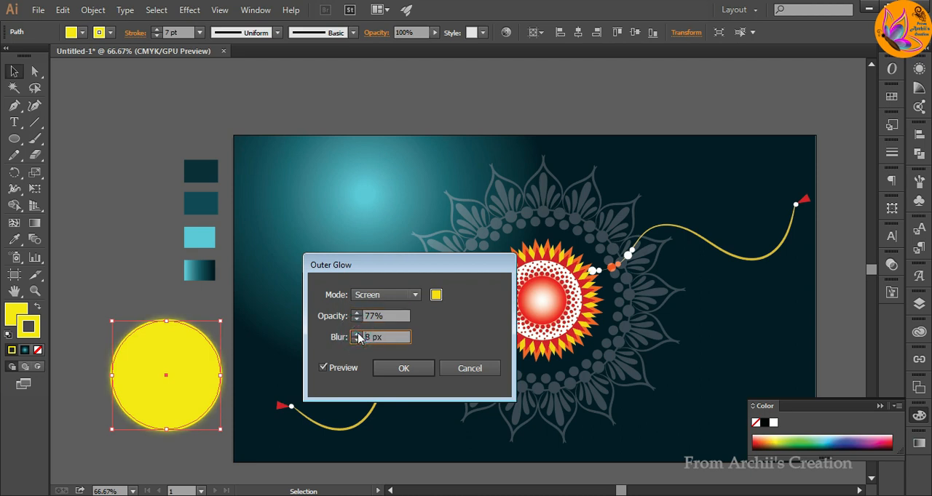
{"action": "left_click", "coordinate": [404, 368]}
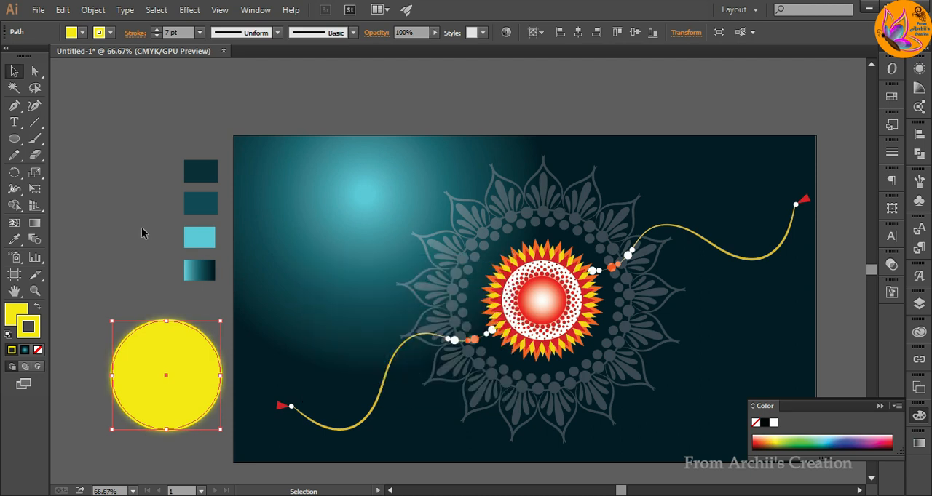
{"action": "left_click", "coordinate": [171, 107]}
Duplicate the glowing circle up beside the colour swatches and apply a slightly increased Gaussian Blur to the copy.
{"action": "left_click_drag", "start_coordinate": [177, 369], "coordinate": [125, 197]}
{"action": "left_click", "coordinate": [189, 10]}
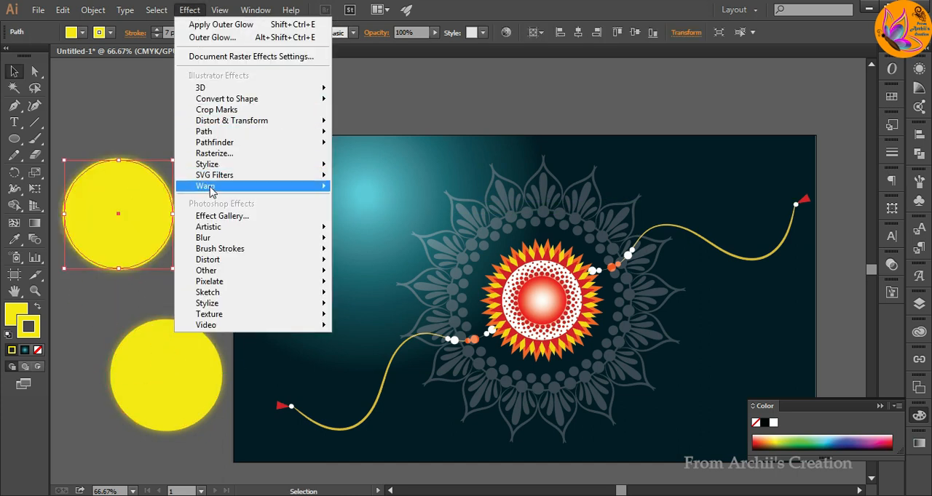
{"action": "mouse_move", "coordinate": [213, 240]}
{"action": "left_click", "coordinate": [371, 238]}
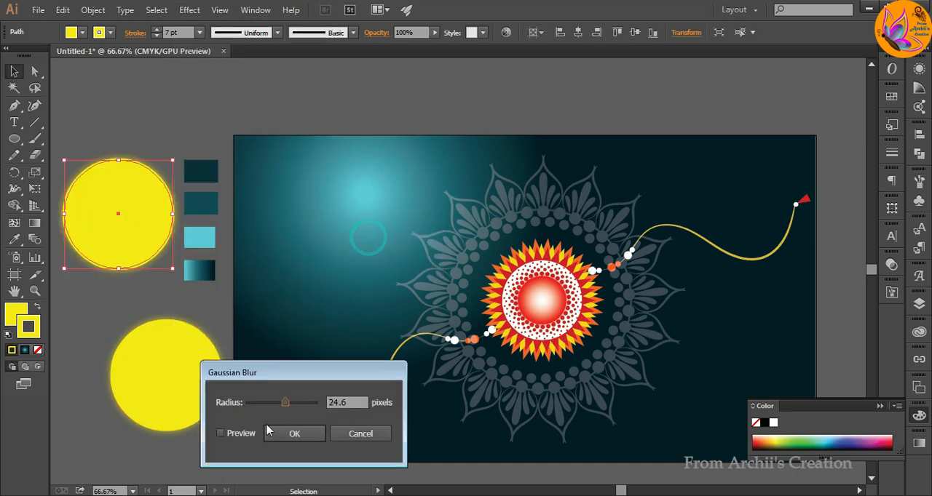
{"action": "left_click", "coordinate": [221, 434]}
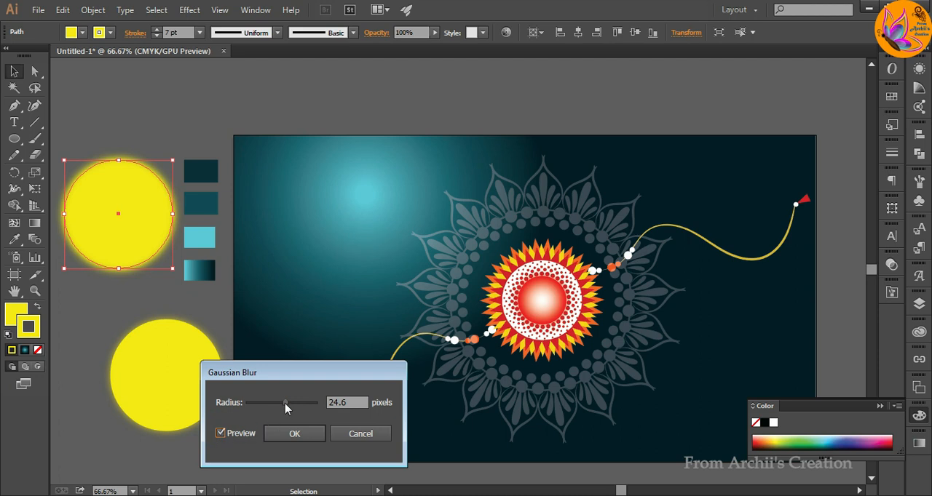
{"action": "left_click_drag", "start_coordinate": [284, 403], "coordinate": [289, 407]}
{"action": "left_click_drag", "start_coordinate": [288, 408], "coordinate": [289, 409]}
{"action": "left_click", "coordinate": [294, 434]}
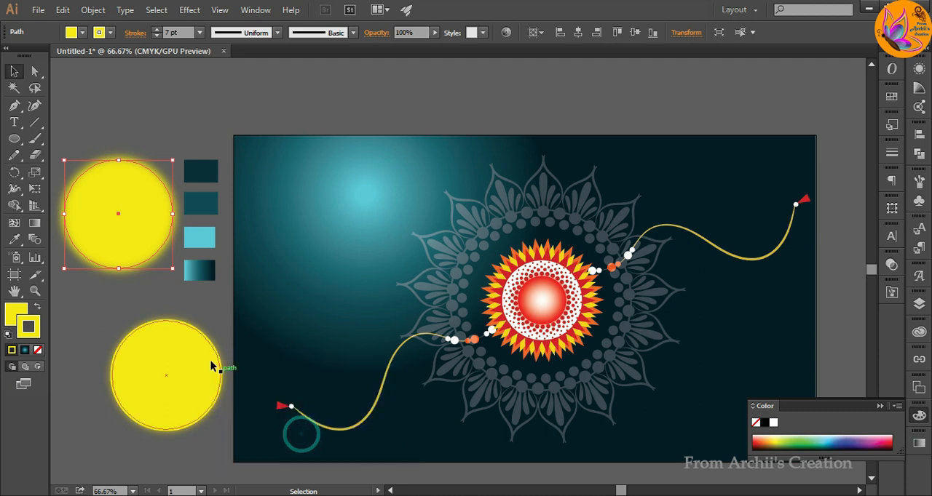
{"action": "left_click", "coordinate": [100, 314]}
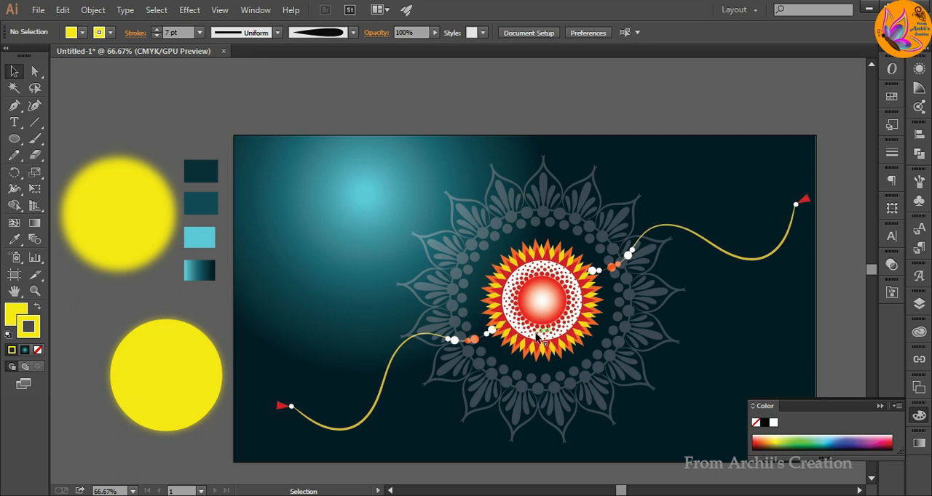
Duplicate the lower glowing yellow circle onto the artboard's left edge and make the copy's fill and stroke dark red.
{"action": "left_click_drag", "start_coordinate": [175, 372], "coordinate": [280, 296]}
{"action": "double_click", "coordinate": [20, 314]}
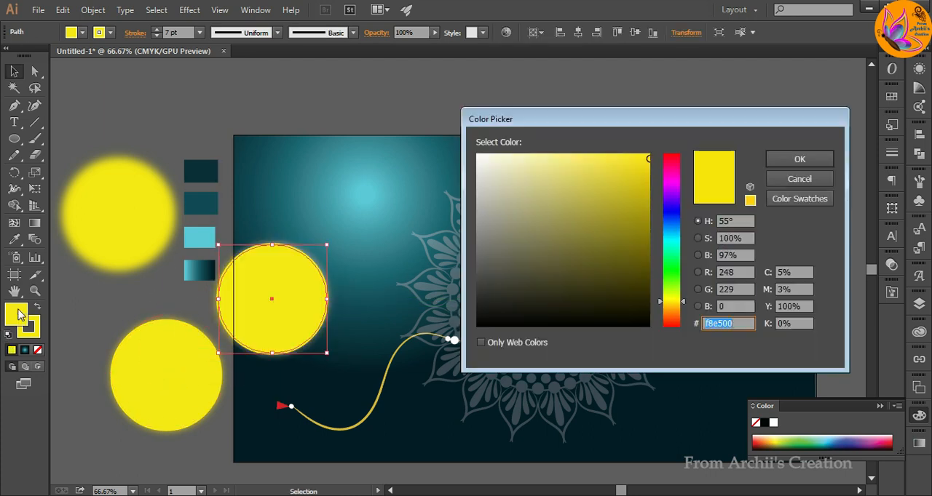
{"action": "left_click", "coordinate": [674, 163]}
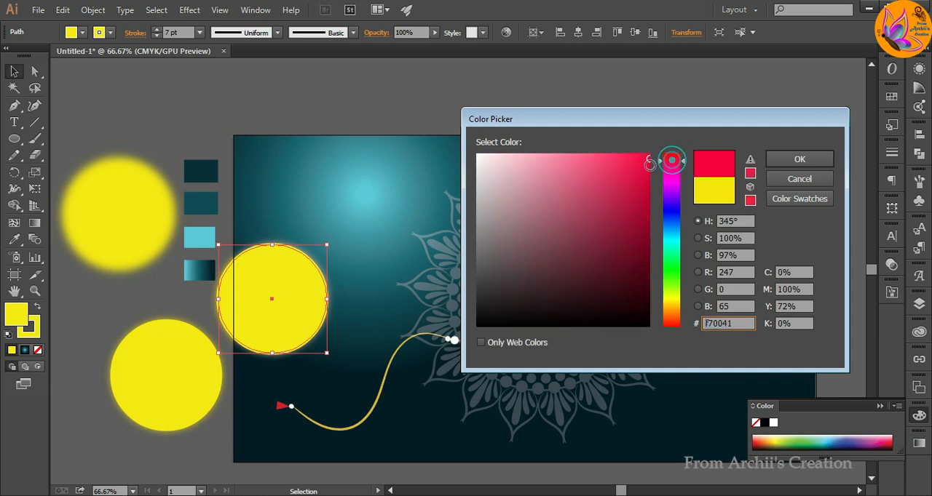
{"action": "left_click", "coordinate": [642, 220]}
{"action": "left_click", "coordinate": [799, 159]}
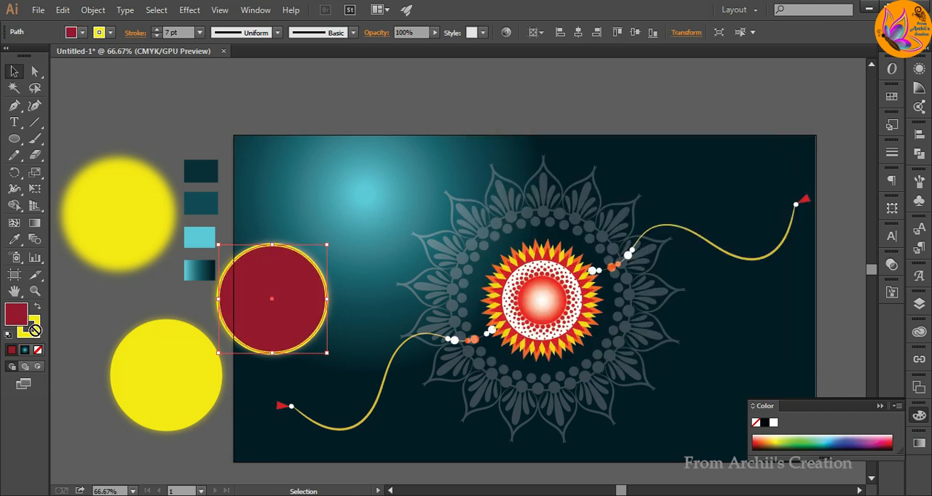
{"action": "left_click_drag", "start_coordinate": [37, 320], "coordinate": [39, 321]}
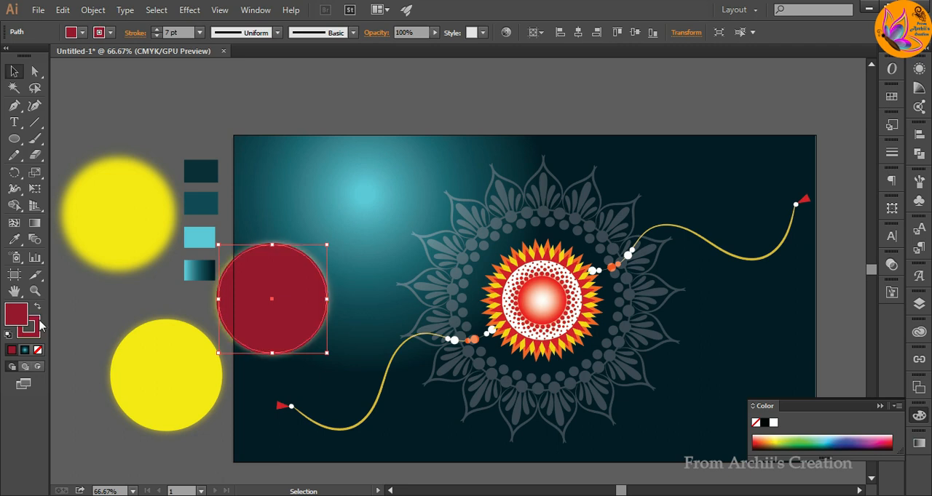
Add a new red Outer Glow in Screen mode to the dark red circle with 77% opacity and 8 px blur, and deselect it.
{"action": "left_click", "coordinate": [189, 10]}
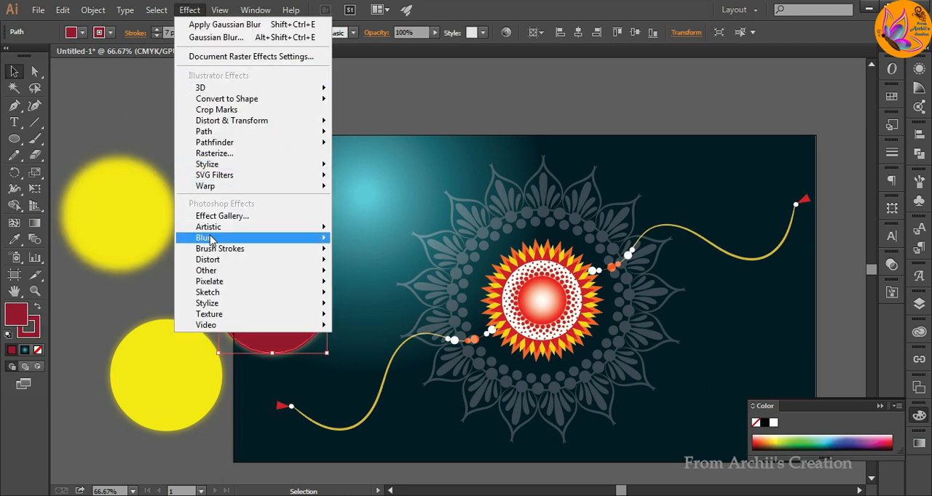
{"action": "mouse_move", "coordinate": [209, 238]}
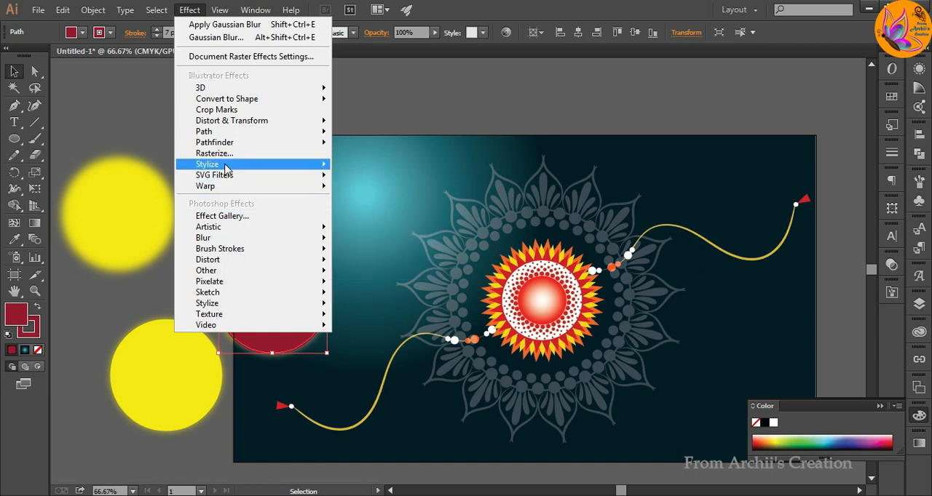
{"action": "mouse_move", "coordinate": [298, 166]}
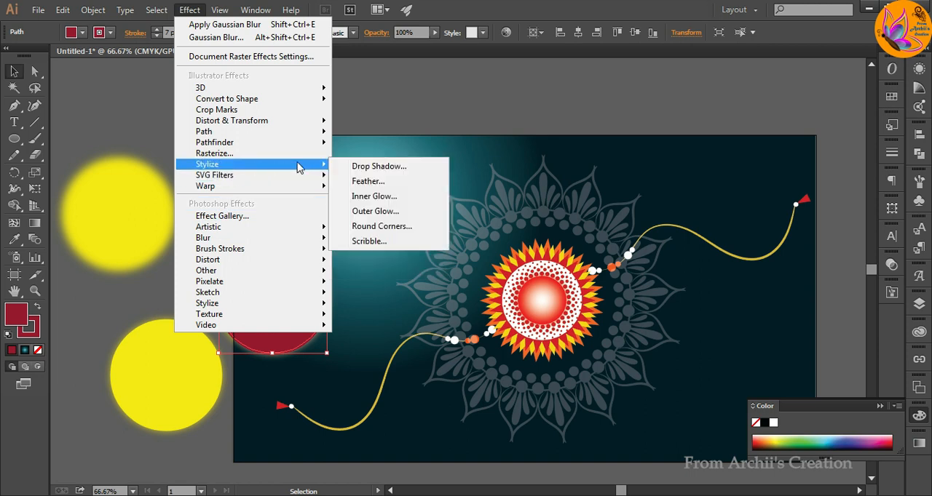
{"action": "left_click", "coordinate": [390, 211]}
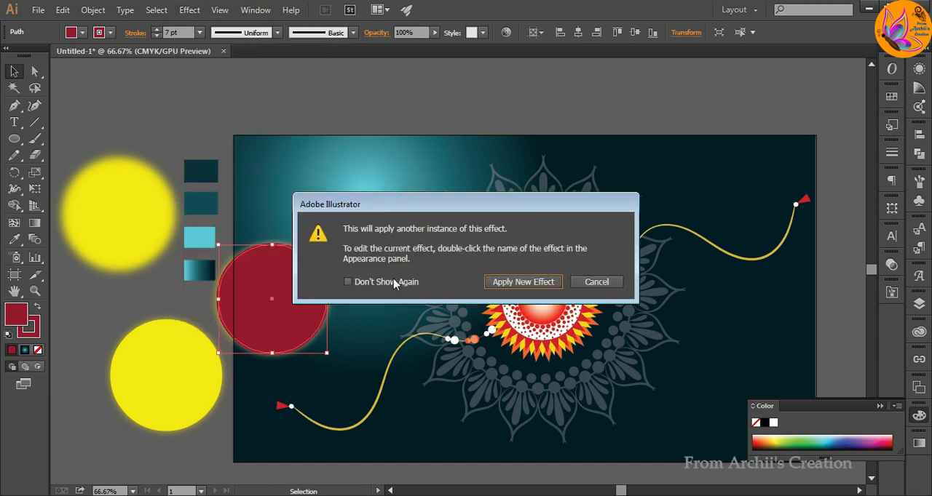
{"action": "left_click", "coordinate": [518, 287]}
{"action": "left_click", "coordinate": [436, 295]}
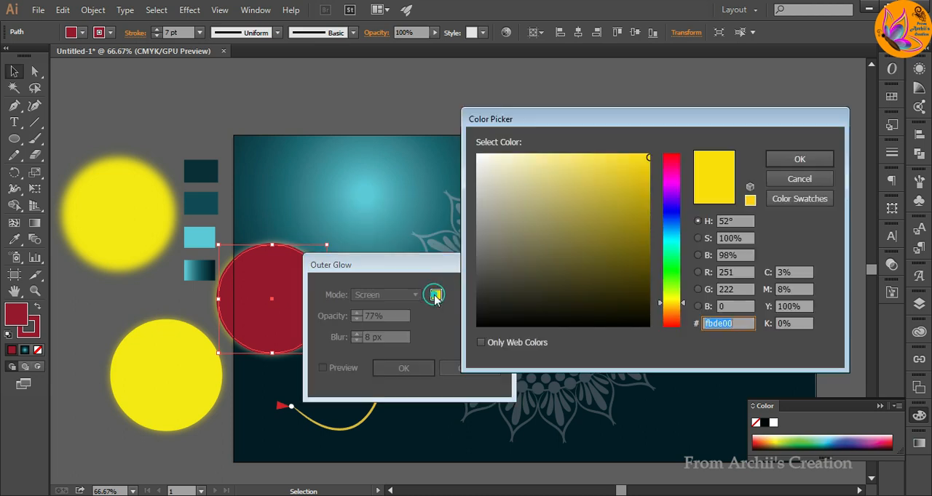
{"action": "left_click", "coordinate": [670, 156]}
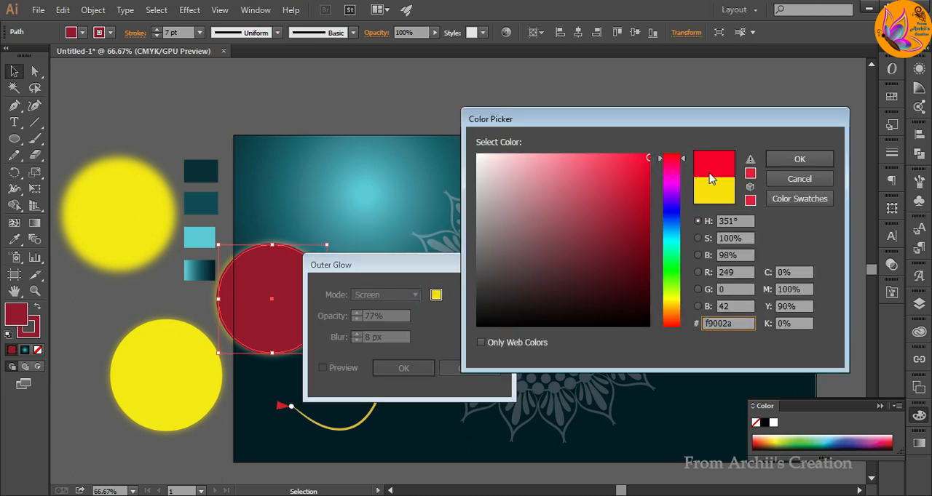
{"action": "left_click", "coordinate": [799, 159]}
{"action": "left_click", "coordinate": [322, 369]}
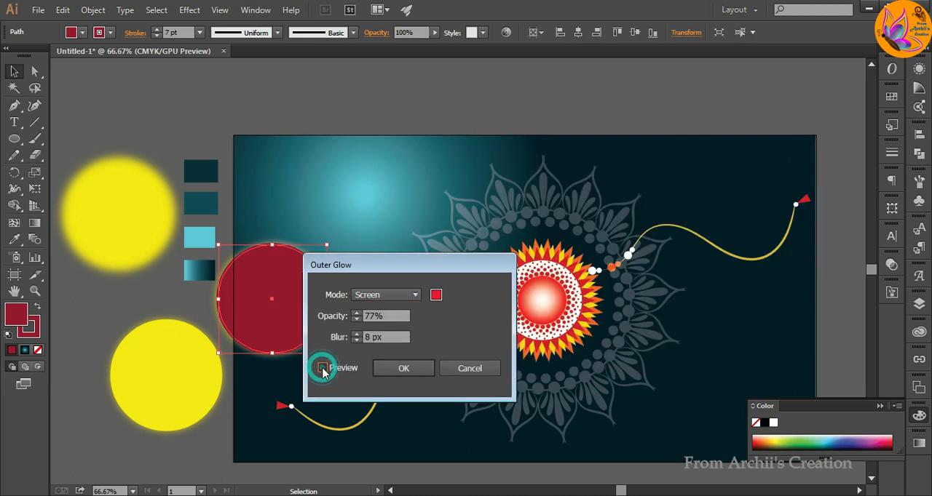
{"action": "left_click", "coordinate": [397, 368]}
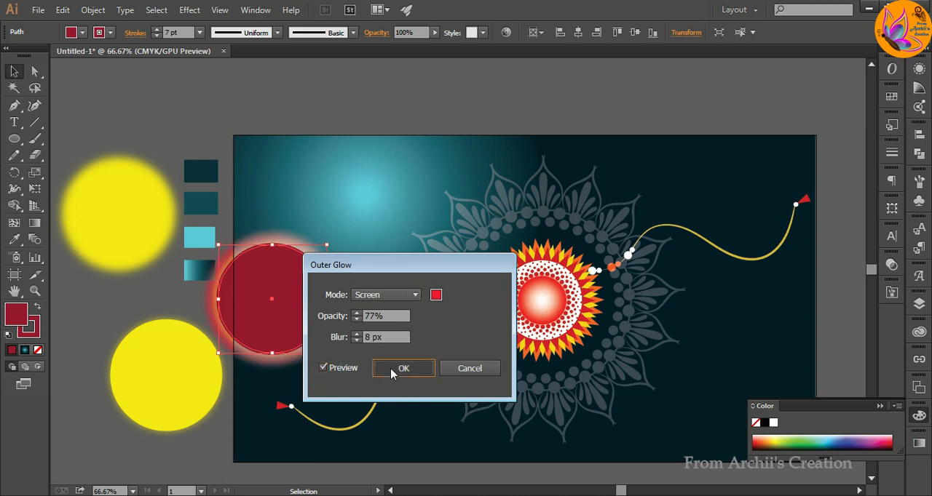
{"action": "left_click", "coordinate": [216, 110]}
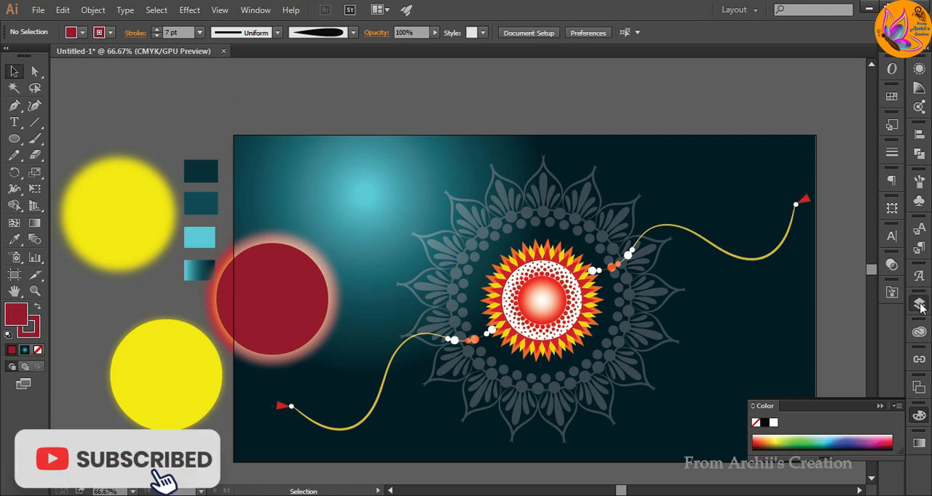
Create a new layer above Layer 2 and move the rakhi emblem group from Layer 2 into it.
{"action": "left_click", "coordinate": [918, 304]}
{"action": "left_click", "coordinate": [835, 311]}
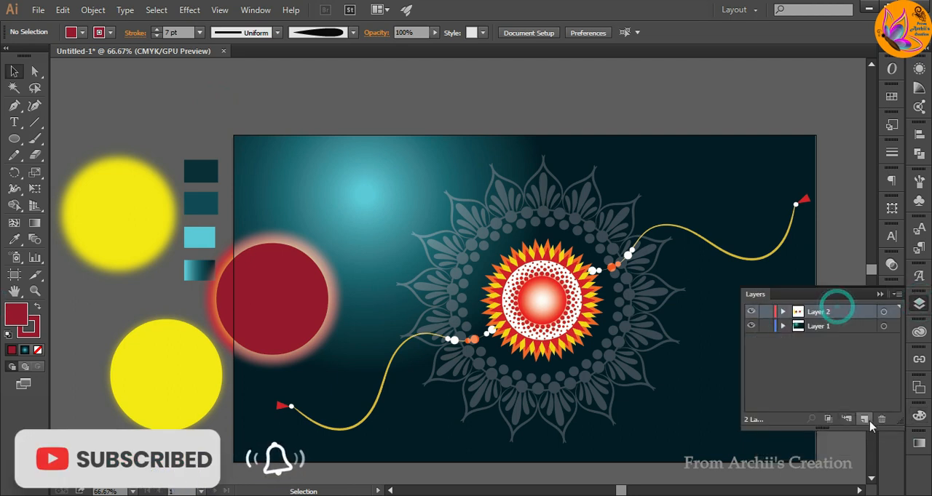
{"action": "left_click", "coordinate": [863, 420]}
{"action": "left_click", "coordinate": [783, 327]}
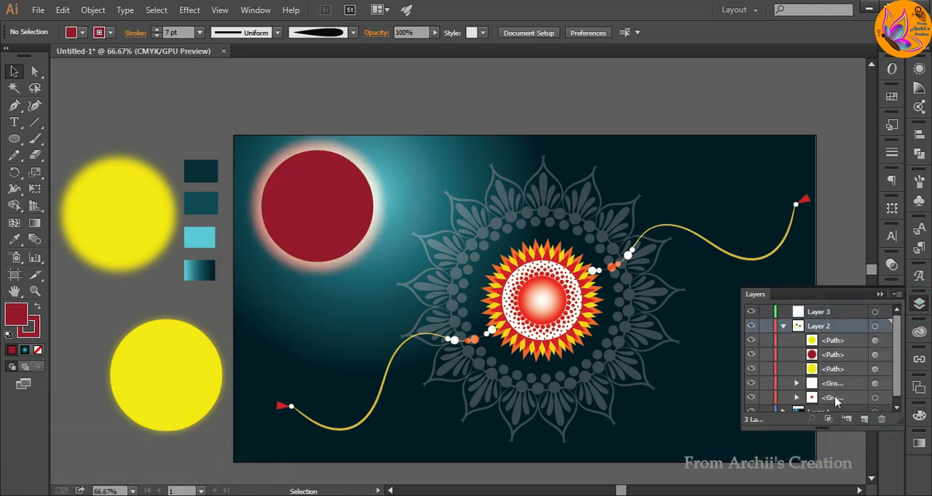
{"action": "left_click_drag", "start_coordinate": [840, 403], "coordinate": [818, 312]}
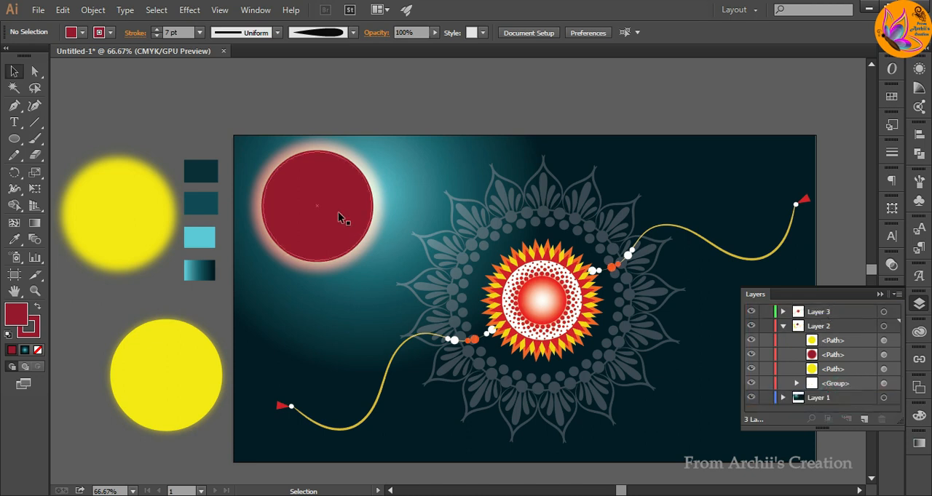
Move the dark red circle and both yellow circles behind the centre of the rakhi emblem and deselect them.
{"action": "left_click_drag", "start_coordinate": [338, 212], "coordinate": [566, 311]}
{"action": "left_click_drag", "start_coordinate": [156, 380], "coordinate": [532, 312]}
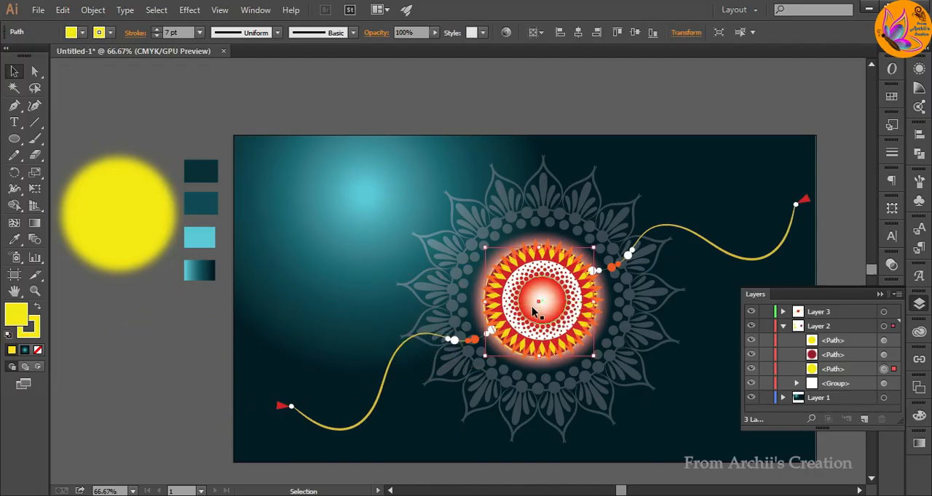
{"action": "left_click", "coordinate": [196, 329]}
{"action": "left_click_drag", "start_coordinate": [94, 209], "coordinate": [540, 298]}
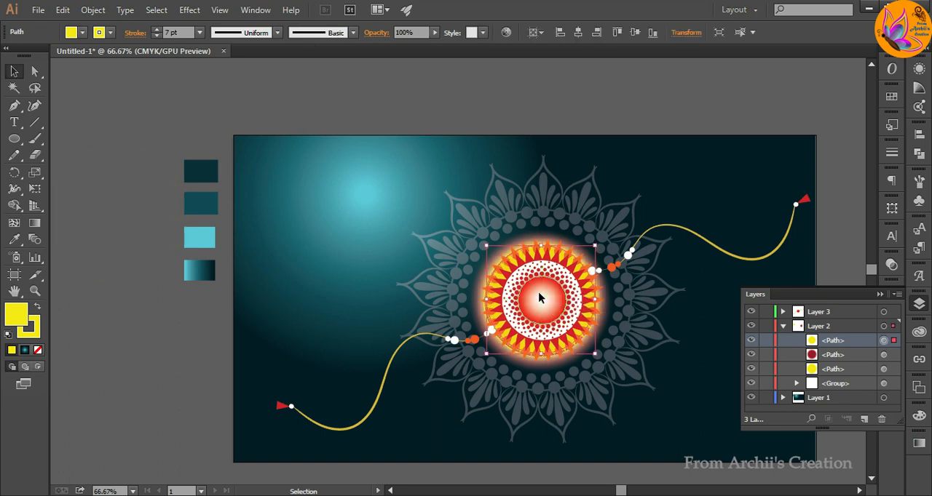
{"action": "left_click", "coordinate": [162, 352]}
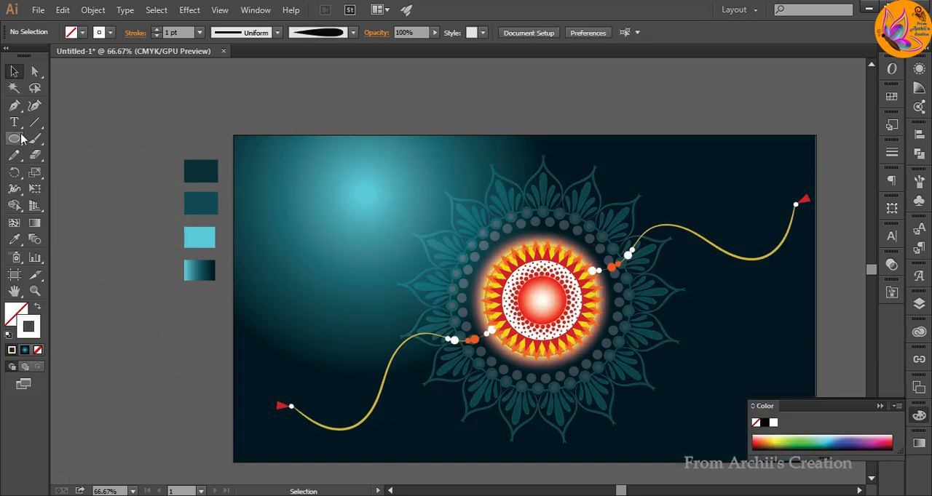
Add the text "Happy" at 72 pt on the pasteboard below the colour swatches and deselect it.
{"action": "key", "text": "t"}
{"action": "left_click", "coordinate": [126, 332]}
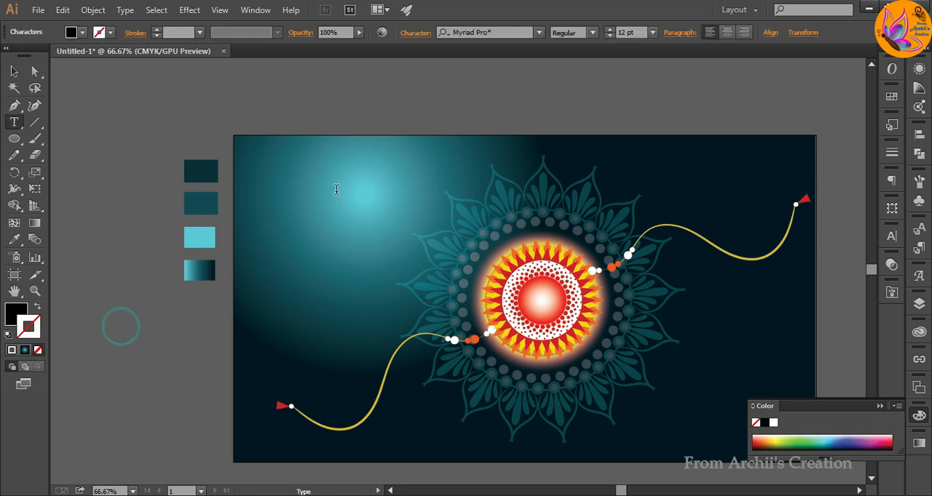
{"action": "left_click", "coordinate": [652, 32]}
{"action": "left_click", "coordinate": [670, 276]}
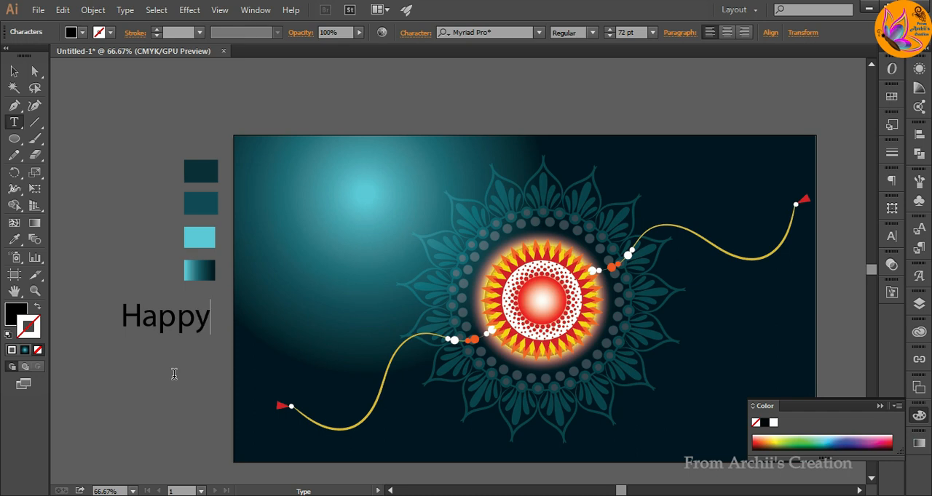
{"action": "left_click", "coordinate": [15, 71]}
{"action": "left_click", "coordinate": [83, 150]}
Add a separate text "Raksha" directly below "Happy" and deselect it.
{"action": "key", "text": "t"}
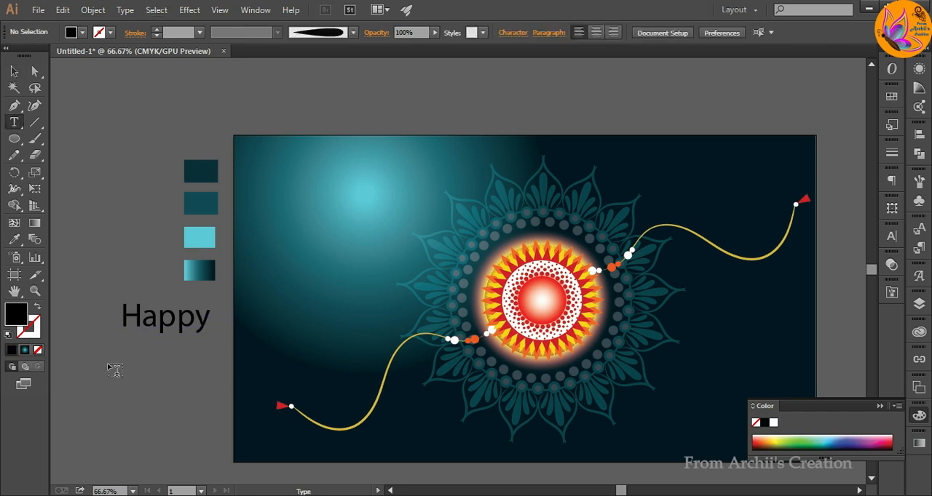
{"action": "left_click", "coordinate": [108, 372]}
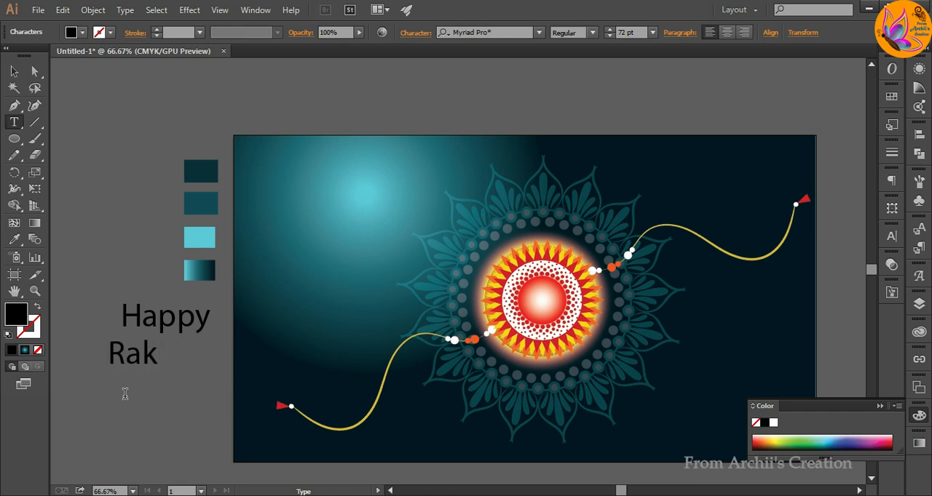
{"action": "left_click", "coordinate": [14, 70]}
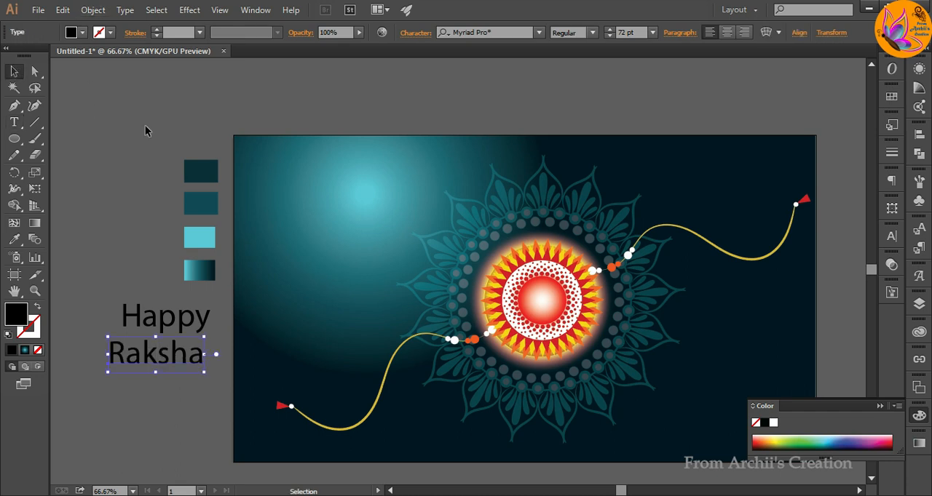
{"action": "left_click", "coordinate": [143, 126]}
Add a separate text "Bandhan" below "Raksha" and shift it left, clear of the artboard.
{"action": "key", "text": "t"}
{"action": "left_click", "coordinate": [134, 413]}
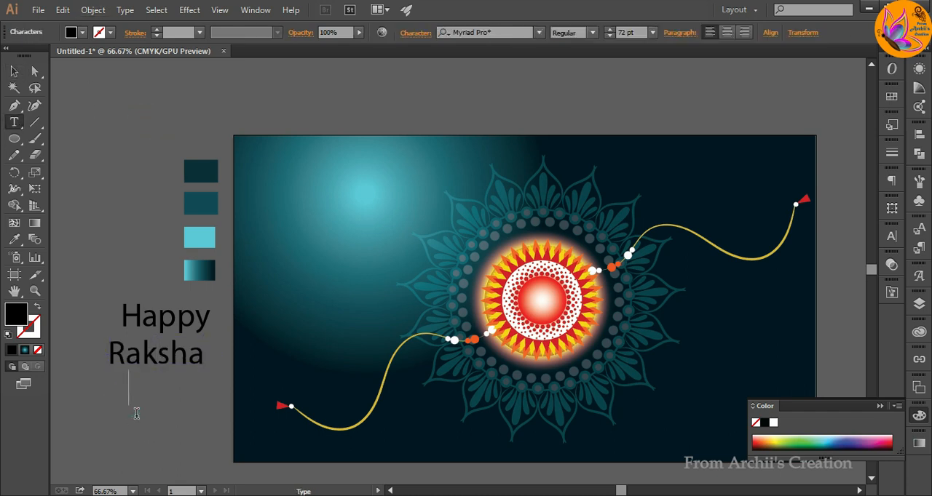
{"action": "type", "text": "Bandhan"}
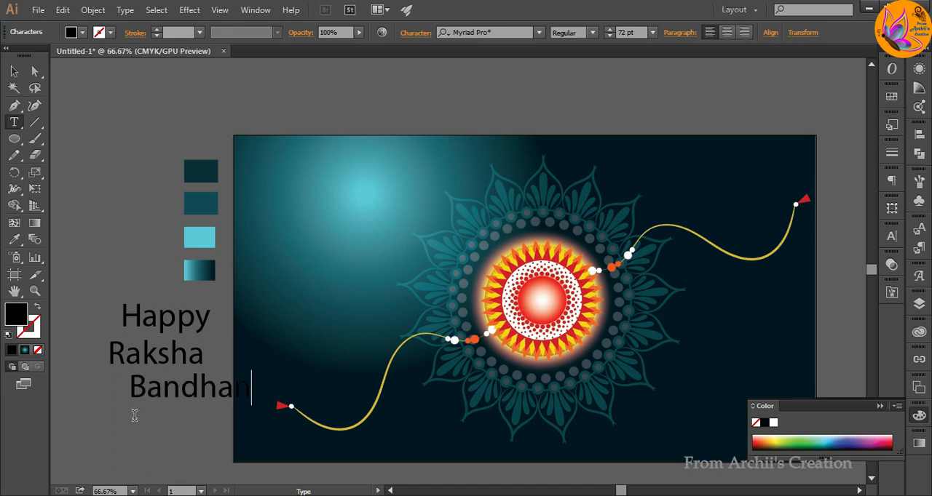
{"action": "left_click", "coordinate": [14, 70]}
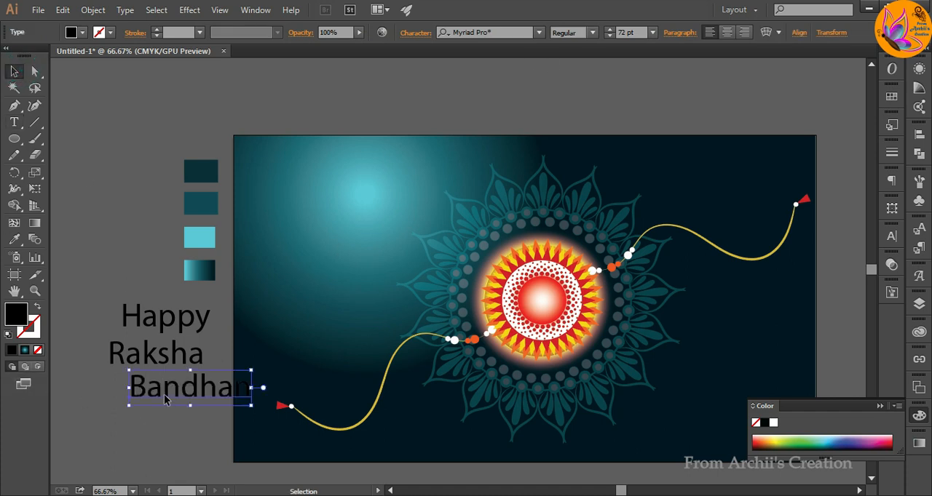
{"action": "left_click_drag", "start_coordinate": [165, 399], "coordinate": [121, 401]}
Change the font of "Bandhan" to Script MT Bold.
{"action": "left_click", "coordinate": [539, 33]}
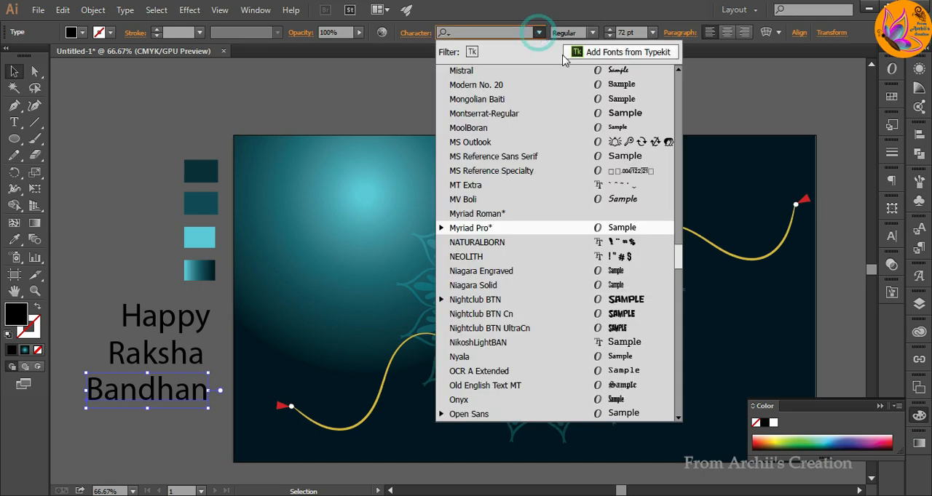
{"action": "scroll", "coordinate": [637, 364], "scroll_direction": "down", "scroll_amount": 10}
{"action": "left_click", "coordinate": [626, 356]}
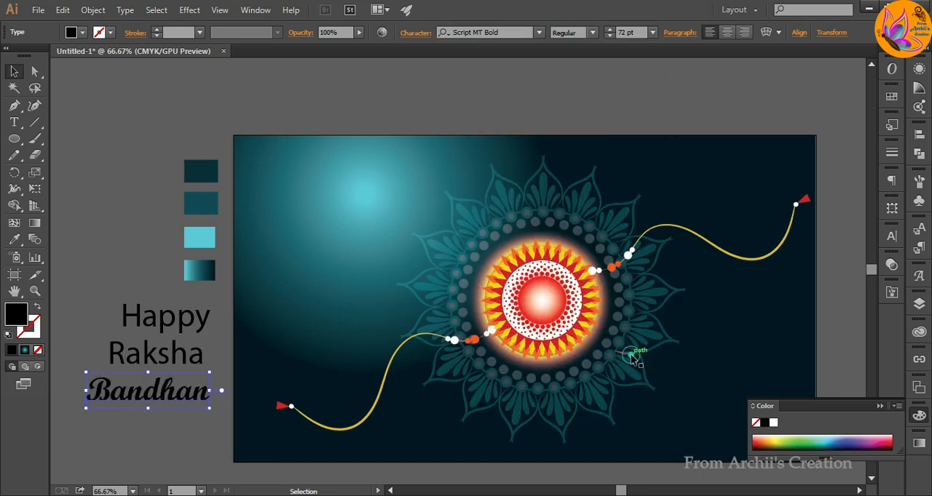
Fill "Bandhan" with near-white fcfcfc and move it onto the artboard, left of the mandala.
{"action": "double_click", "coordinate": [16, 313]}
{"action": "left_click", "coordinate": [478, 155]}
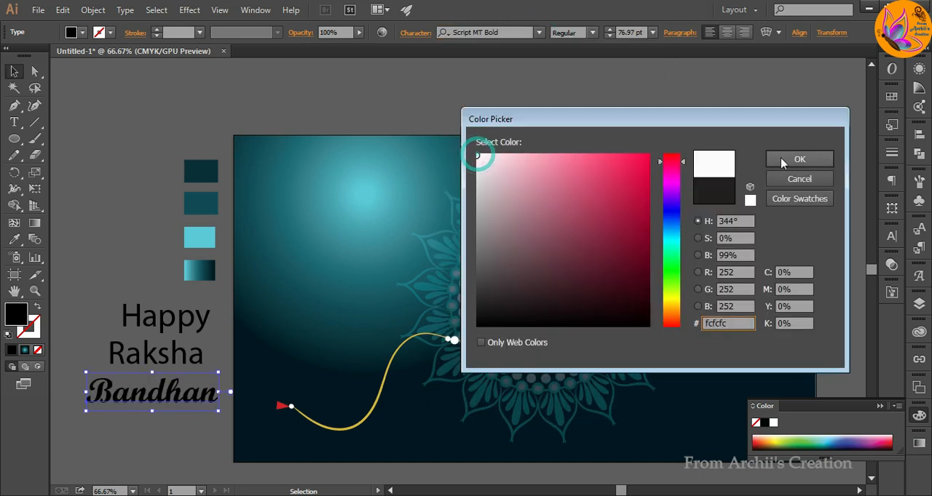
{"action": "left_click", "coordinate": [781, 156]}
{"action": "left_click", "coordinate": [101, 208]}
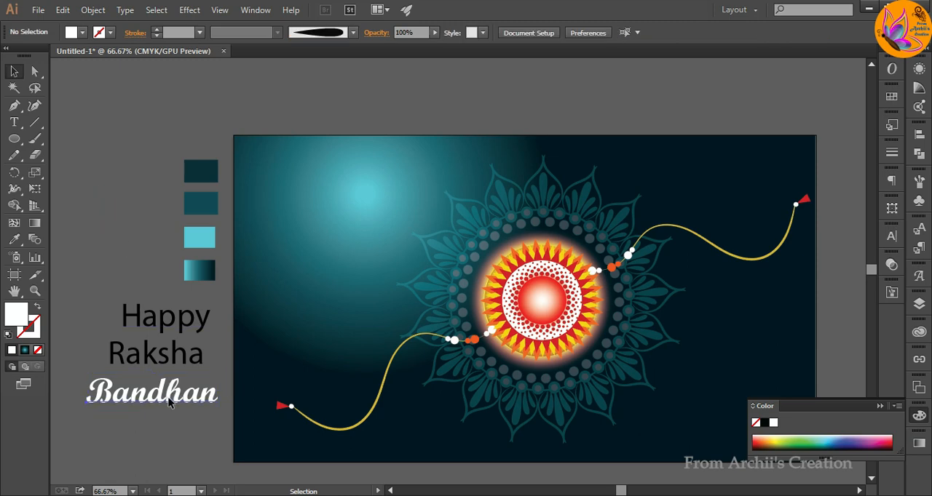
{"action": "left_click_drag", "start_coordinate": [169, 402], "coordinate": [329, 299]}
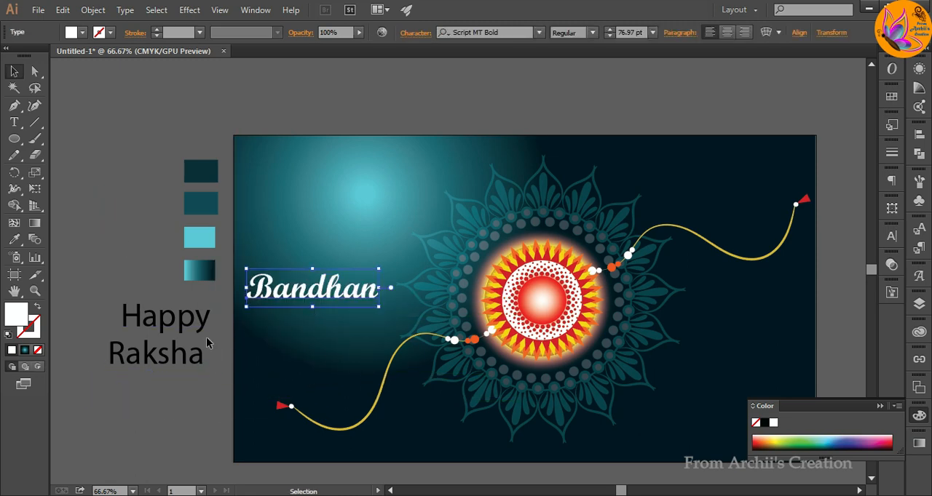
Change the font of "Raksha" to Lucida Bright.
{"action": "left_click", "coordinate": [171, 361]}
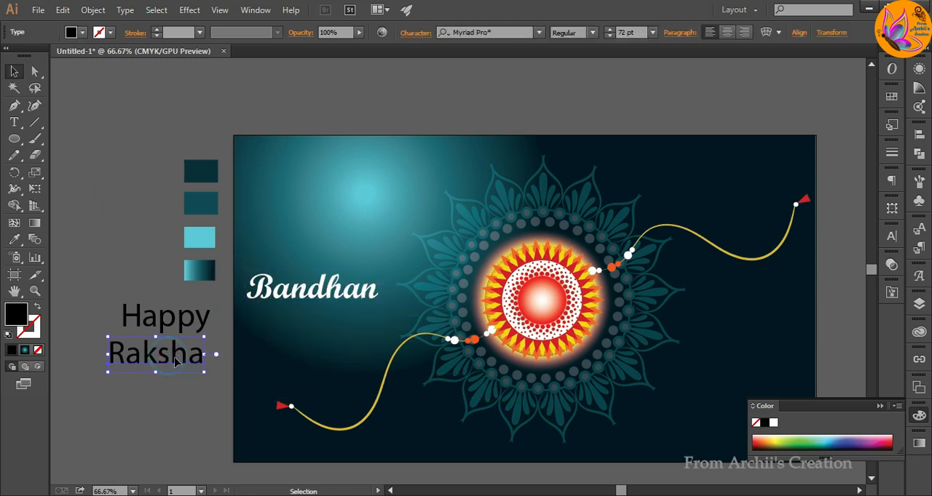
{"action": "left_click", "coordinate": [539, 32]}
{"action": "scroll", "coordinate": [554, 155], "scroll_direction": "up", "scroll_amount": 10}
{"action": "left_click", "coordinate": [623, 116]}
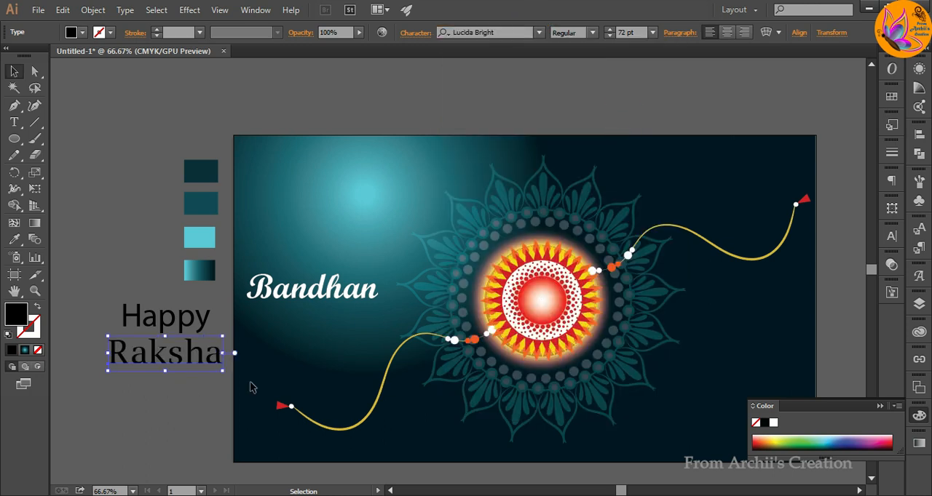
Fill "Raksha" with bright yellow and move it onto the artboard, directly above "Bandhan".
{"action": "double_click", "coordinate": [18, 315]}
{"action": "left_click", "coordinate": [674, 303]}
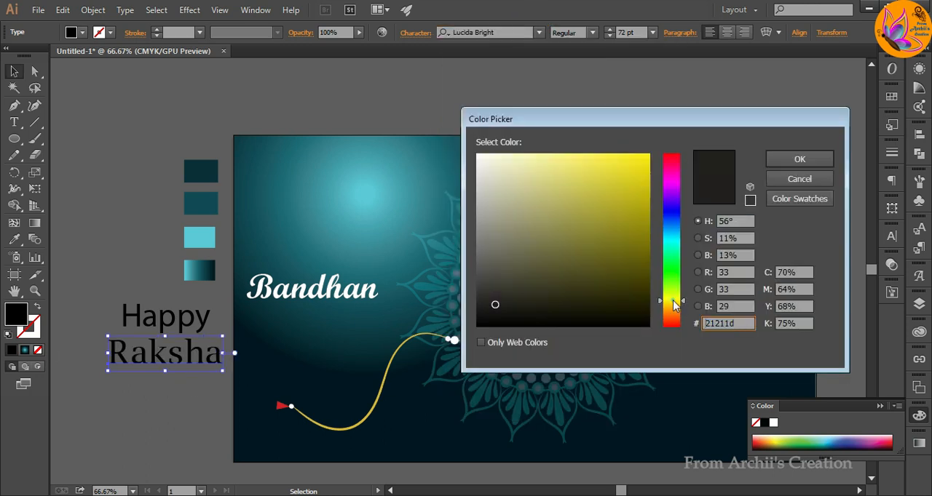
{"action": "left_click", "coordinate": [646, 157]}
{"action": "left_click", "coordinate": [798, 158]}
{"action": "left_click", "coordinate": [145, 415]}
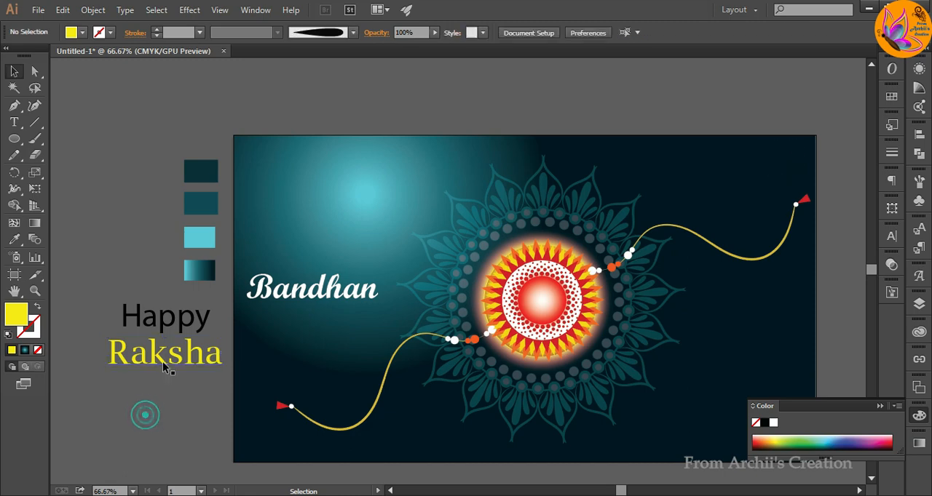
{"action": "left_click_drag", "start_coordinate": [162, 356], "coordinate": [321, 264]}
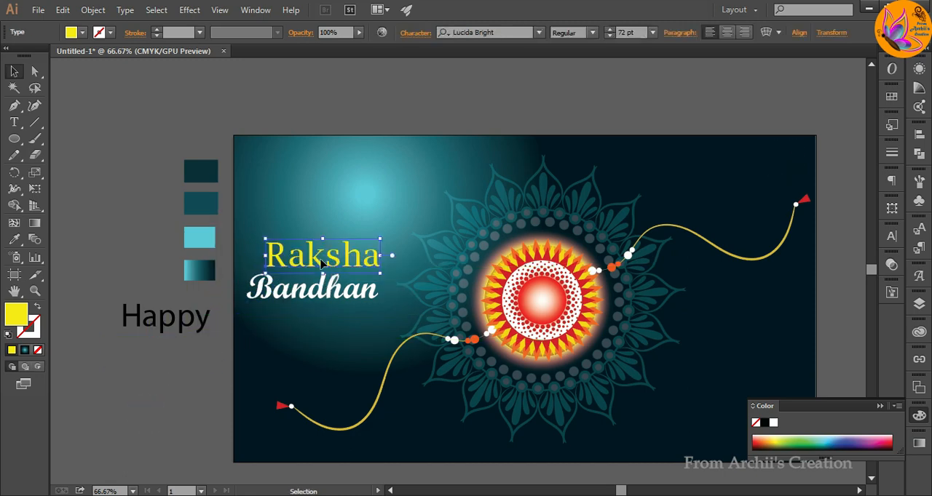
{"action": "left_click", "coordinate": [183, 396]}
Change the font of "Happy" to Lucida Bright Italic and fill it with yellow f9f206.
{"action": "left_click", "coordinate": [191, 318]}
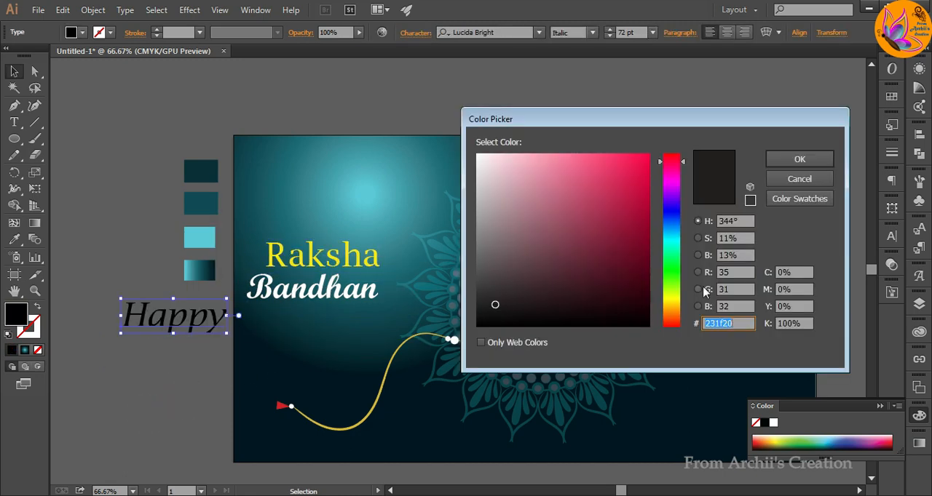
{"action": "left_click", "coordinate": [668, 298]}
{"action": "left_click", "coordinate": [646, 156]}
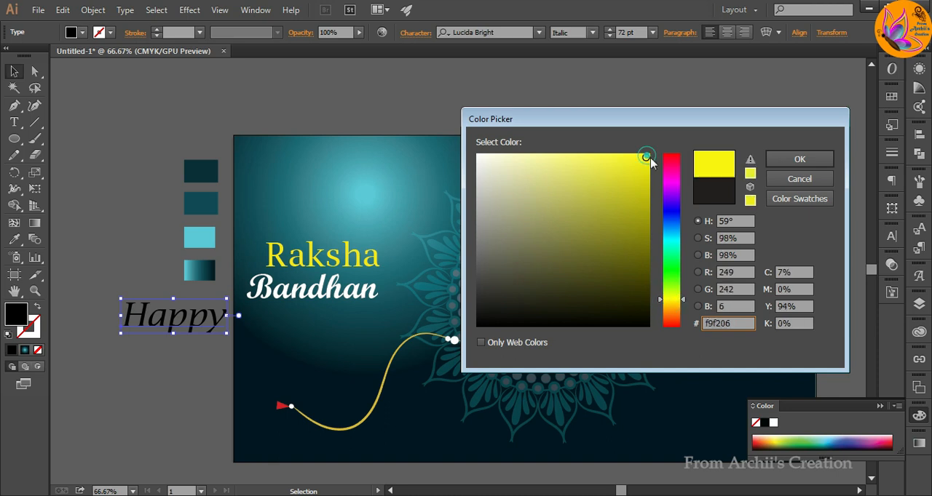
{"action": "left_click", "coordinate": [800, 159]}
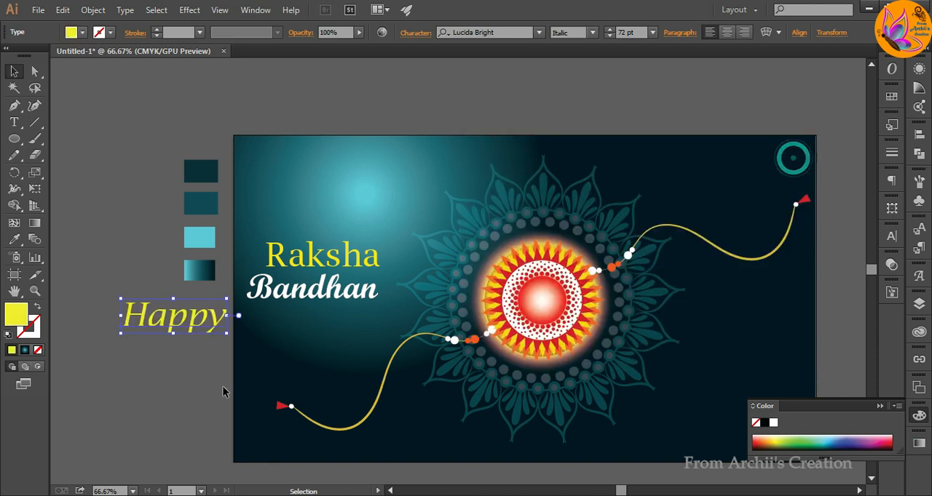
Move "Happy" onto the artboard directly above "Raksha", with their left edges aligned.
{"action": "left_click", "coordinate": [162, 383]}
{"action": "left_click_drag", "start_coordinate": [178, 324], "coordinate": [322, 233]}
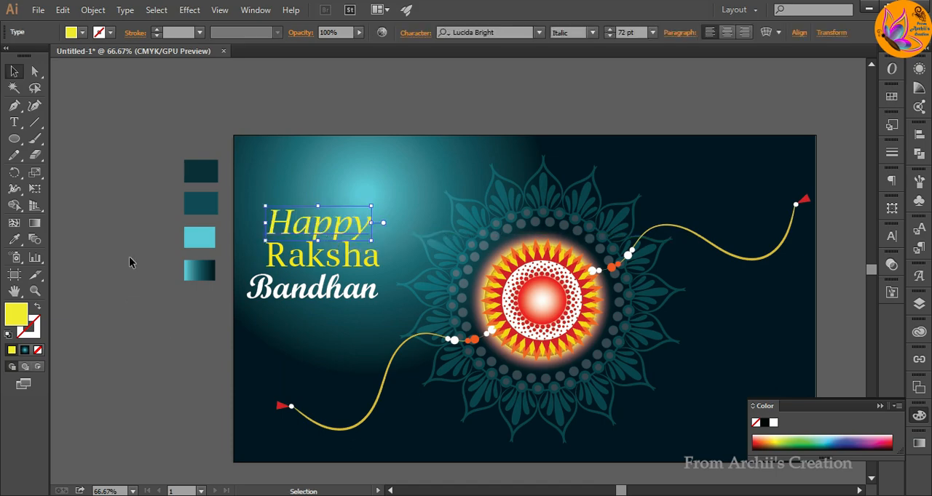
{"action": "left_click", "coordinate": [129, 256]}
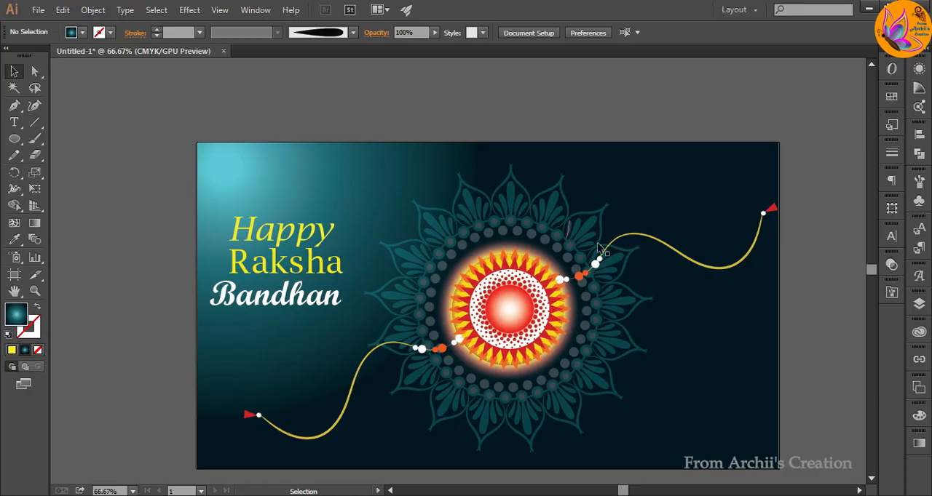
{"action": "scroll", "coordinate": [496, 301], "scroll_direction": "up", "scroll_amount": 2}
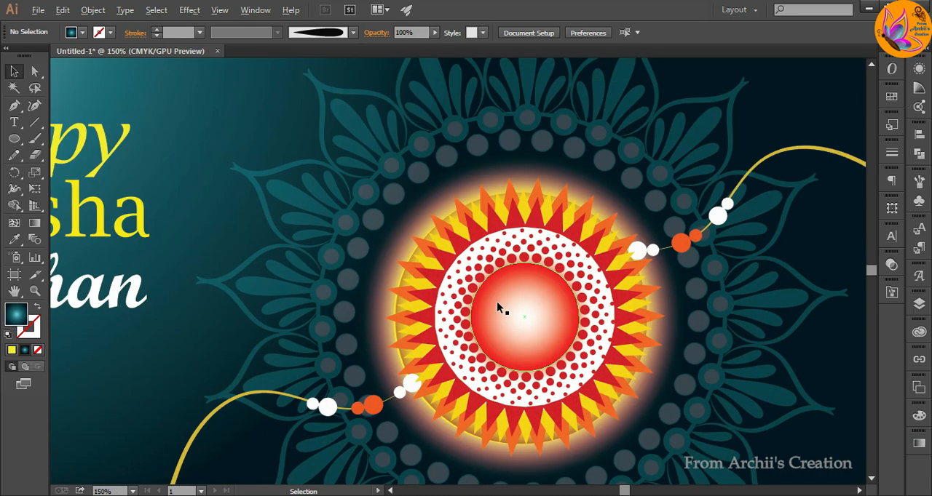
{"action": "scroll", "coordinate": [495, 301], "scroll_direction": "down", "scroll_amount": 1}
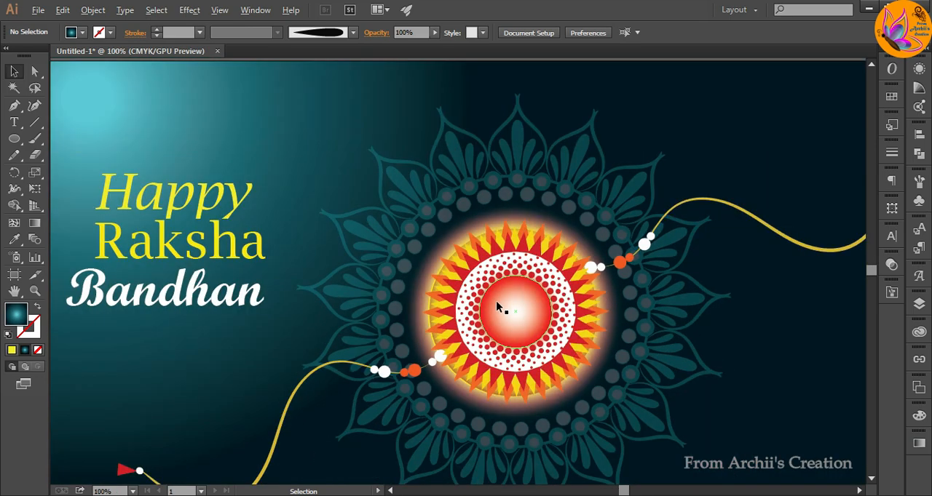
{"action": "scroll", "coordinate": [496, 300], "scroll_direction": "down", "scroll_amount": 1}
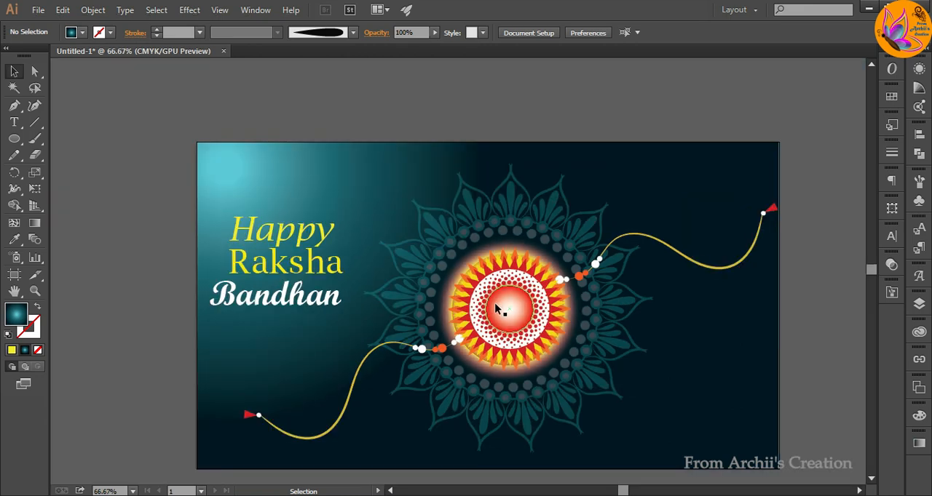
{"action": "left_click_drag", "start_coordinate": [510, 306], "coordinate": [479, 274]}
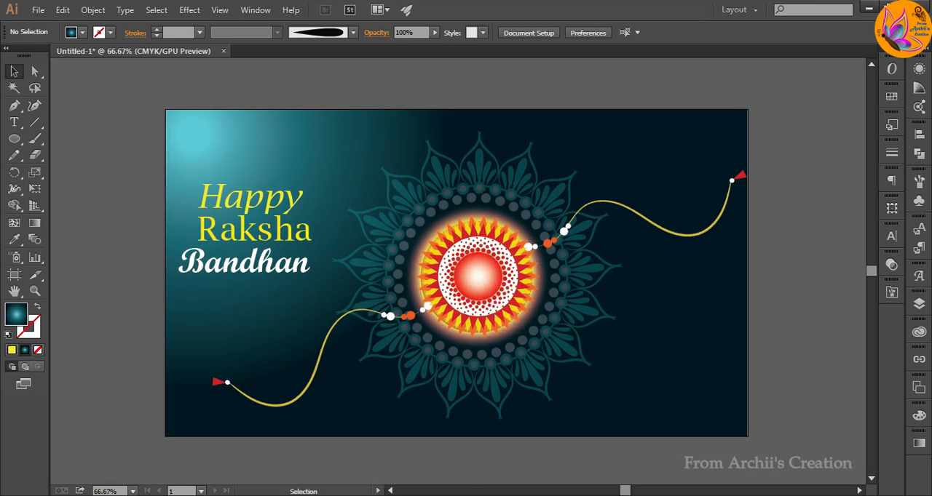